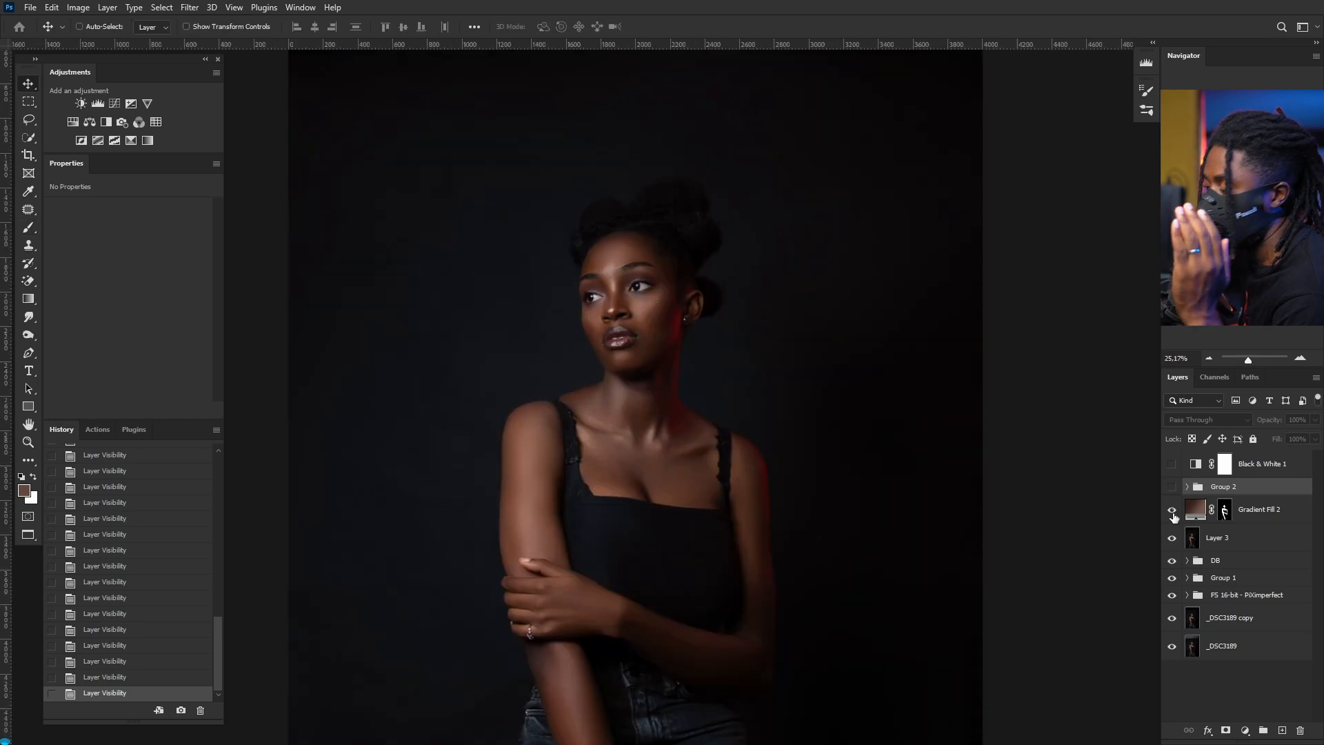
- Delete the Gradient Fill 2 and Black & White 1 adjustment layers
left_click(1260, 516)
left_click_drag(1264, 514, 1302, 722)
left_click_drag(1290, 467, 1302, 728)
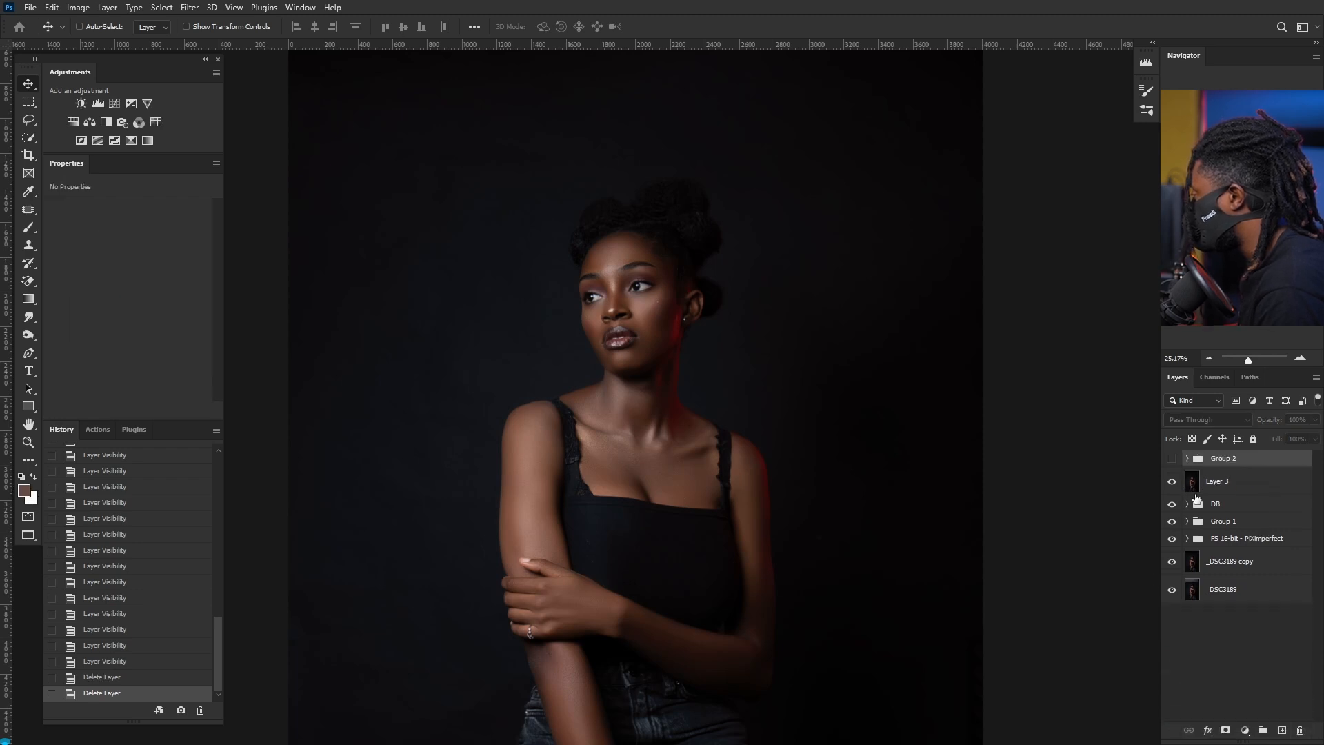
- Hide DB, Group 1, FS 16-bit - PiXimperfect and _DSC3189 copy, and compare the original _DSC3189 alone with the retouched Layer 3
left_click(1172, 483)
left_click(1172, 483)
left_click(1172, 504)
left_click_drag(1172, 519, 1174, 569)
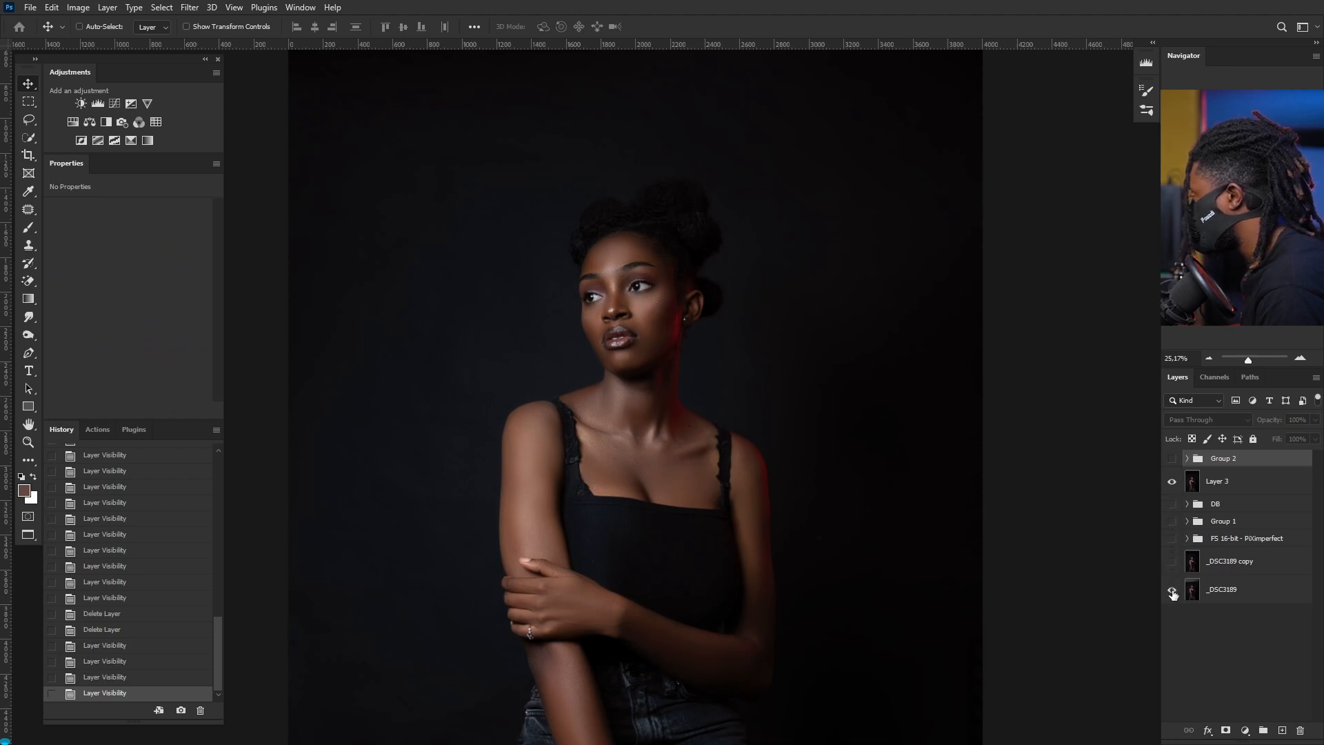
left_click(1172, 592, "alt")
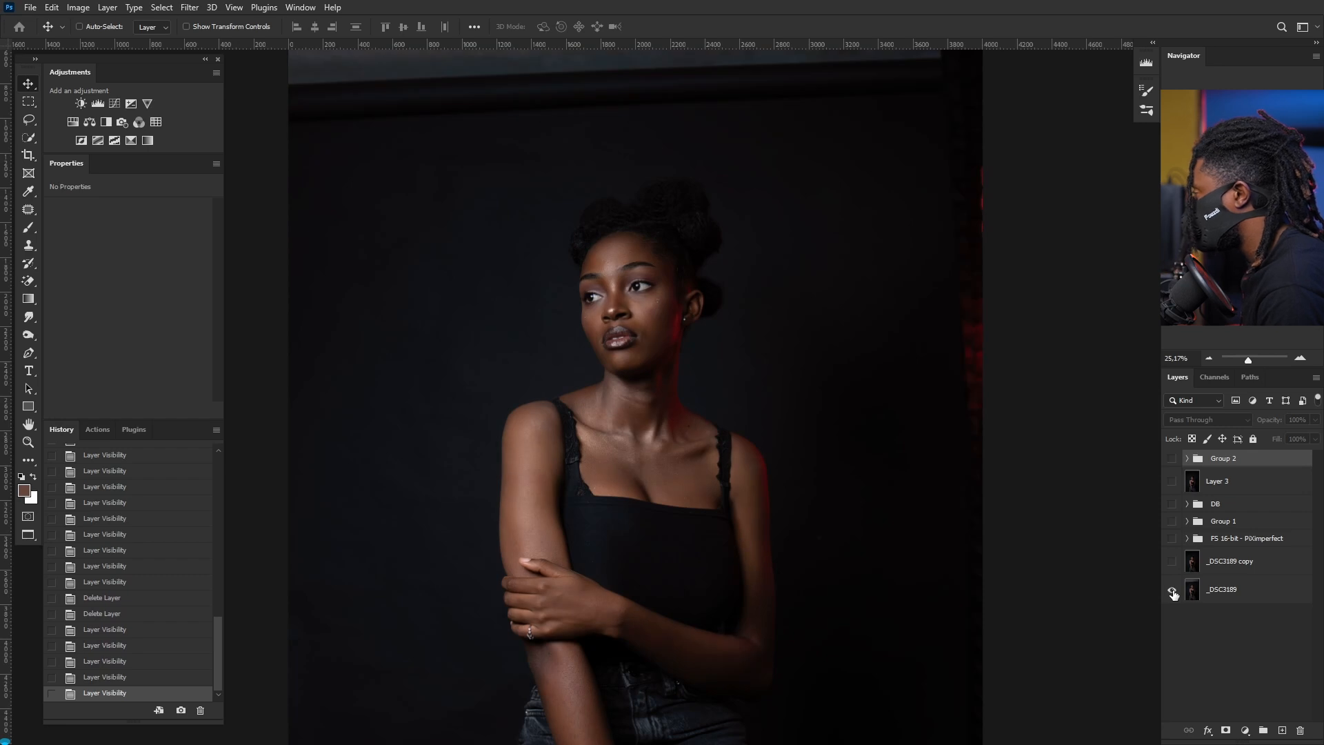
left_click(1172, 591, "alt")
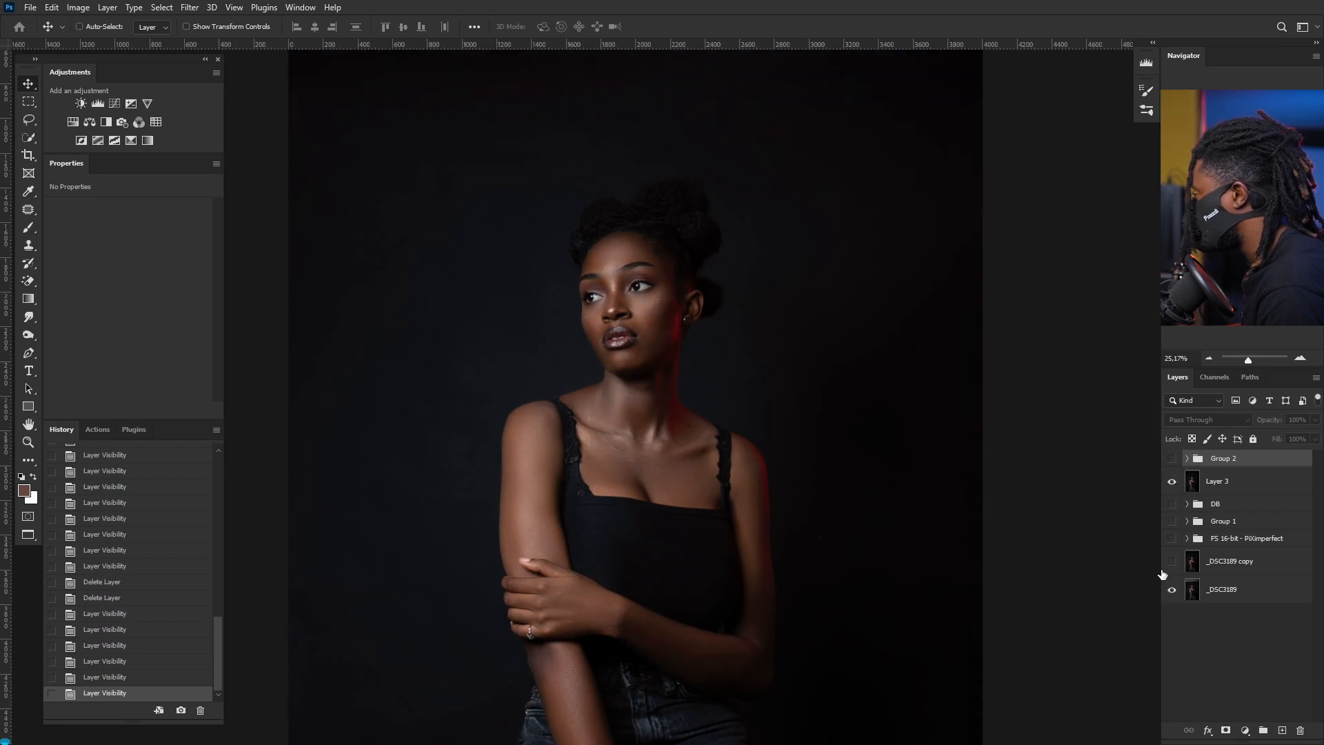
- Make the FS 16-bit - PiXimperfect, Group 1 and DB groups visible again, and select the DB group
scroll(771, 428, "up", 5)
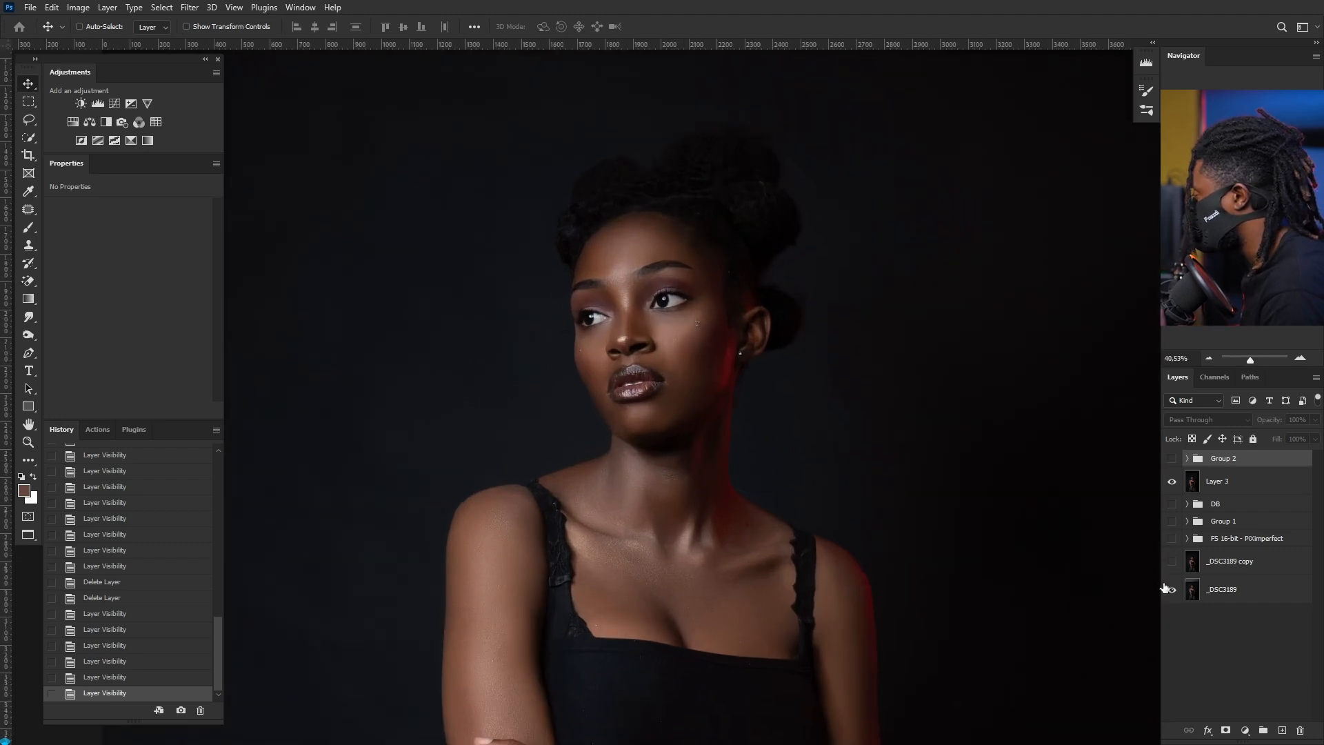
left_click(1172, 539)
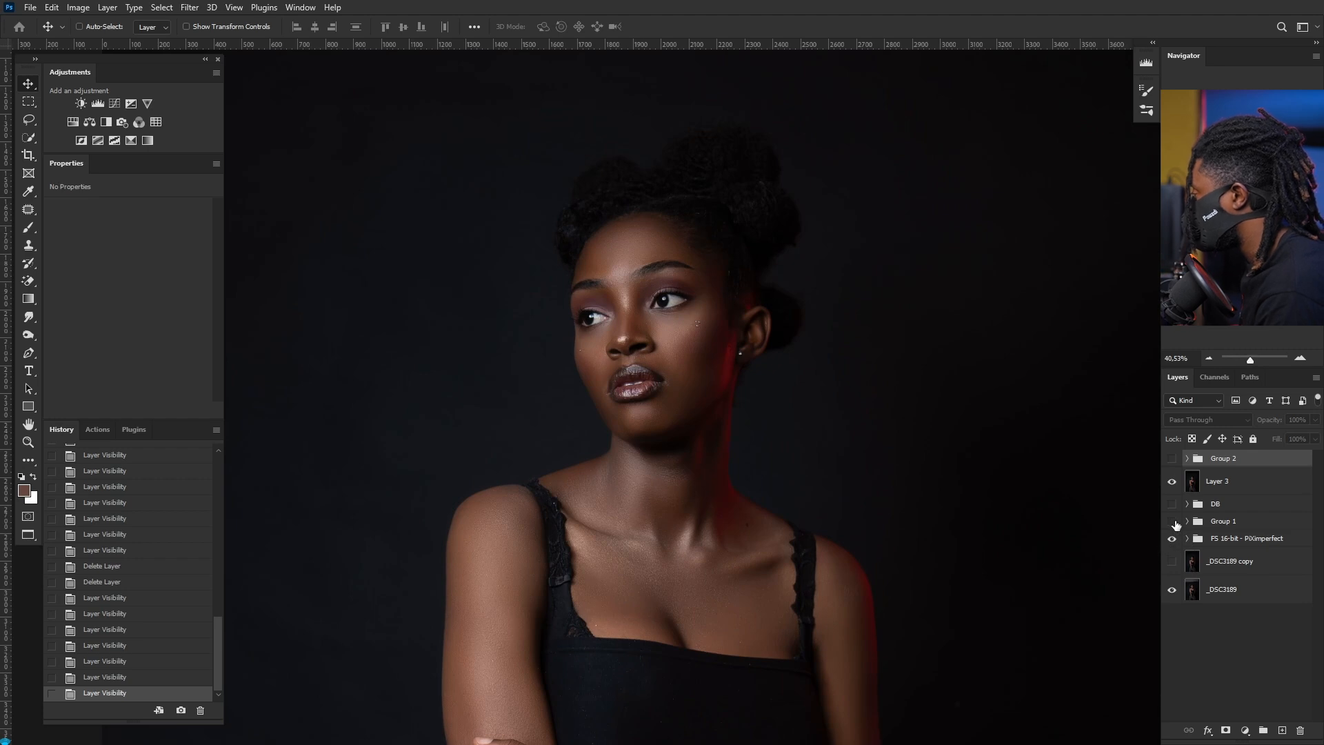
left_click(1174, 527)
left_click(1174, 526)
left_click(1175, 526)
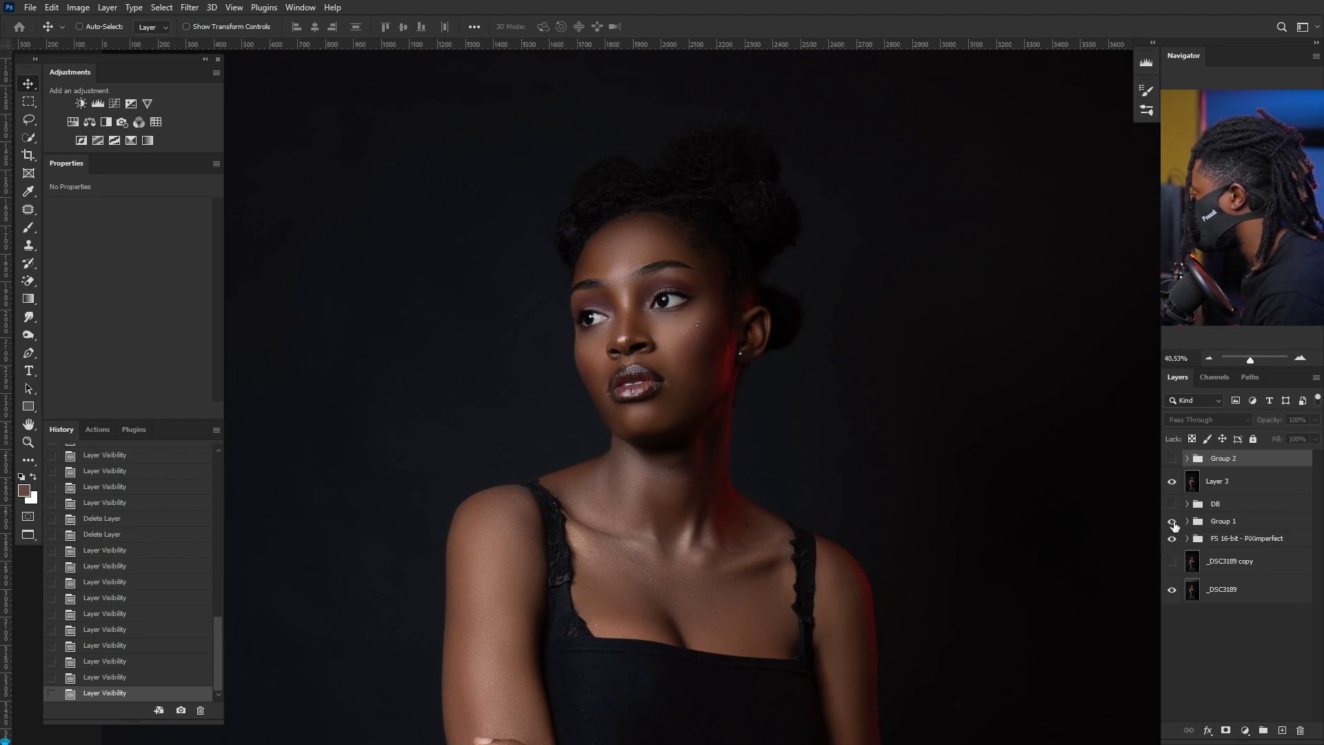
left_click(1172, 508)
left_click(1223, 507)
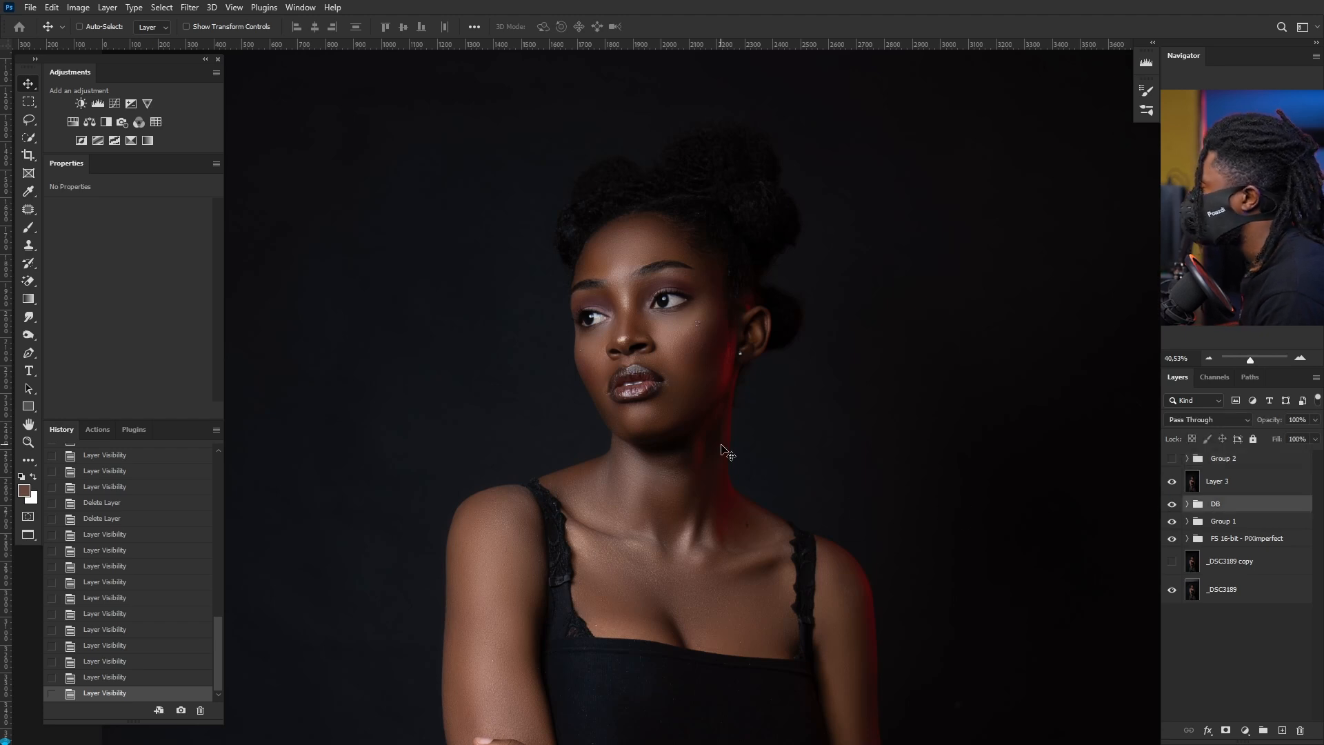
scroll(724, 451, "down", 3)
scroll(724, 217, "up", 4)
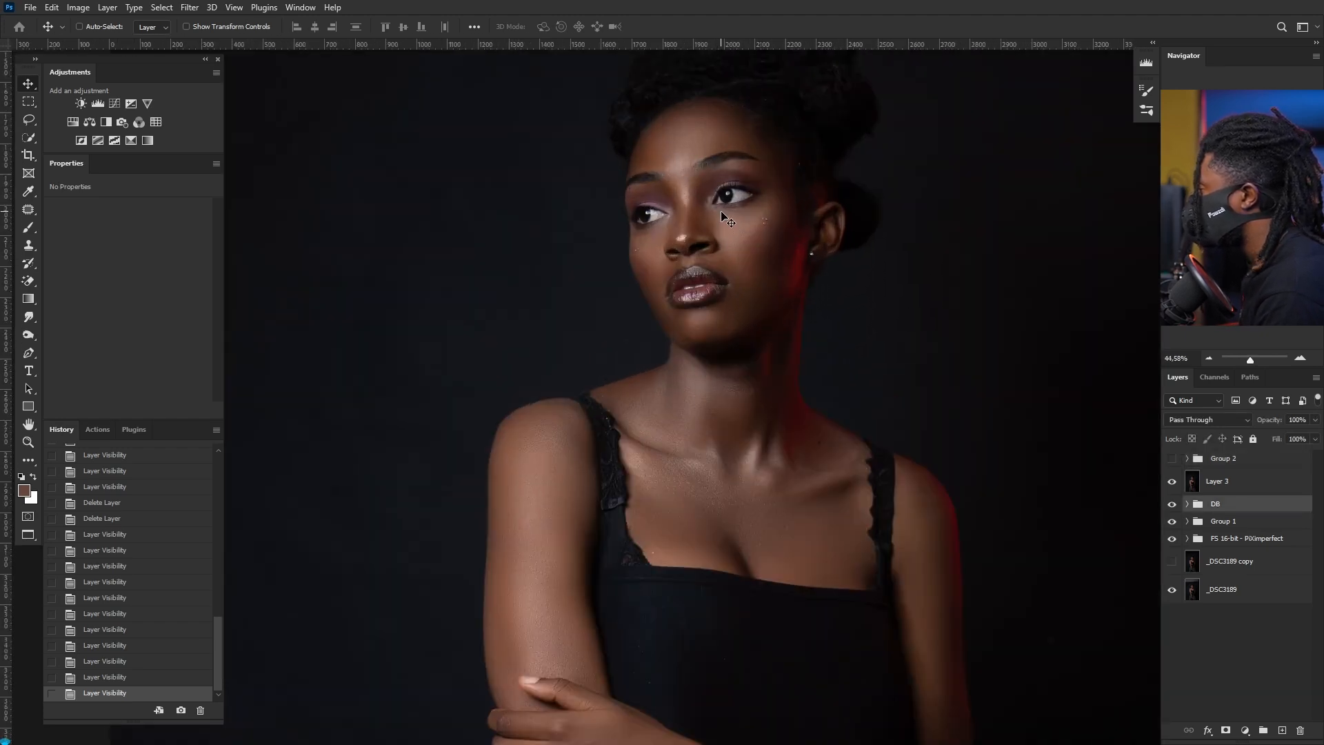
scroll(724, 215, "up", 2)
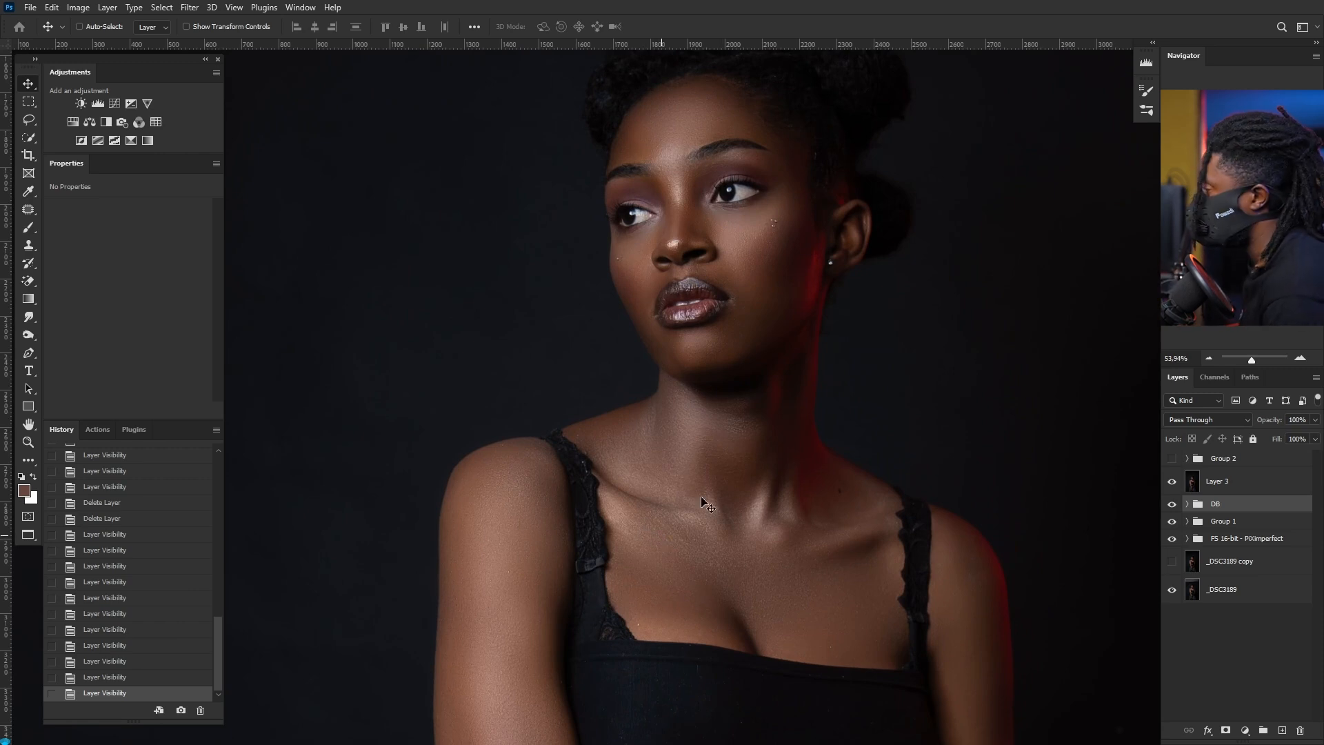
scroll(701, 495, "down", 4)
scroll(738, 447, "up", 1)
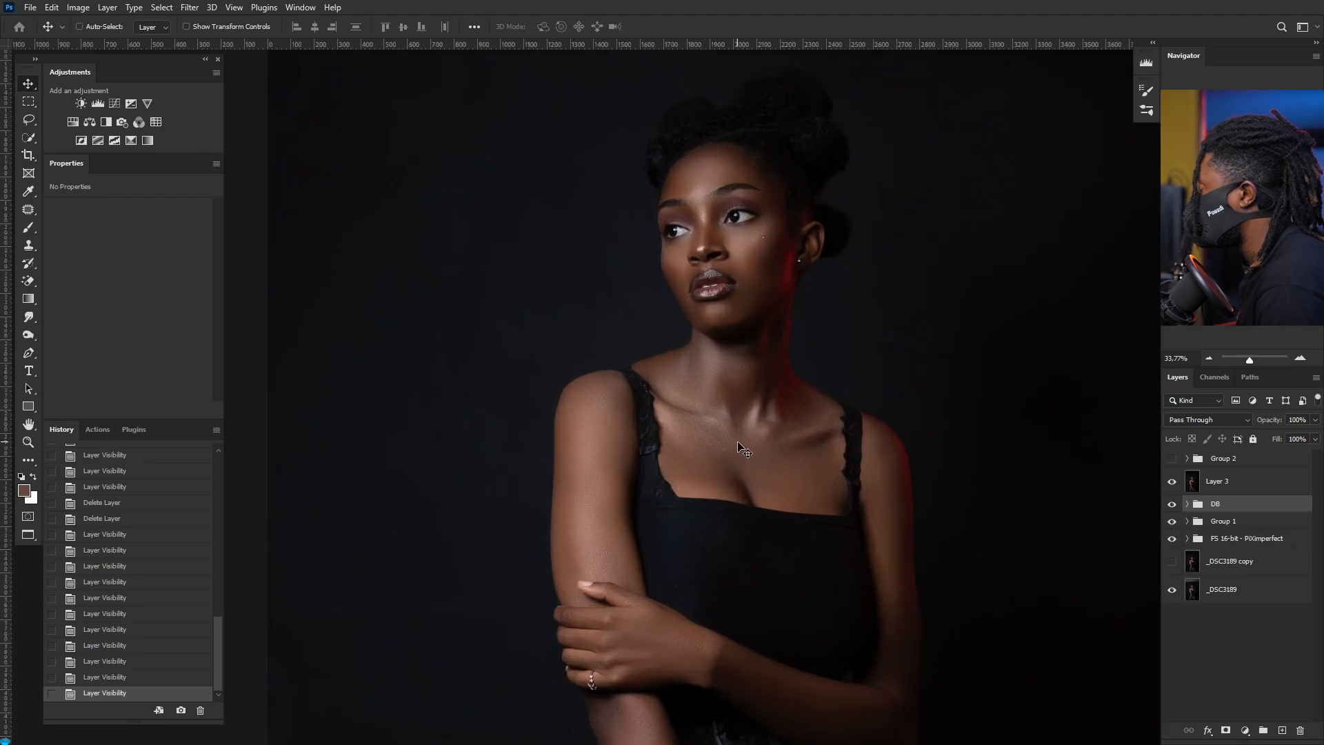
- Rename Group 2, the hidden group above Layer 3, to "c"
left_click(1220, 485)
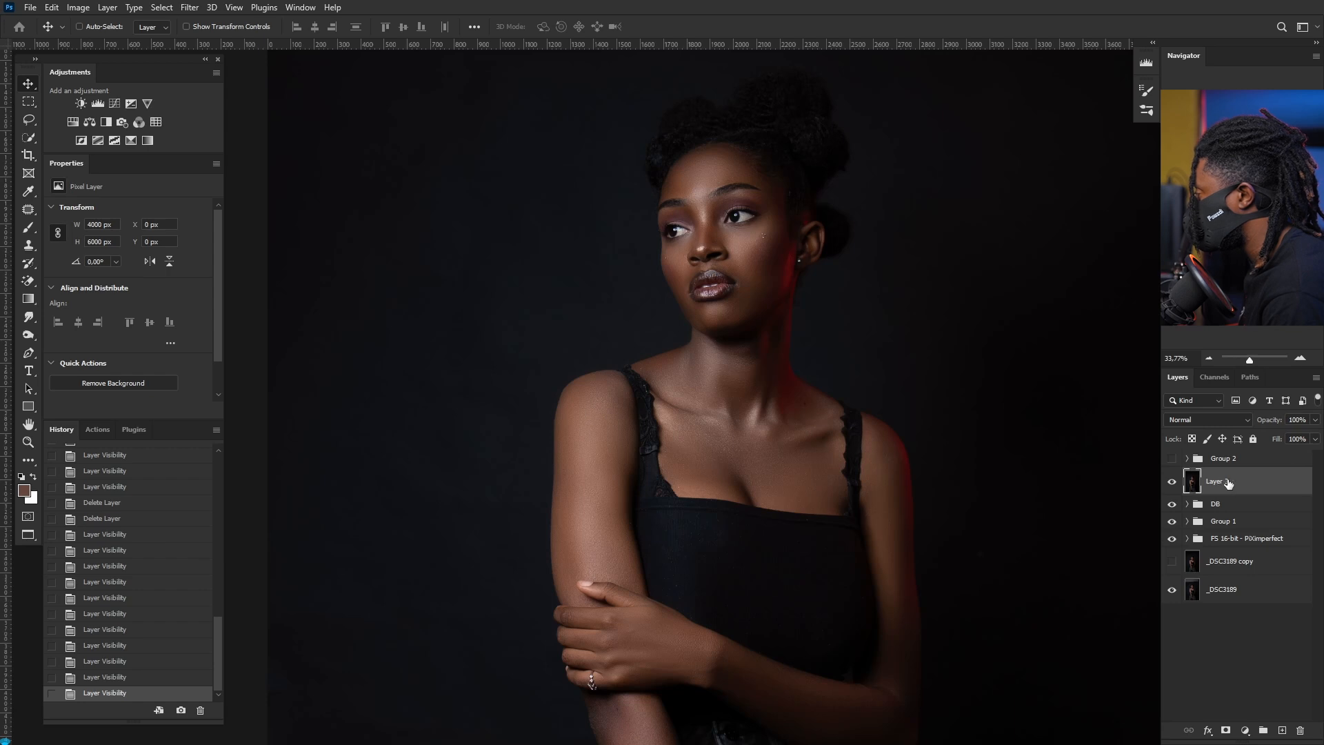
double_click(1224, 459)
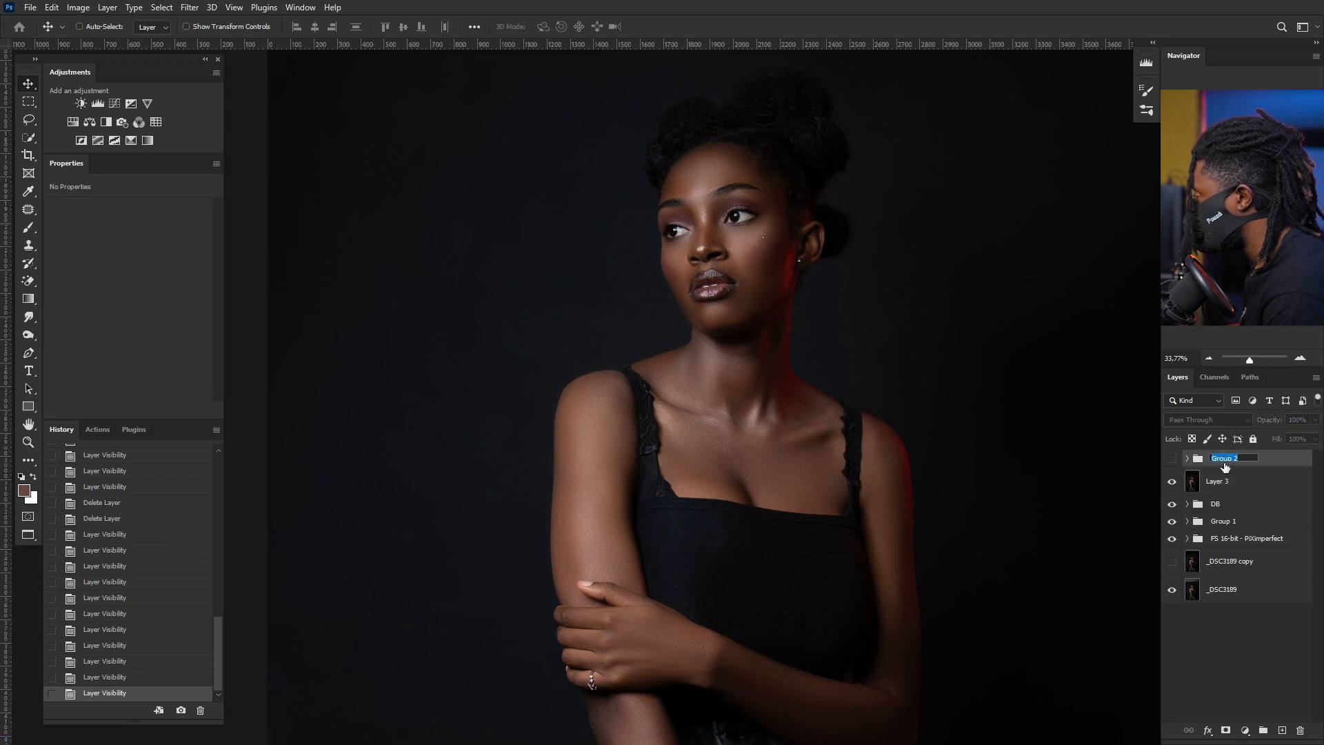
type("c")
key("Return")
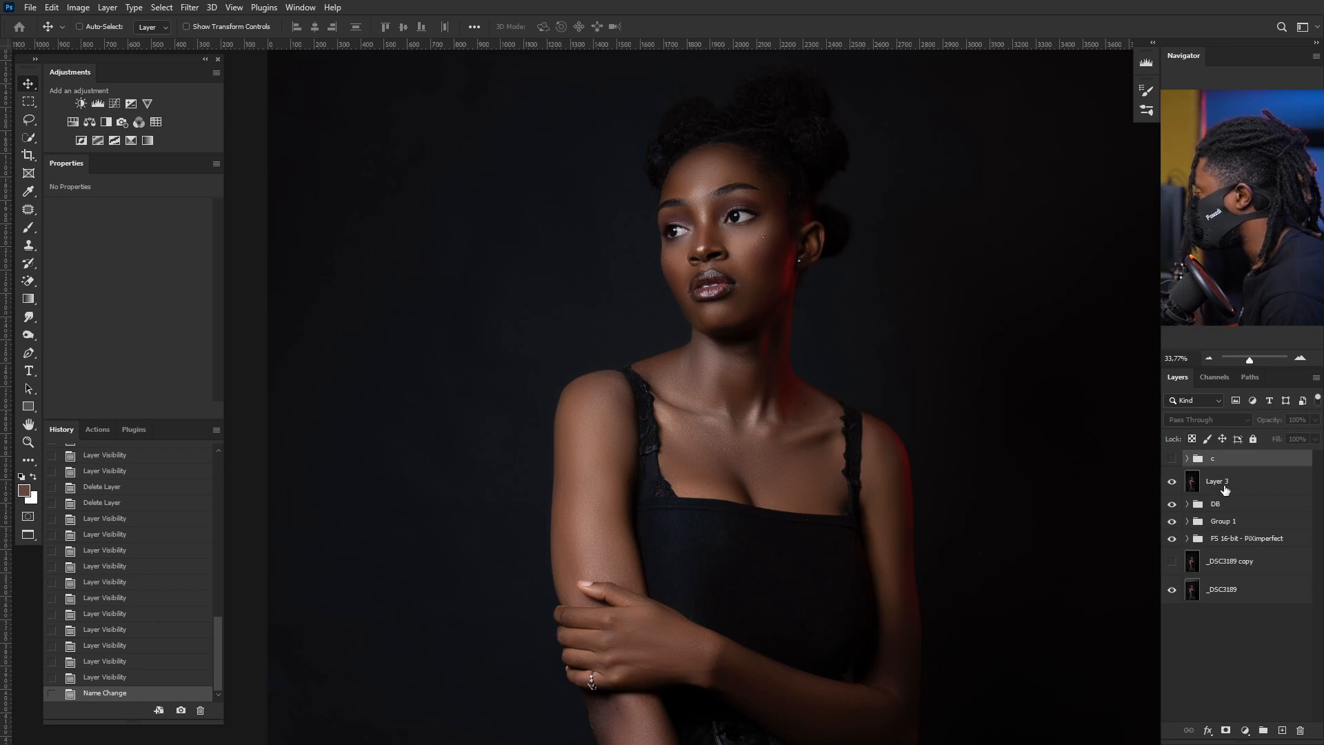
- Start a Color Range selection on Layer 3 and base it on Skin Tones
left_click(1225, 489)
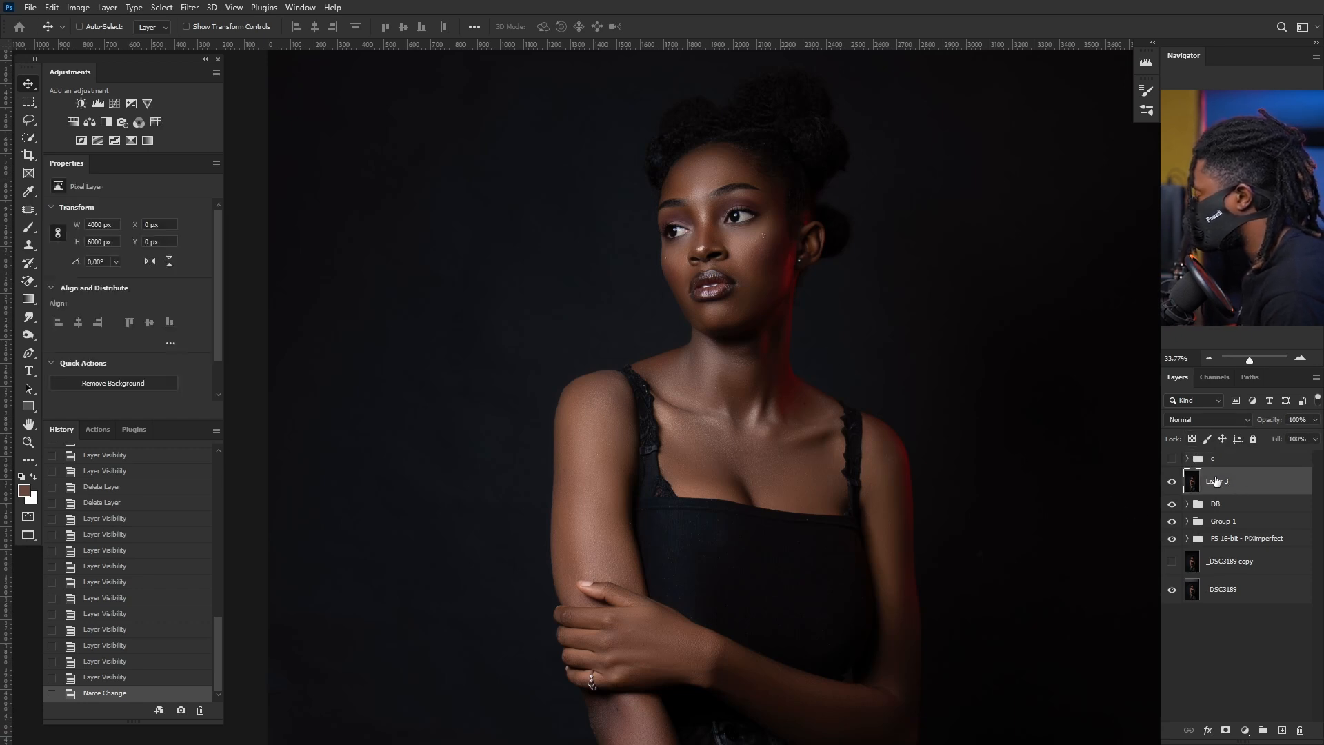
left_click(162, 9)
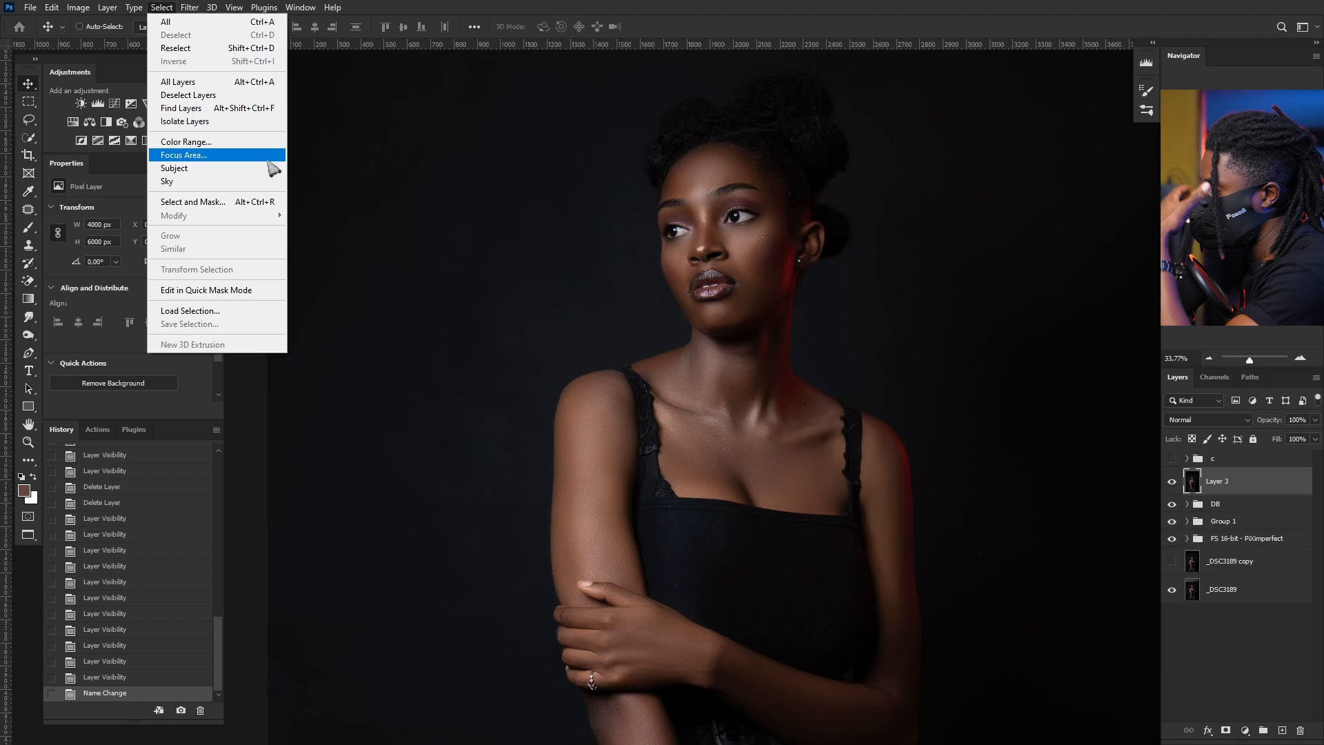
left_click(200, 143)
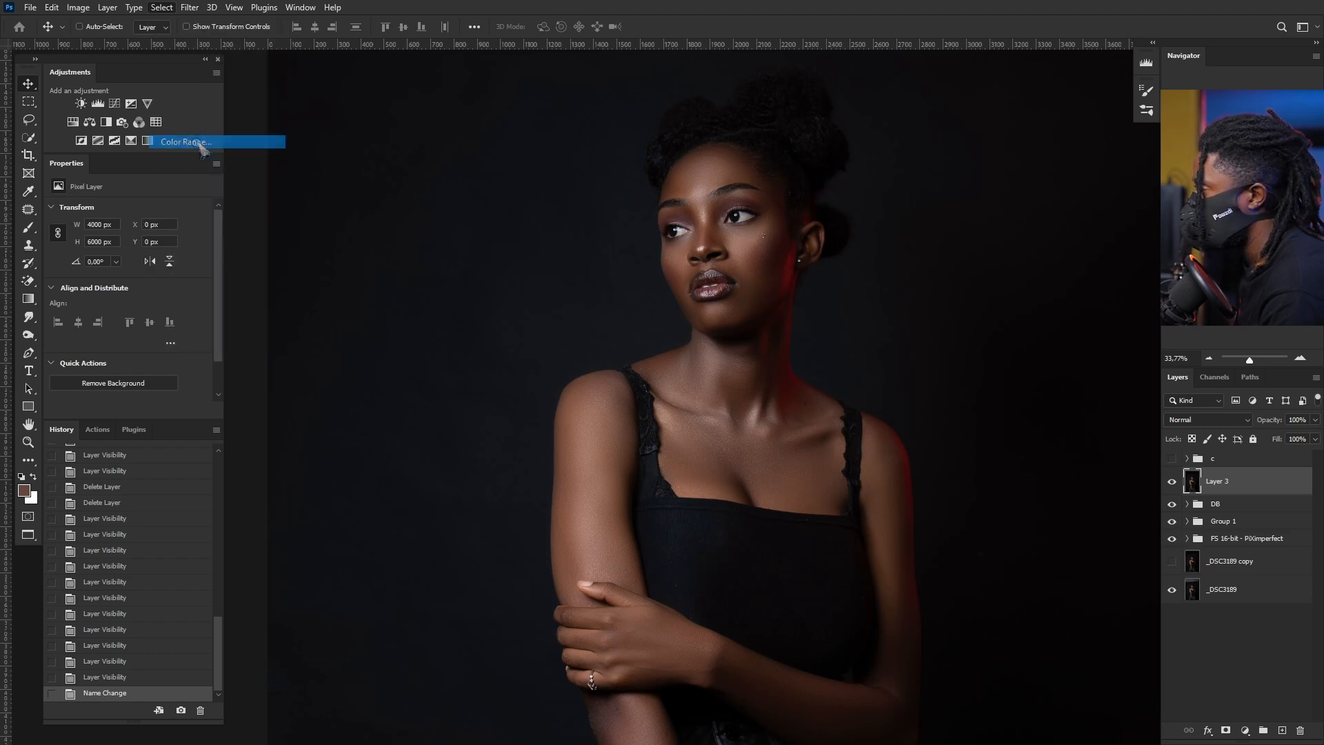
left_click_drag(945, 203, 924, 160)
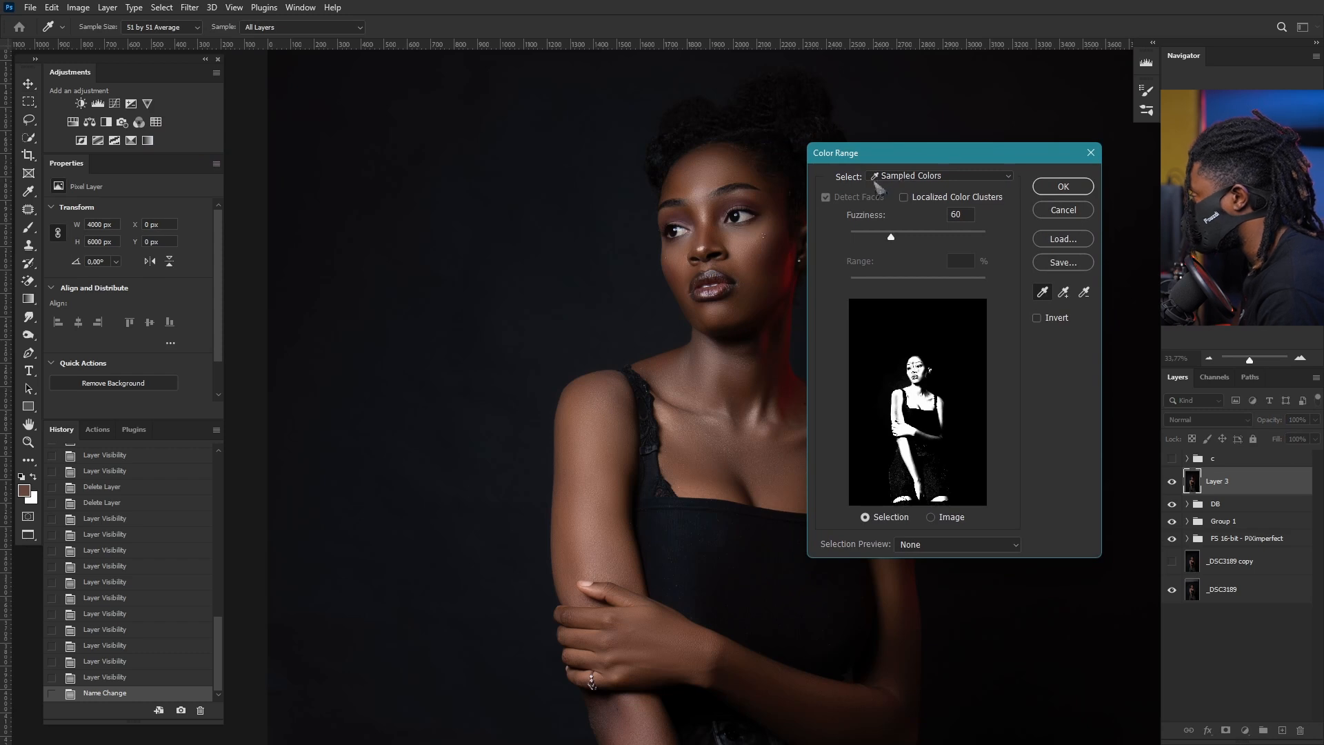
left_click(983, 181)
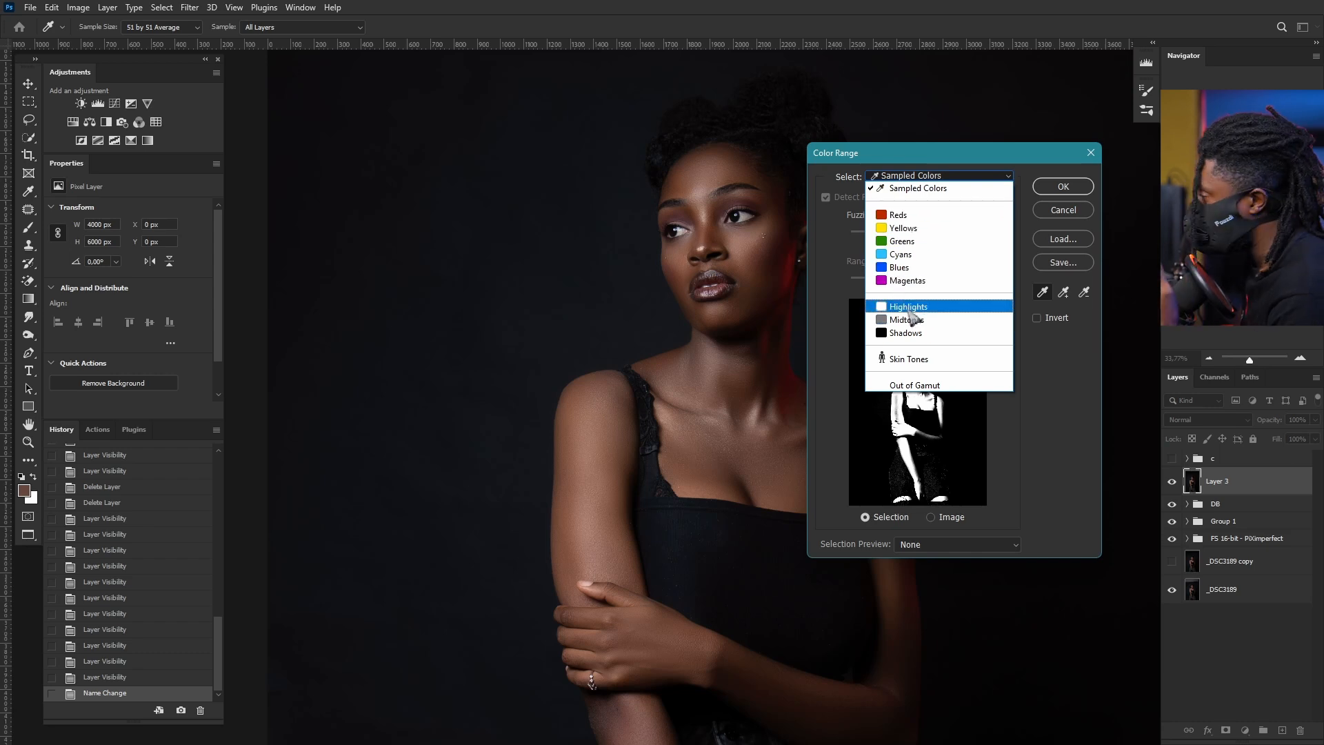
left_click(906, 360)
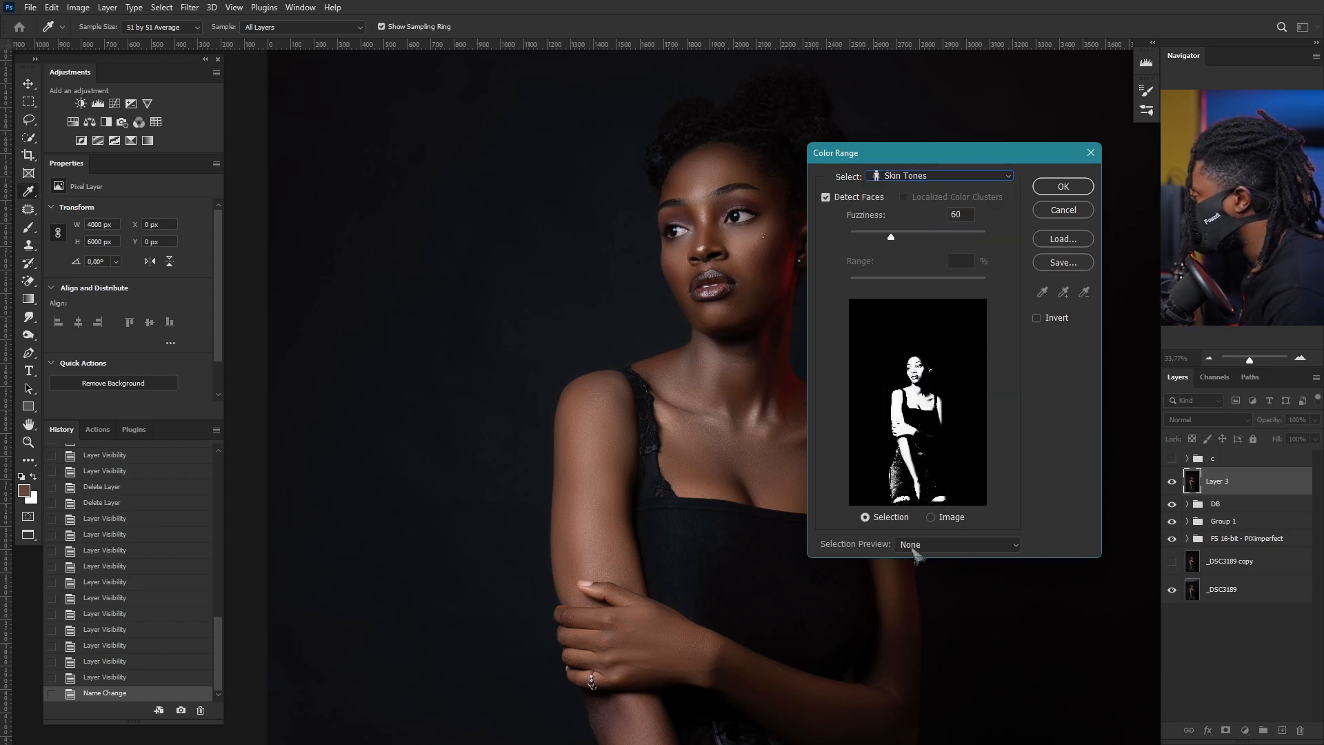
- Switch the Color Range thumbnail to the original image and back to the selection view
left_click_drag(931, 158, 986, 154)
left_click(987, 514)
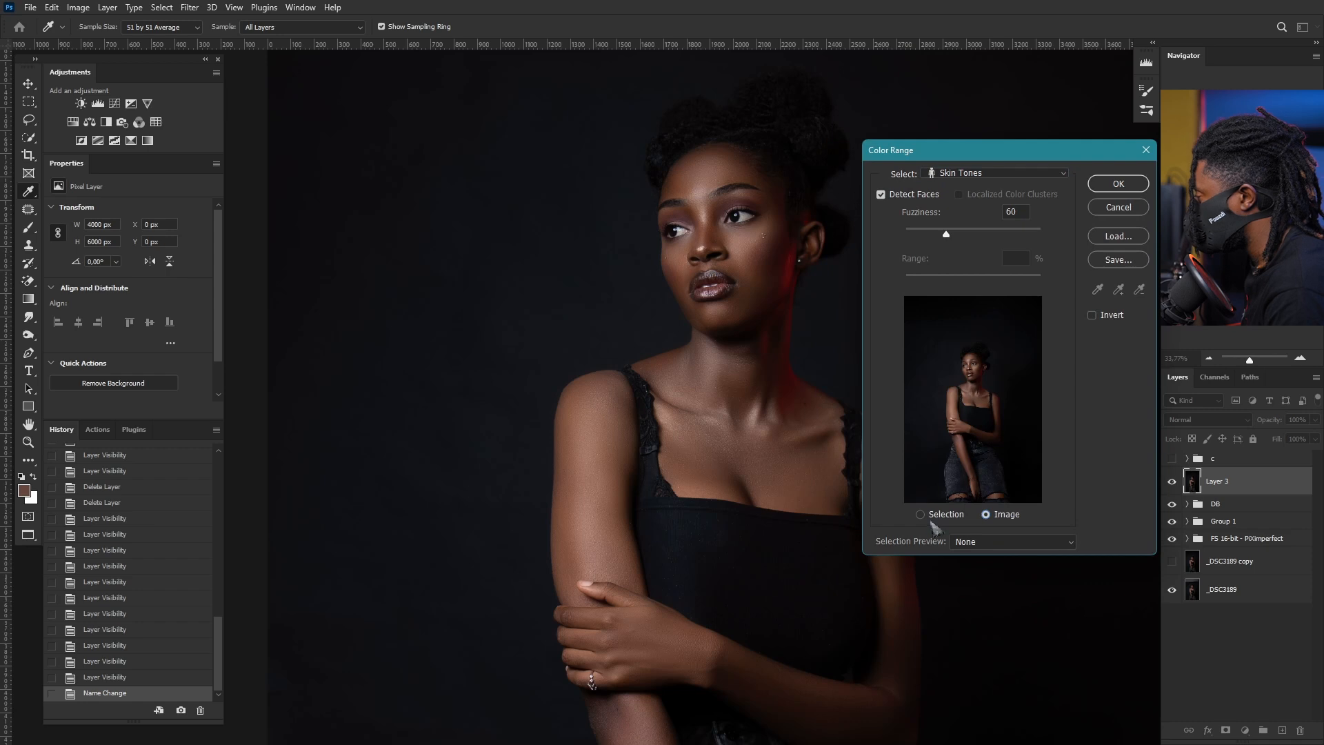
left_click(922, 515)
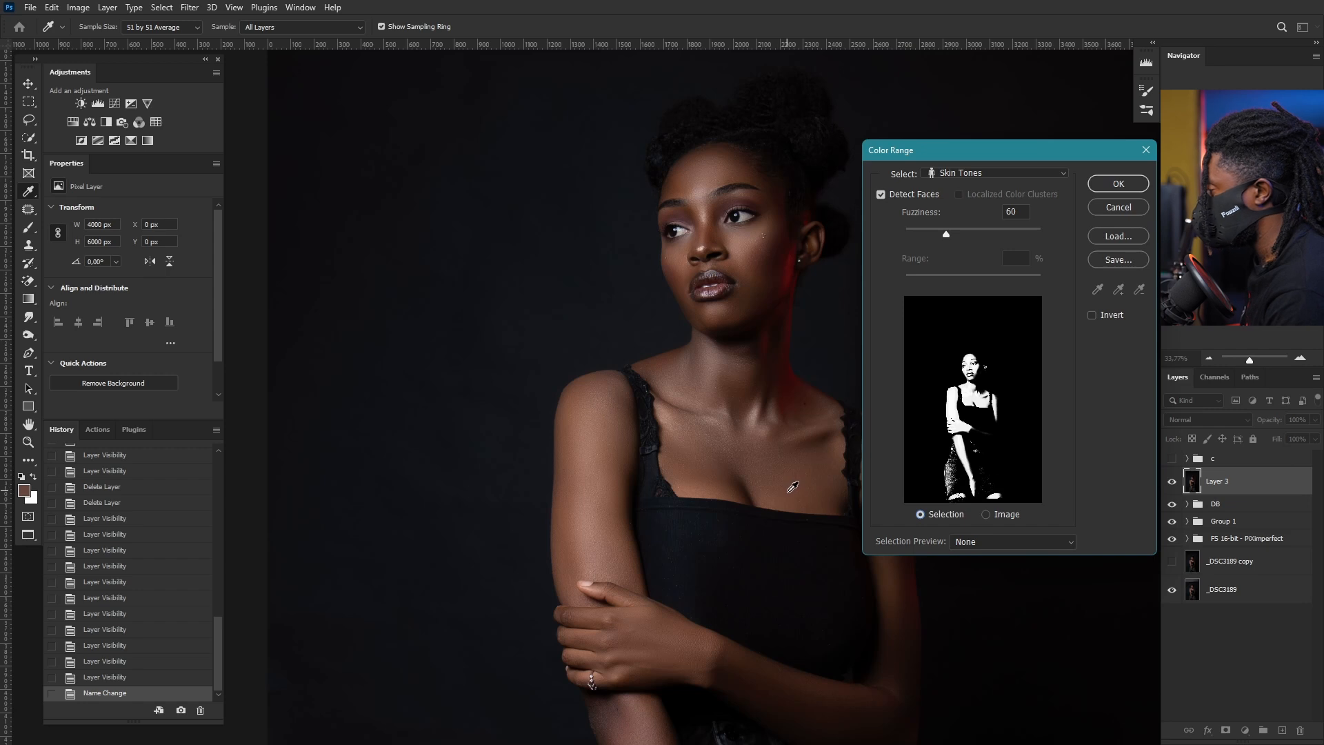
- Preview the skin tone selection on the canvas in Grayscale, Black Matte, White Matte and Quick Mask
left_click(1066, 542)
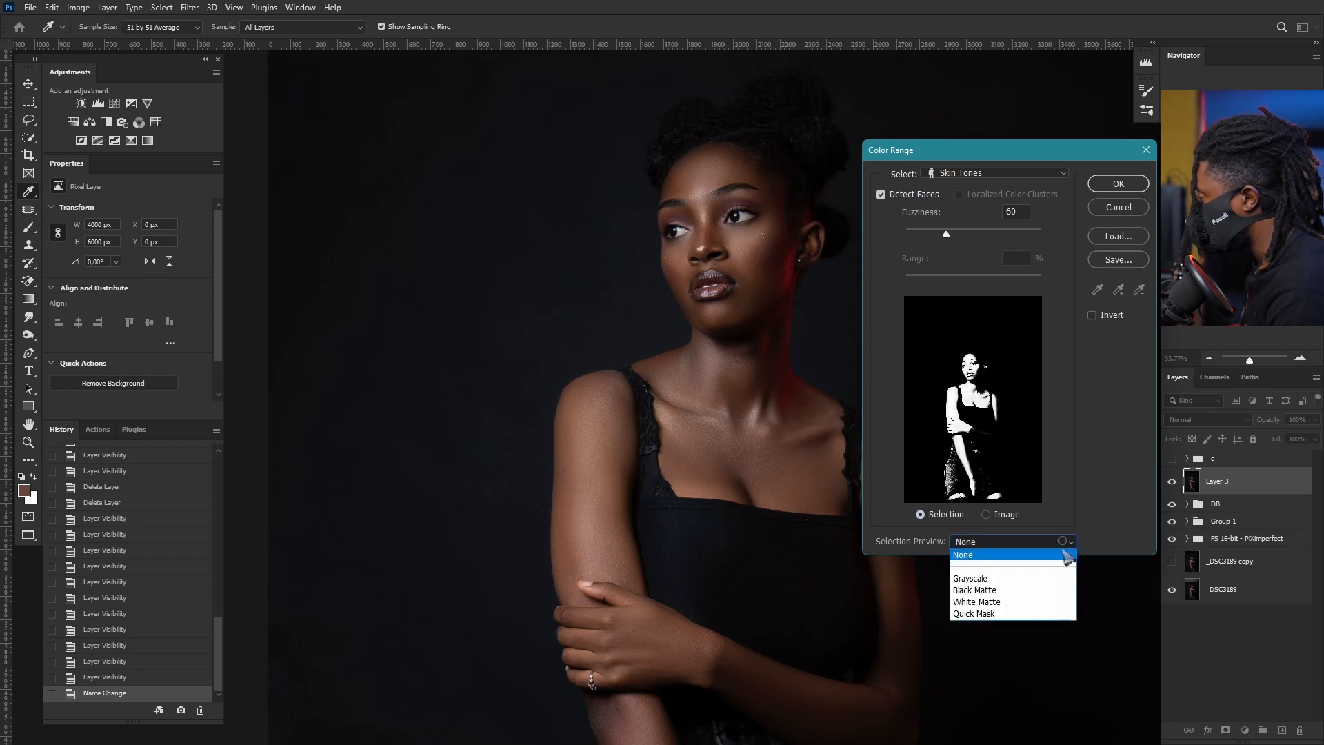
left_click(975, 579)
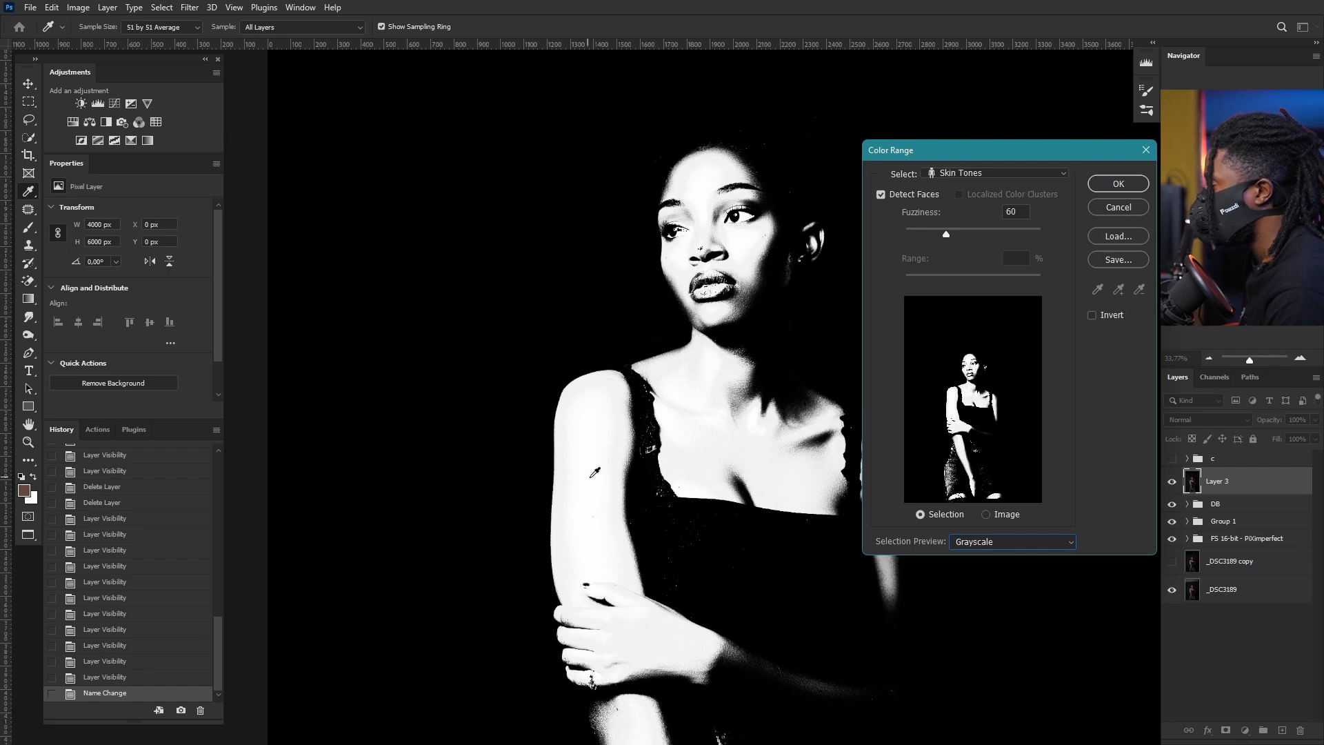
left_click(1065, 542)
left_click(974, 590)
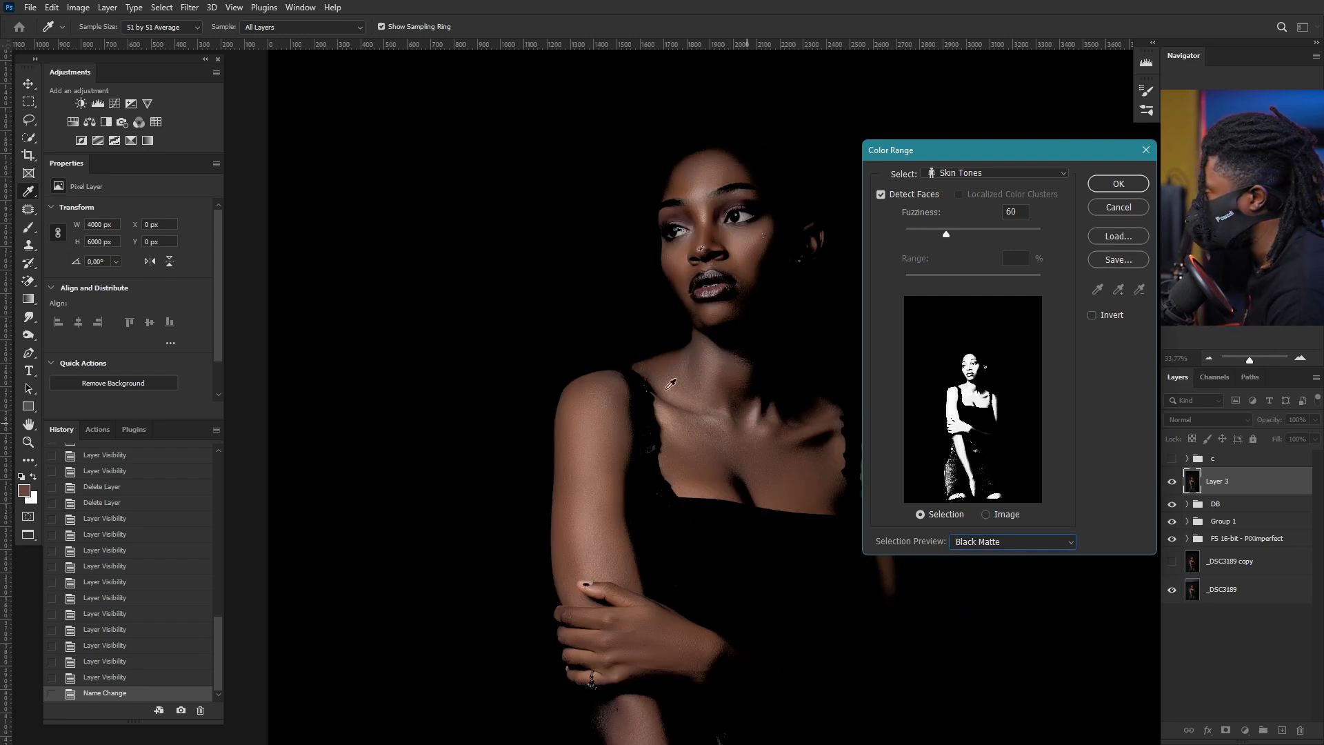
left_click(1062, 543)
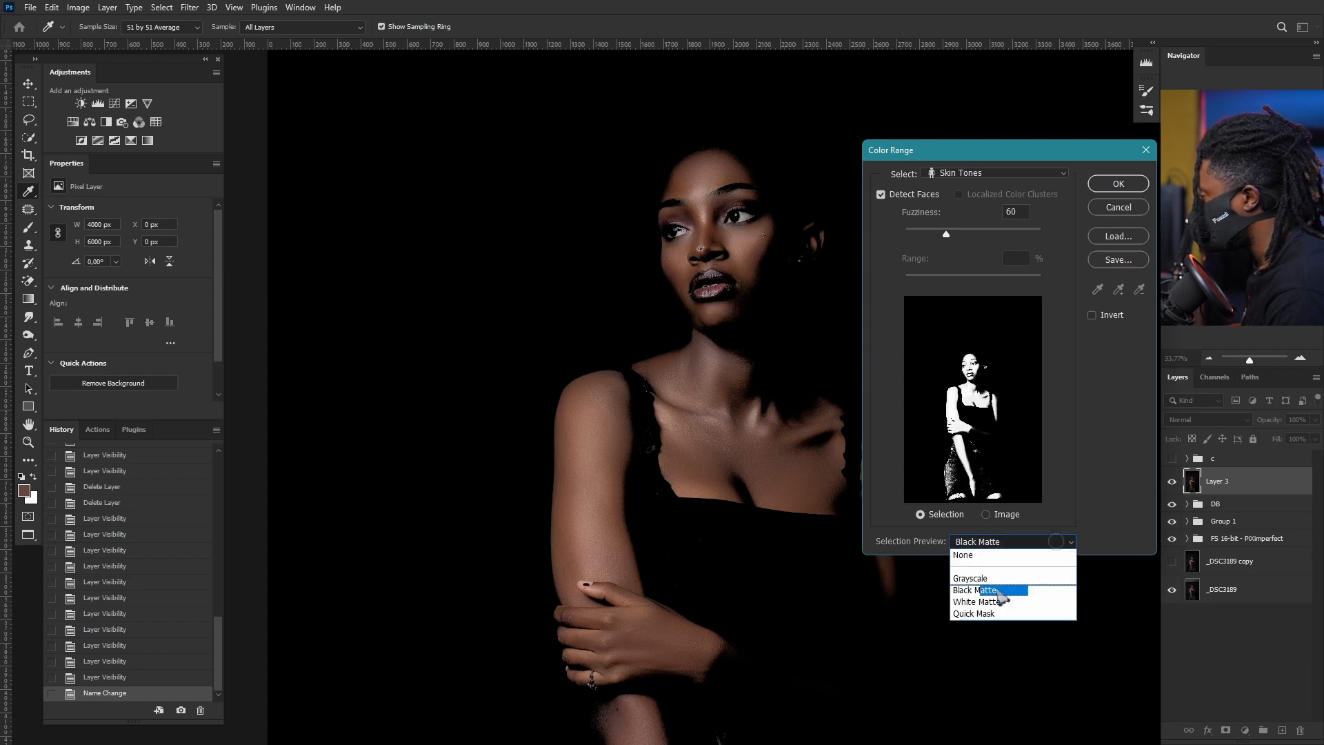
left_click(986, 601)
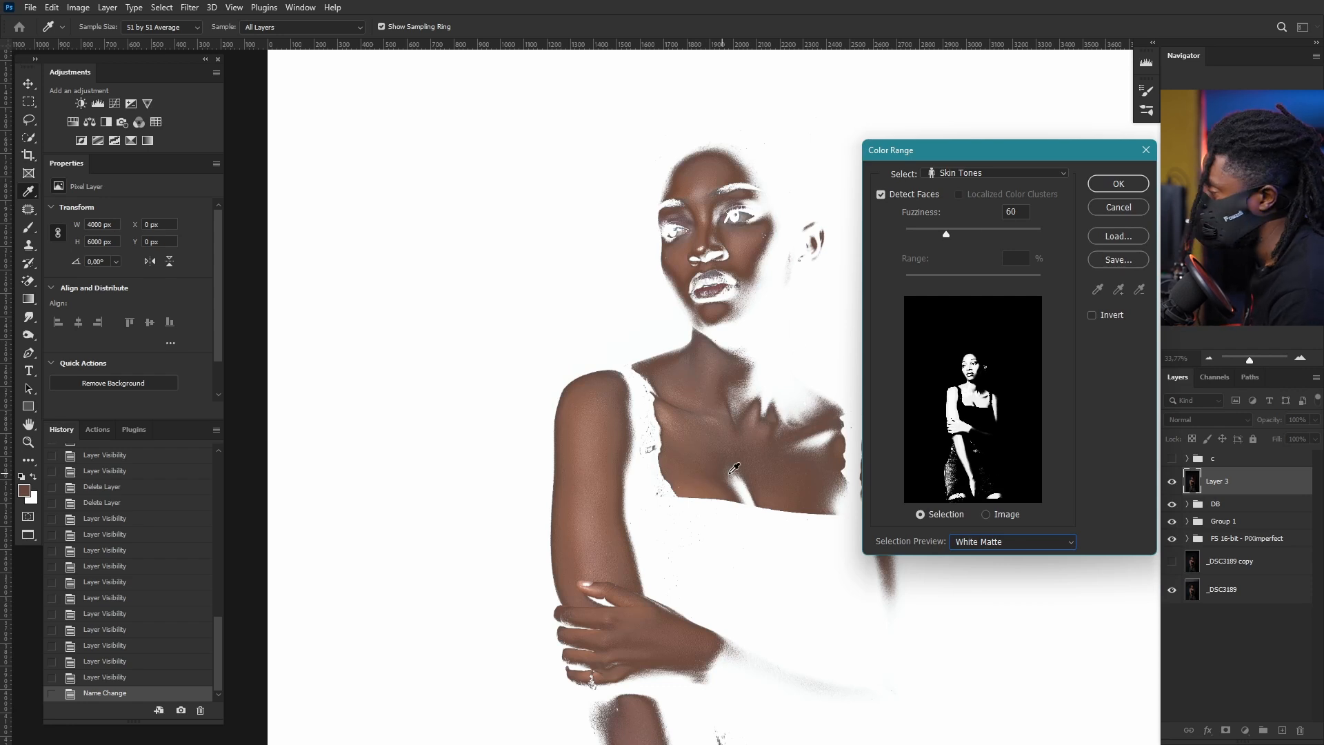
left_click(1065, 543)
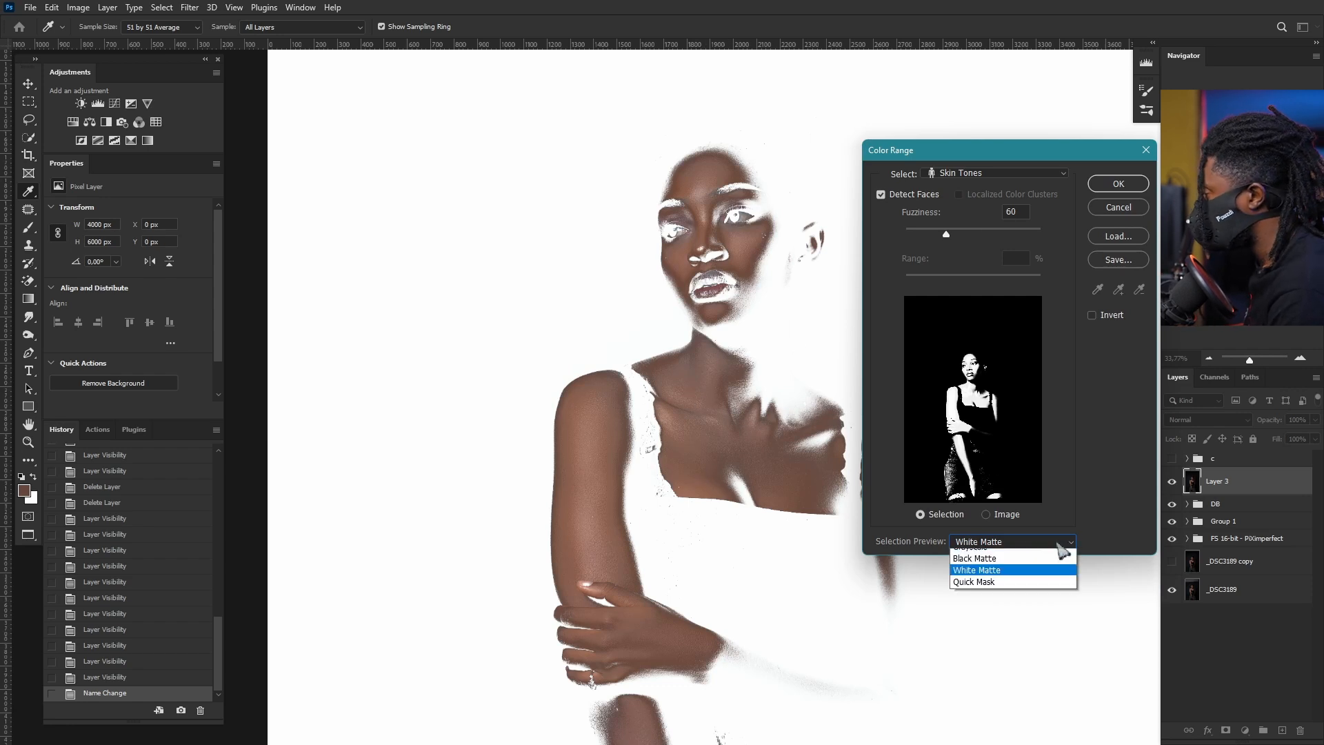
left_click(983, 614)
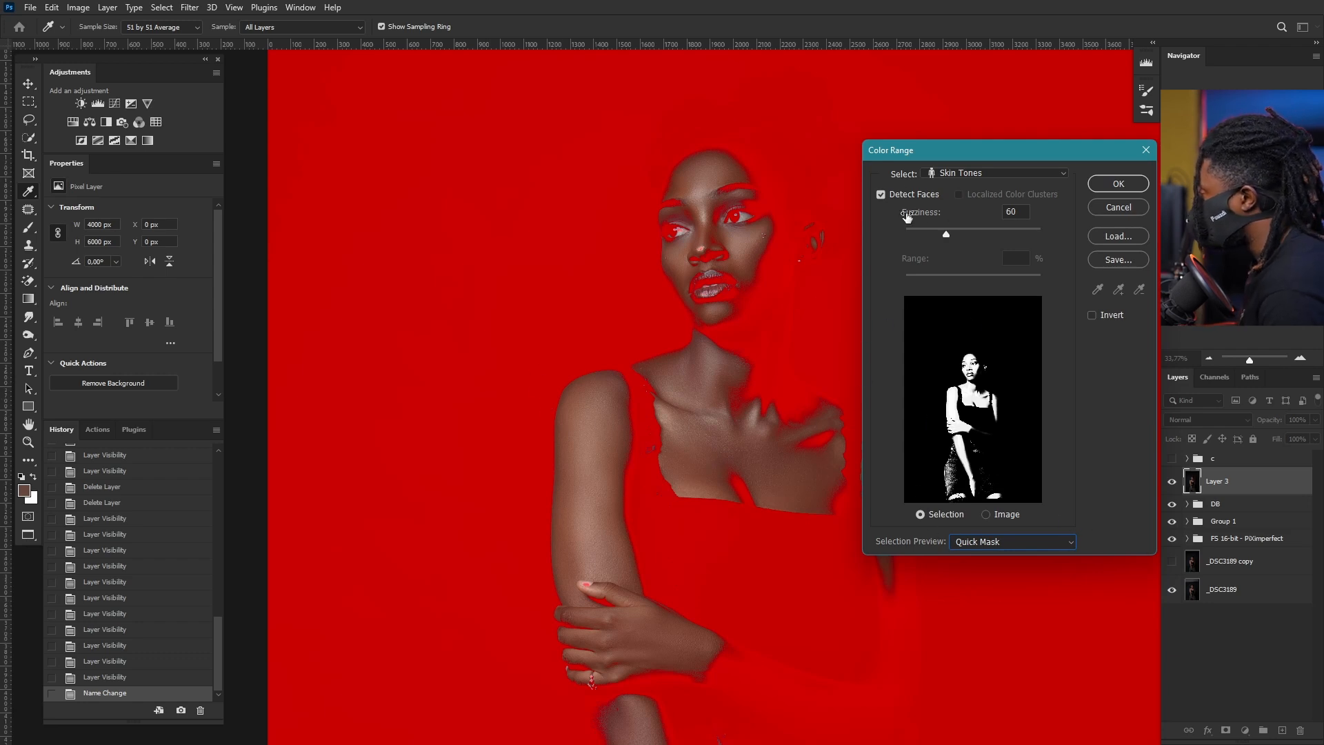
- Base the color range on Sampled Colors and set the selection preview to None
left_click(1050, 175)
left_click(966, 185)
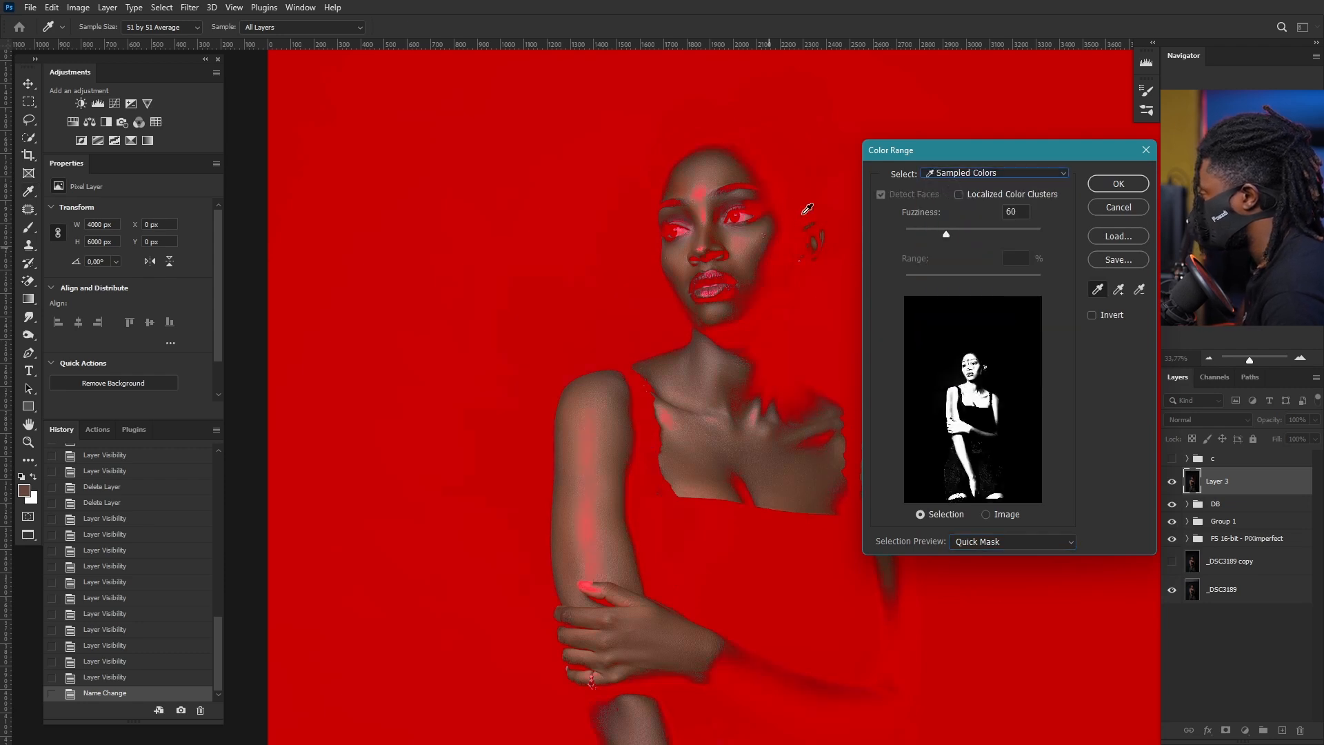
left_click(1070, 545)
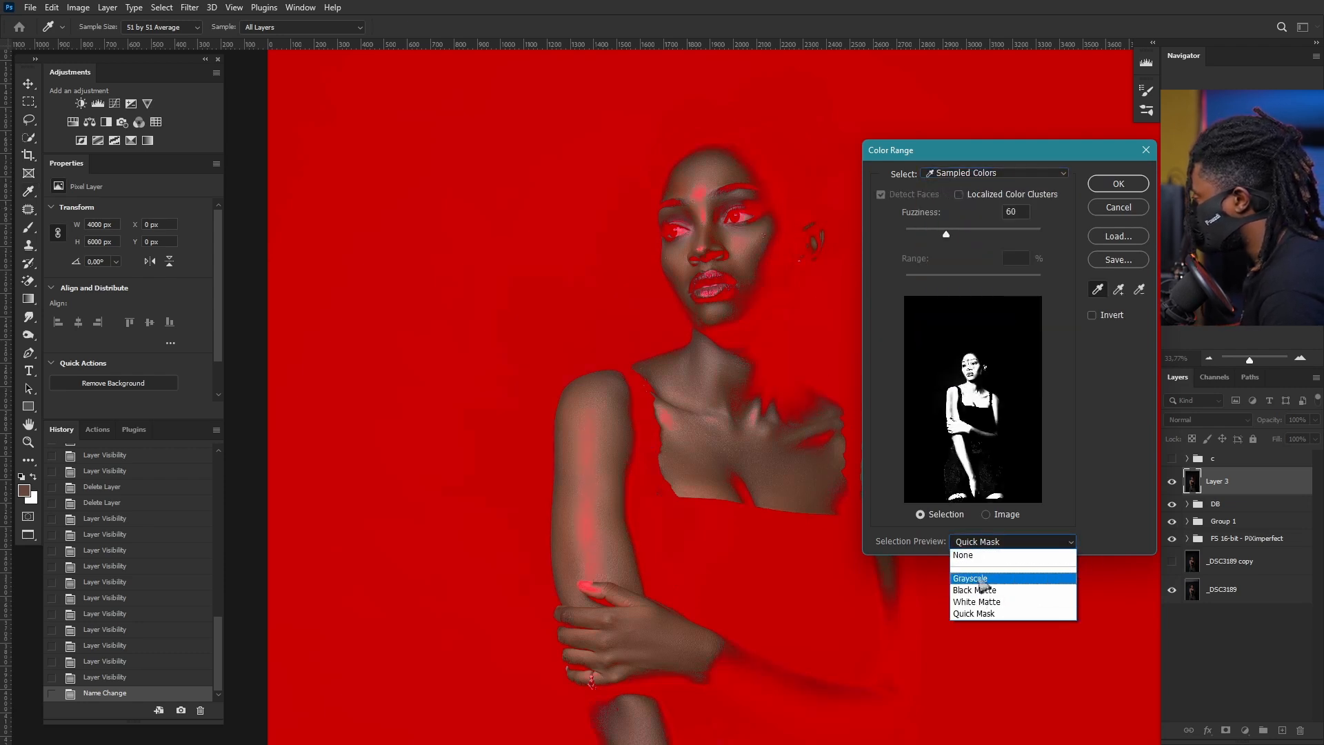
left_click(965, 555)
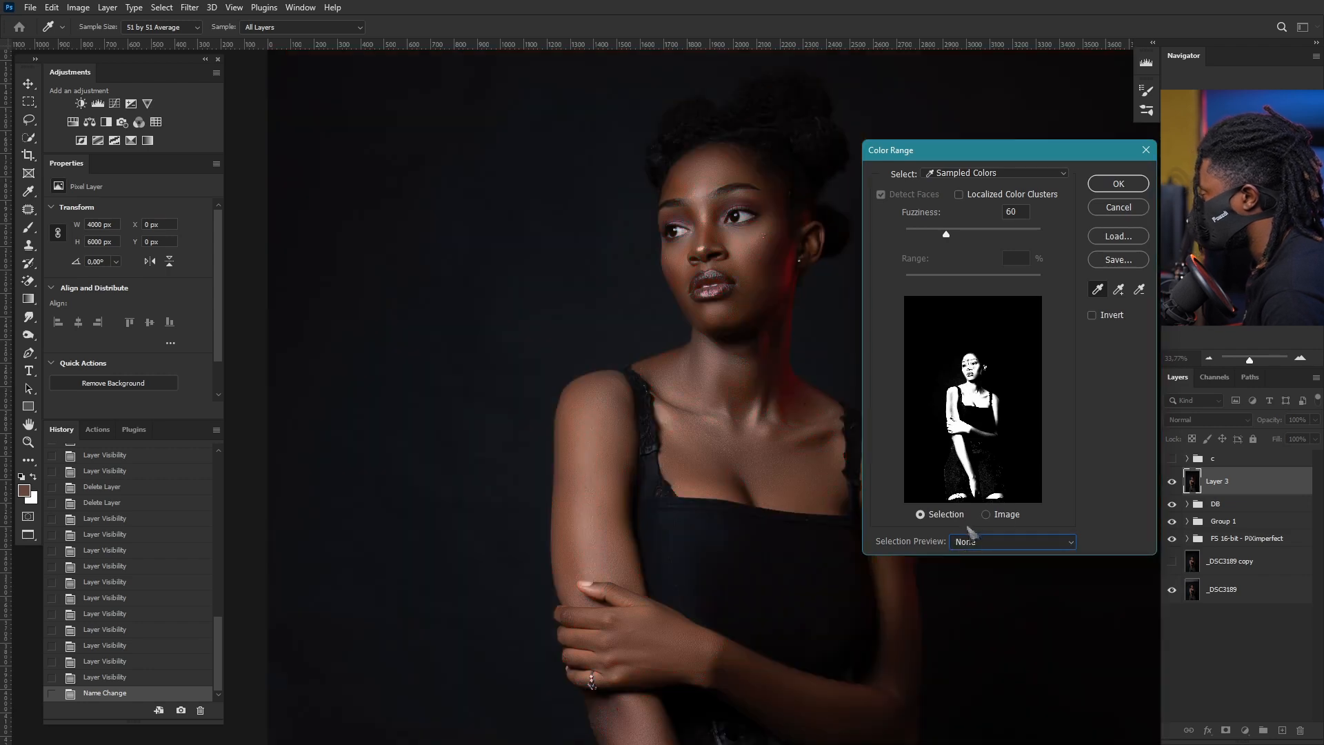
- Preview the sampled color selection in Black Matte and set the selection preview to Grayscale
left_click(1069, 544)
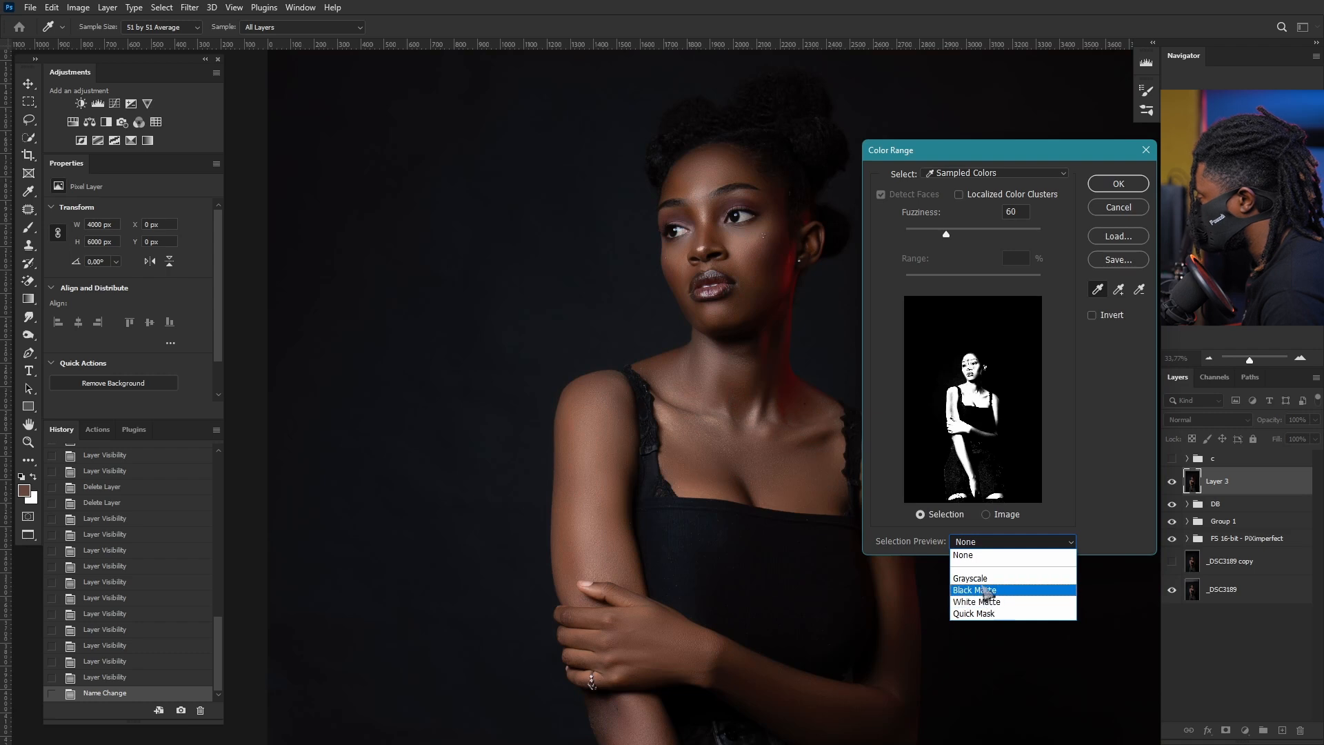
left_click(991, 590)
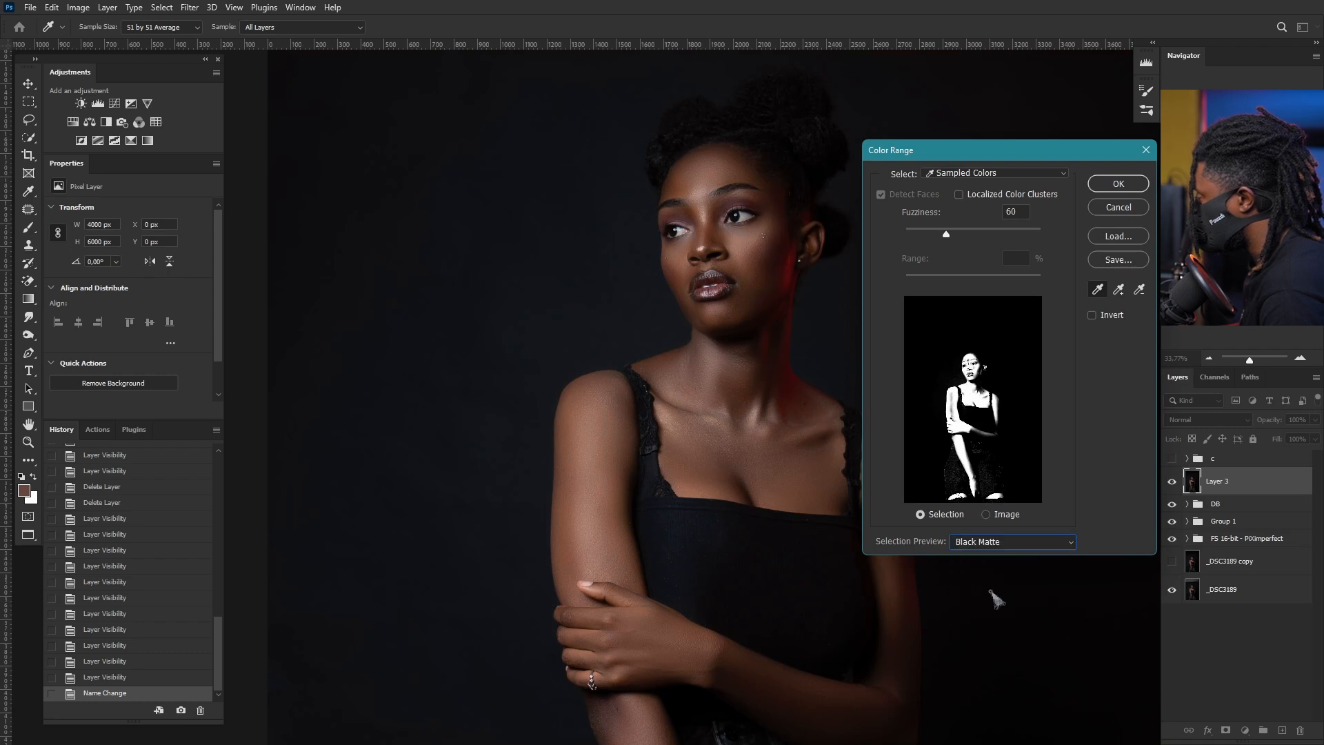
left_click(1047, 542)
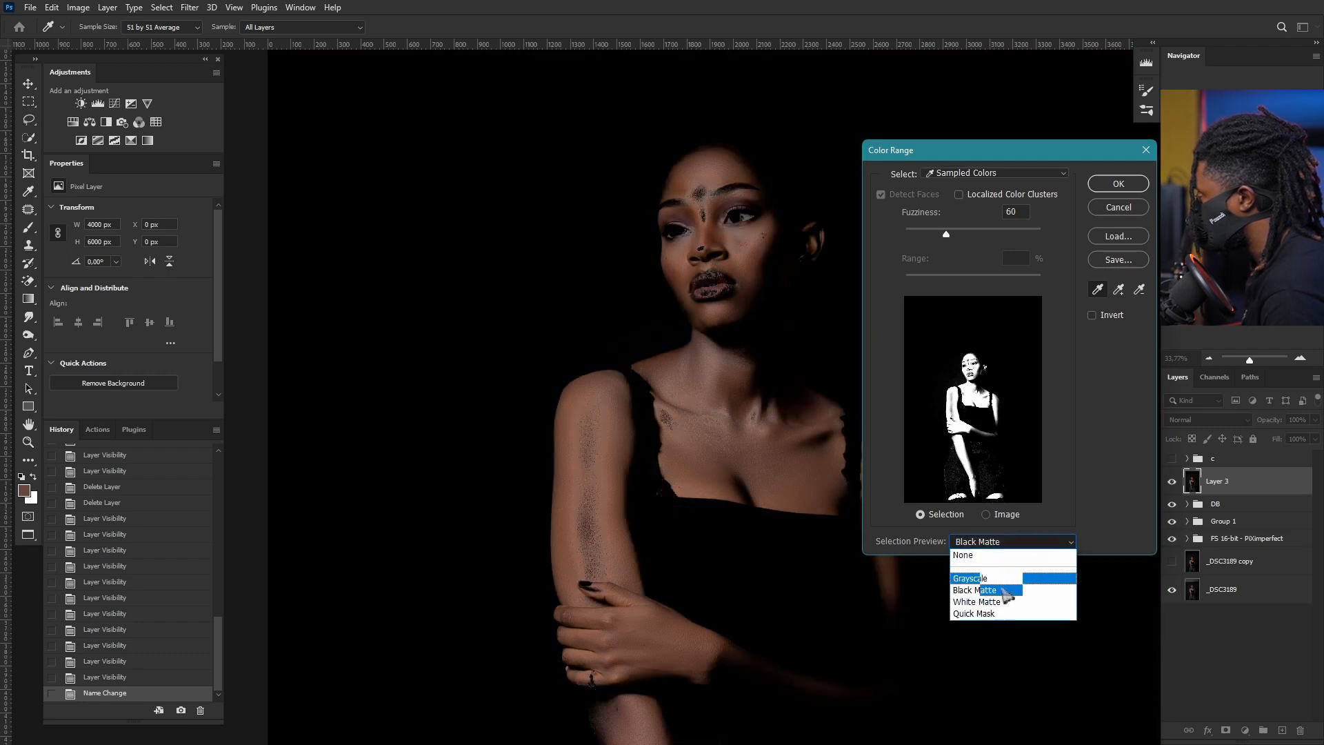
left_click(989, 577)
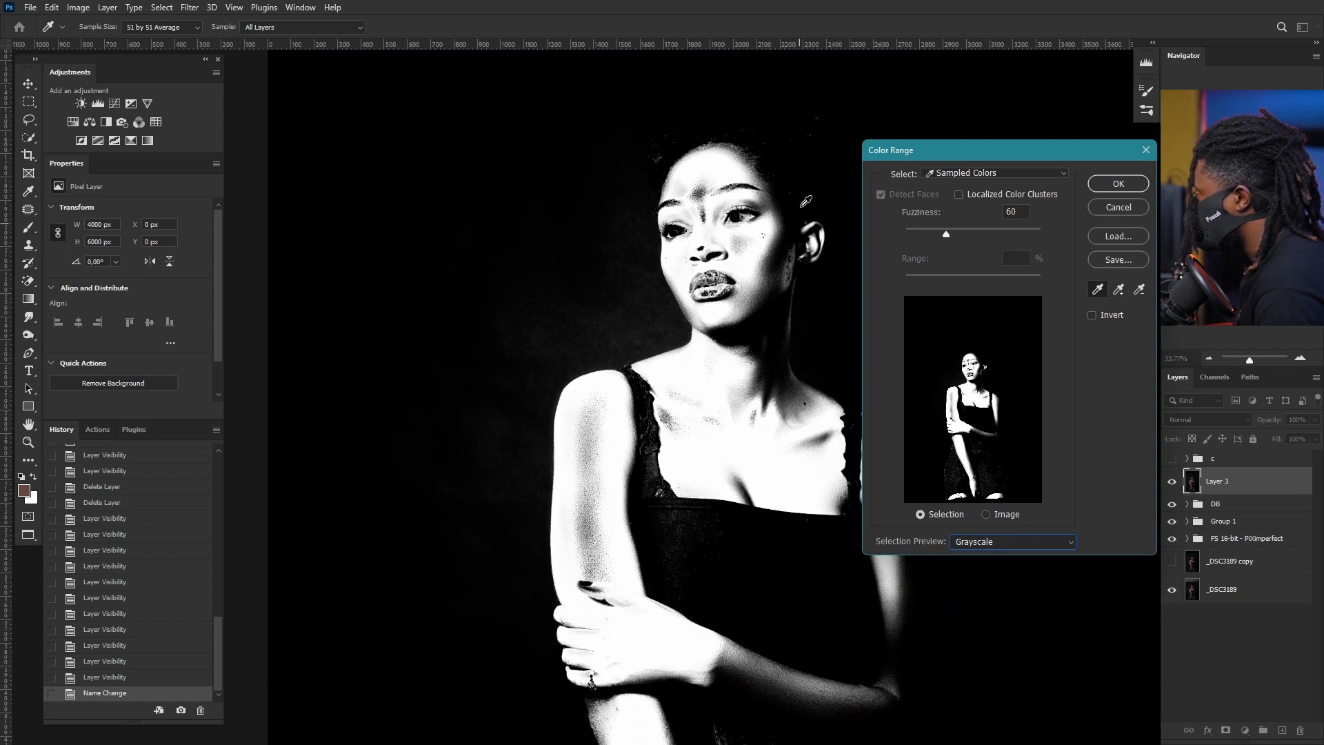
- Sample the skin tone on the subject's forehead as the base for the color range
left_click(729, 169)
left_click(724, 170)
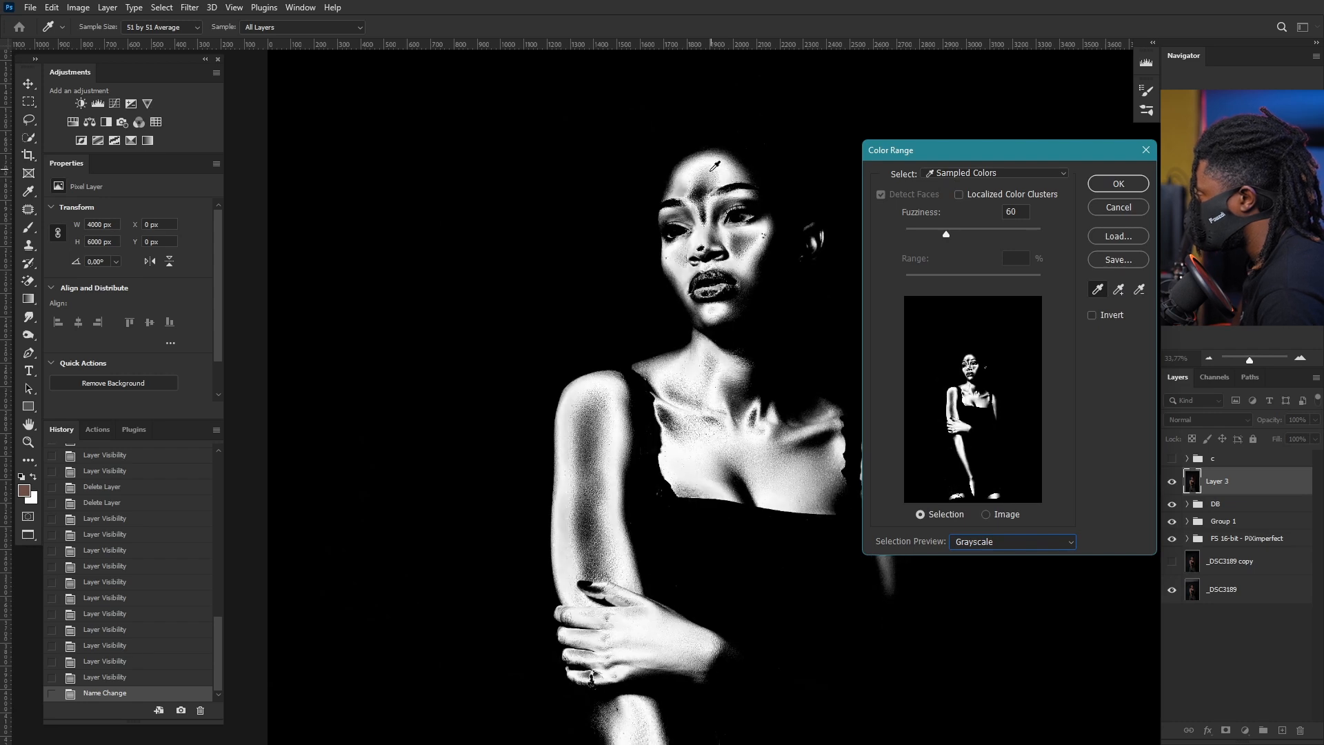
left_click(723, 181)
left_click(709, 176)
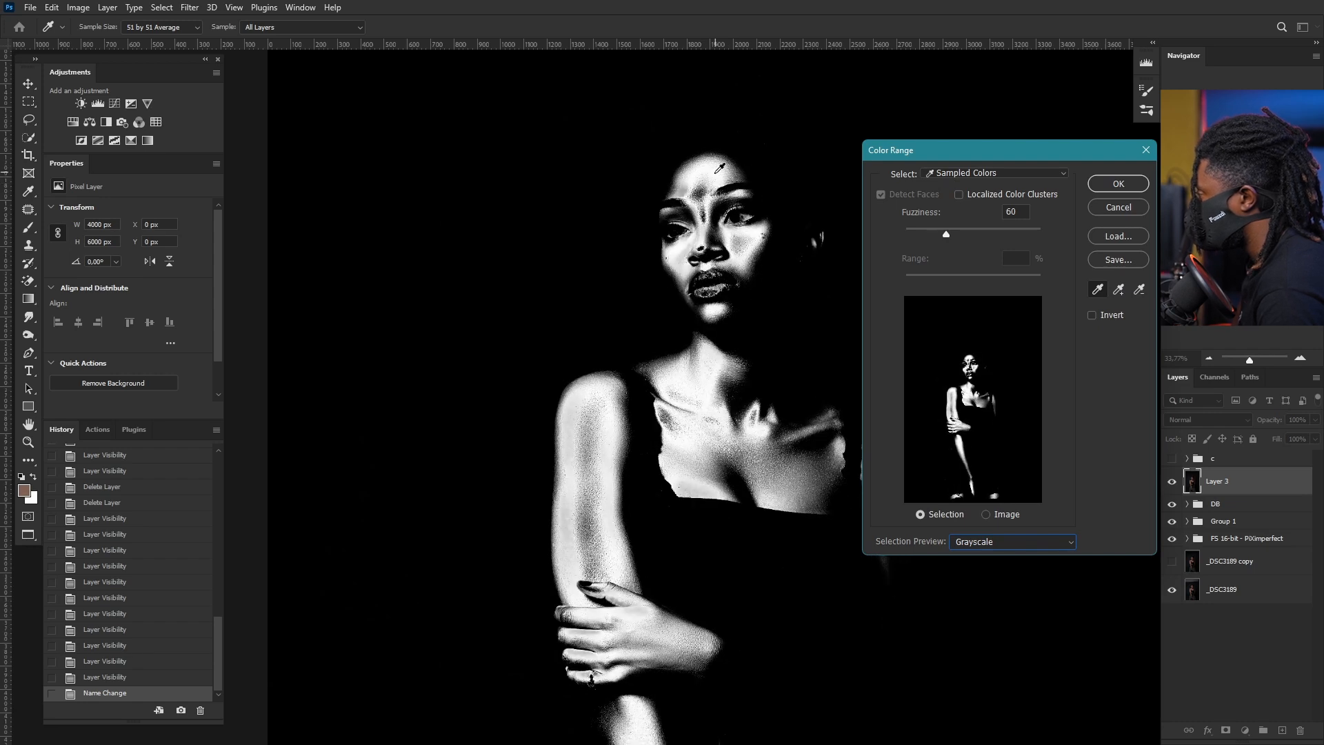
- Add skin tones from between the brows, the face and the upper arm to the range, and subtract the background beside the neck
left_click(1118, 293)
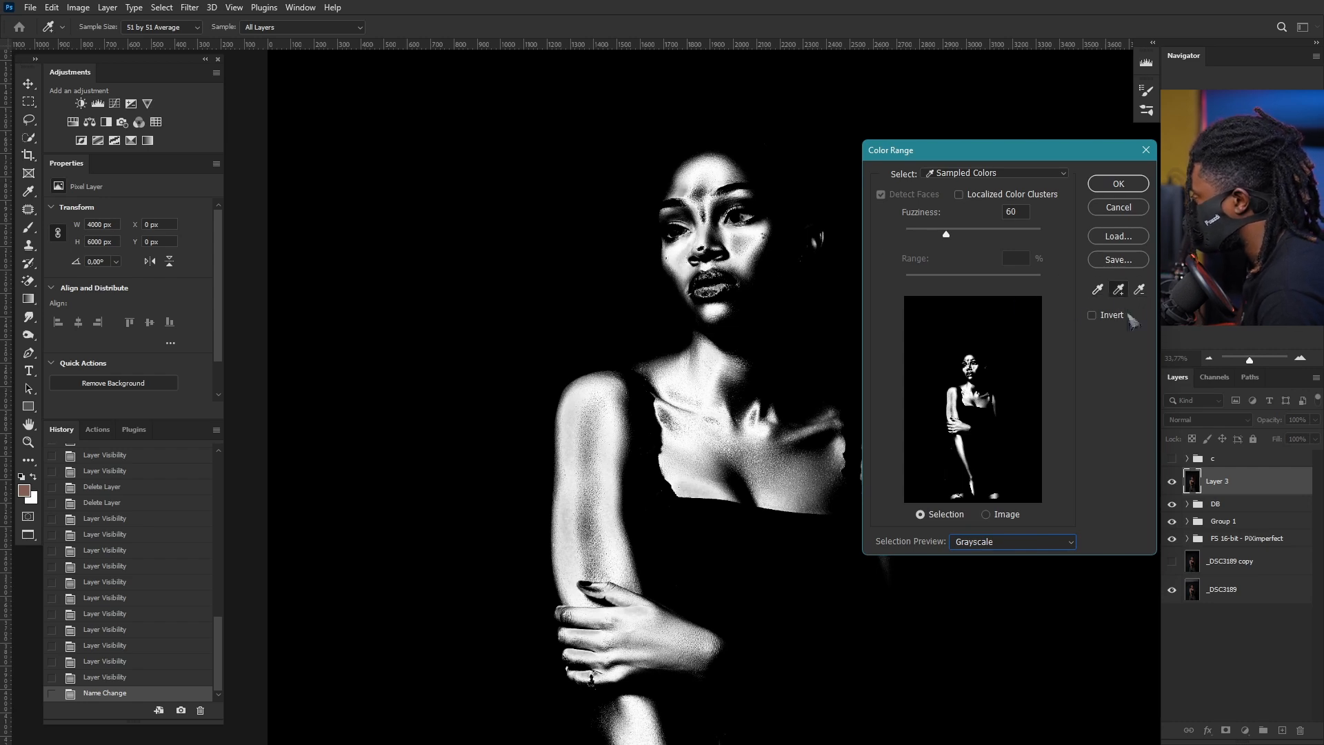
left_click(706, 211)
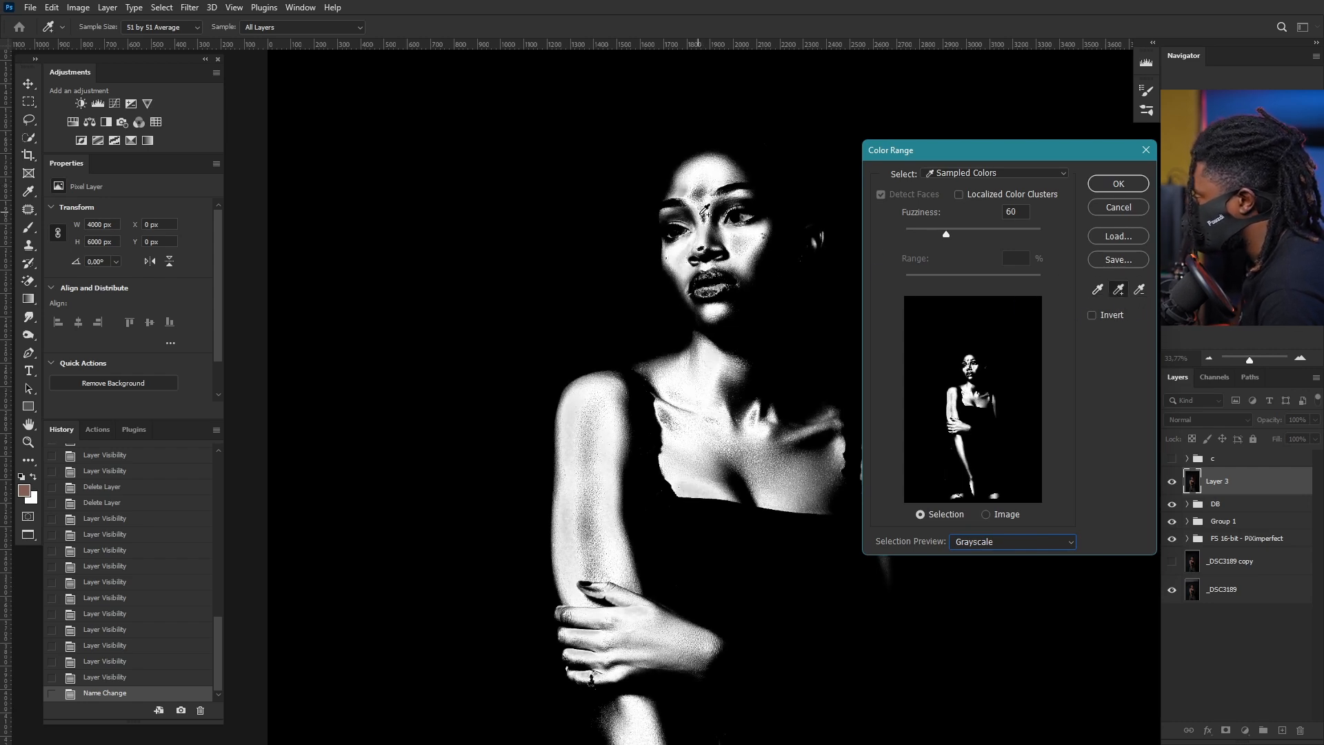
left_click(685, 253)
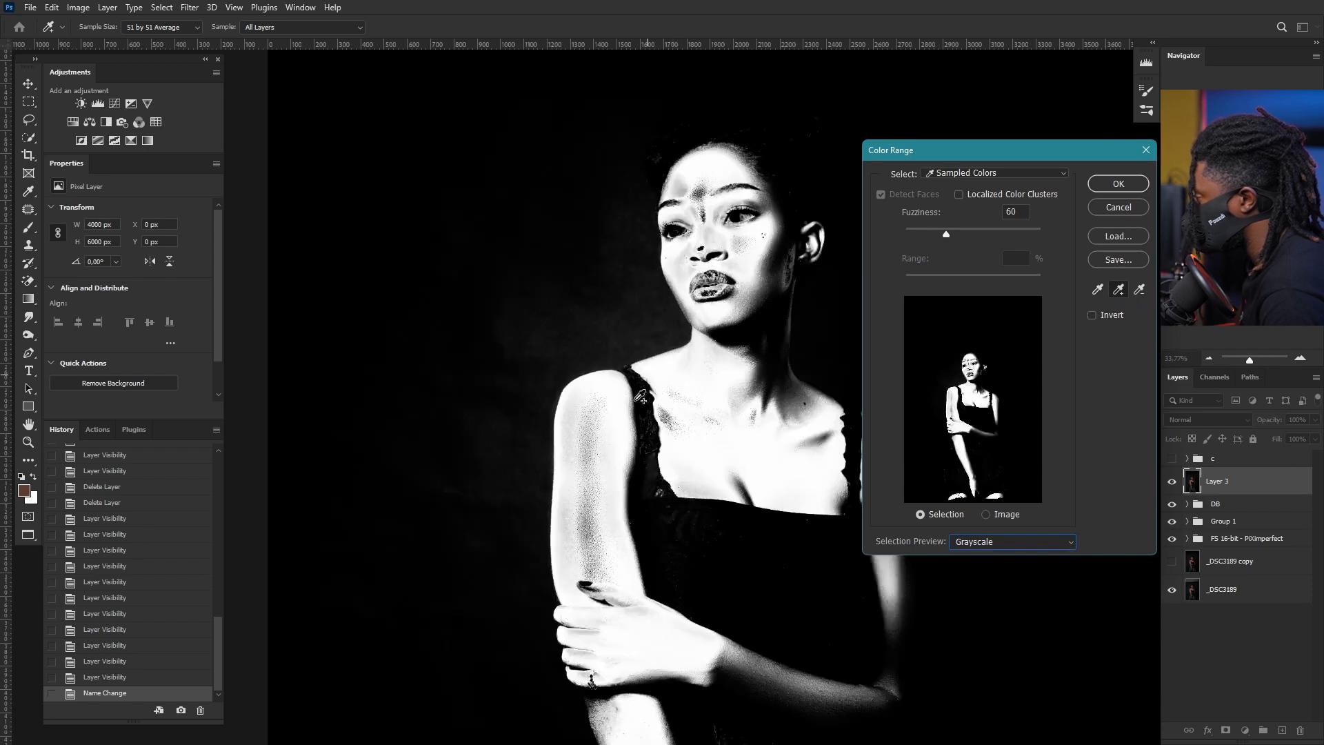
left_click(614, 425)
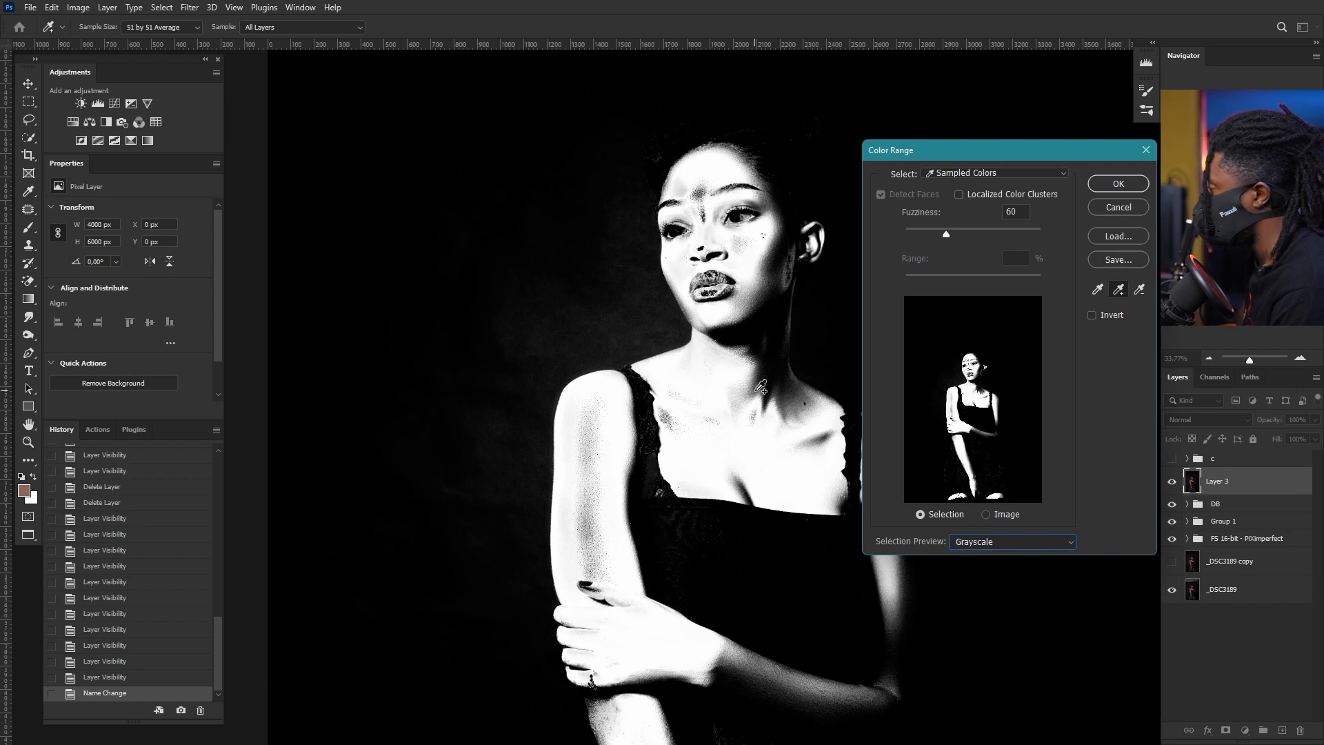
left_click(1139, 290)
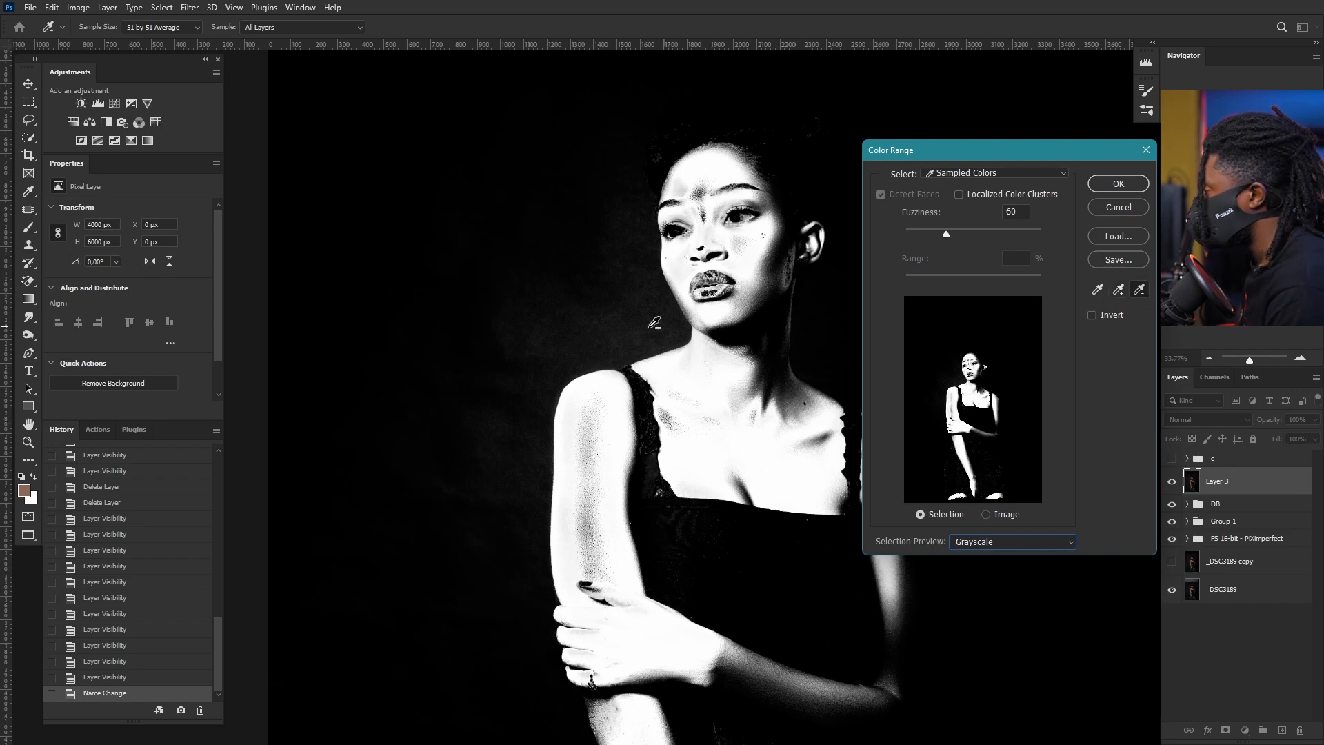
left_click(652, 321)
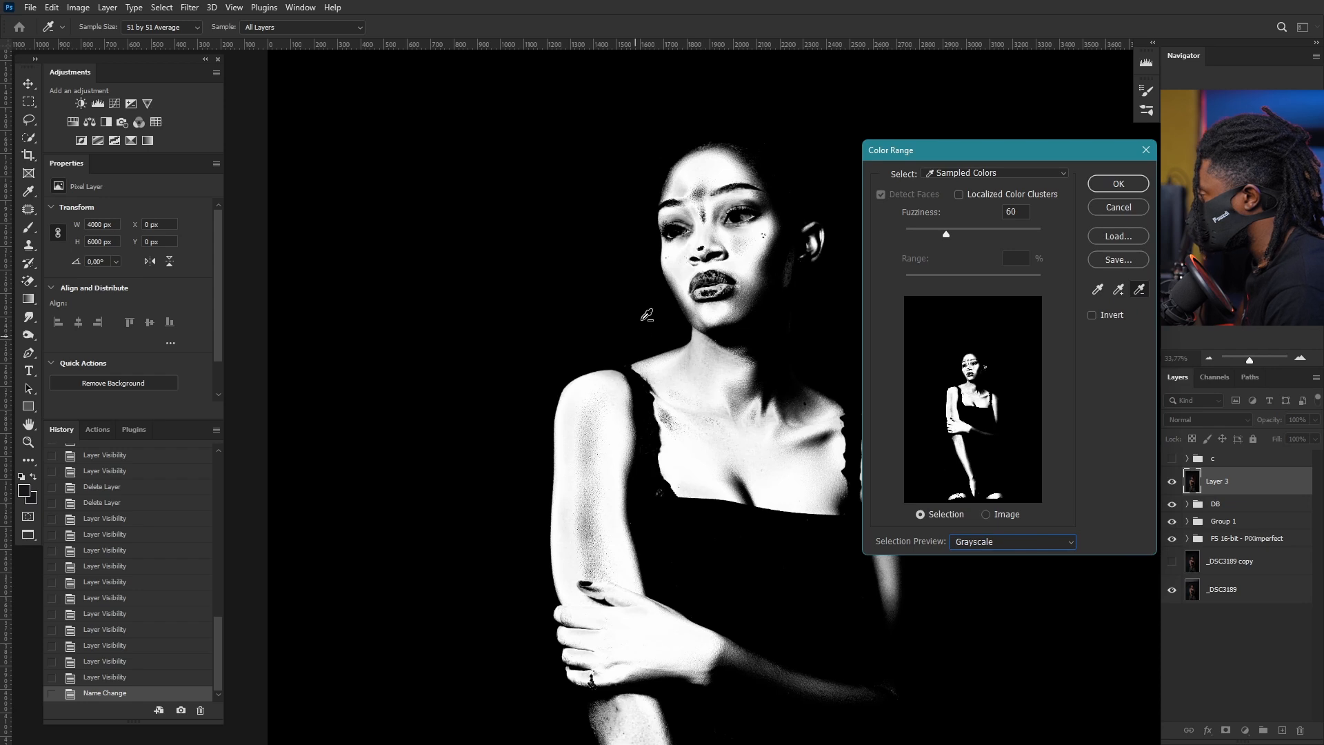
- Add skin tones from the subject's cheek to the sampled range and undo the last addition
left_click(1117, 293)
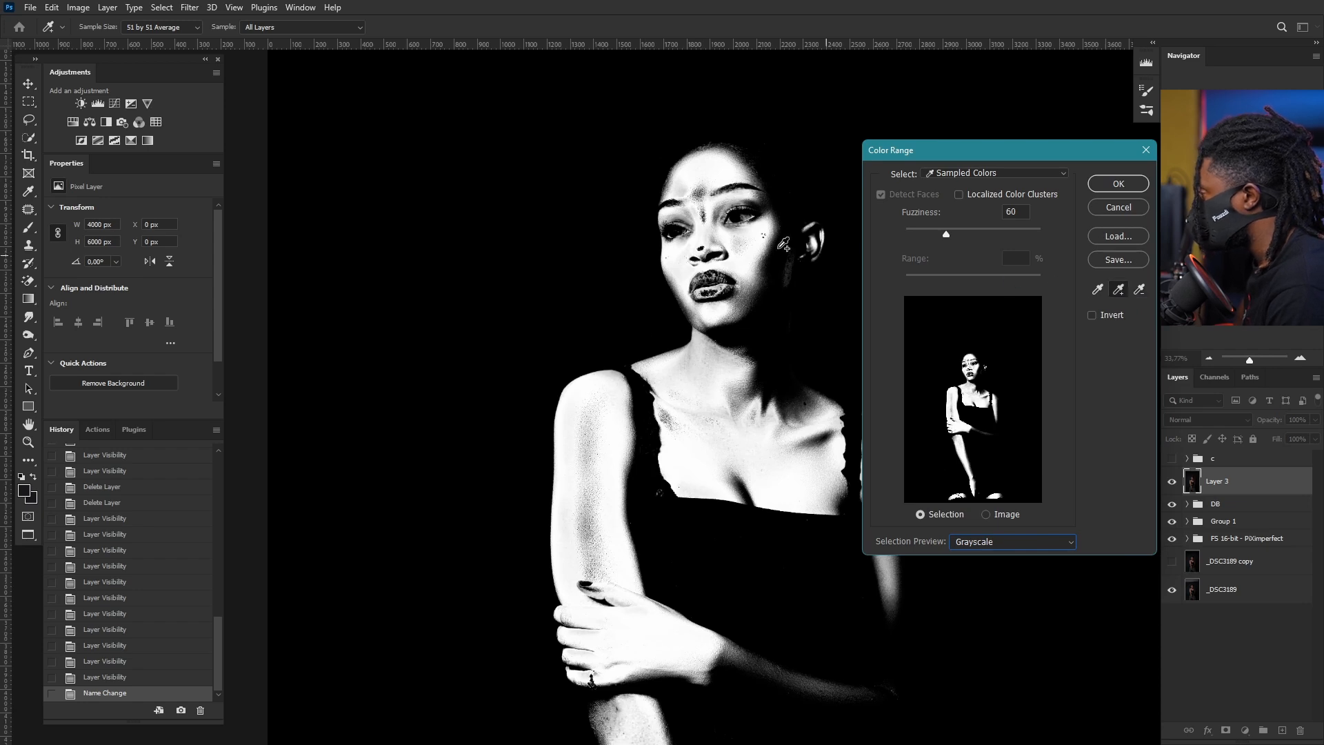
left_click(754, 251)
left_click(762, 245)
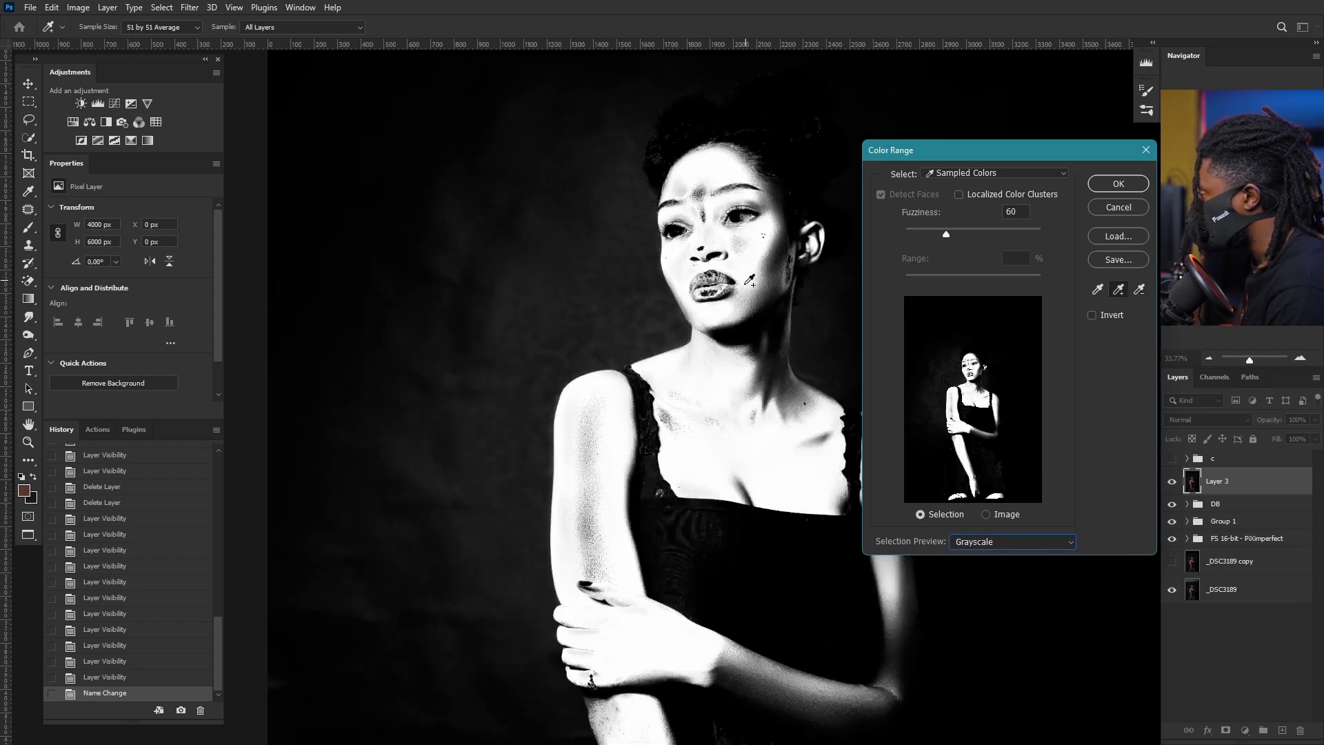
key("ctrl+z")
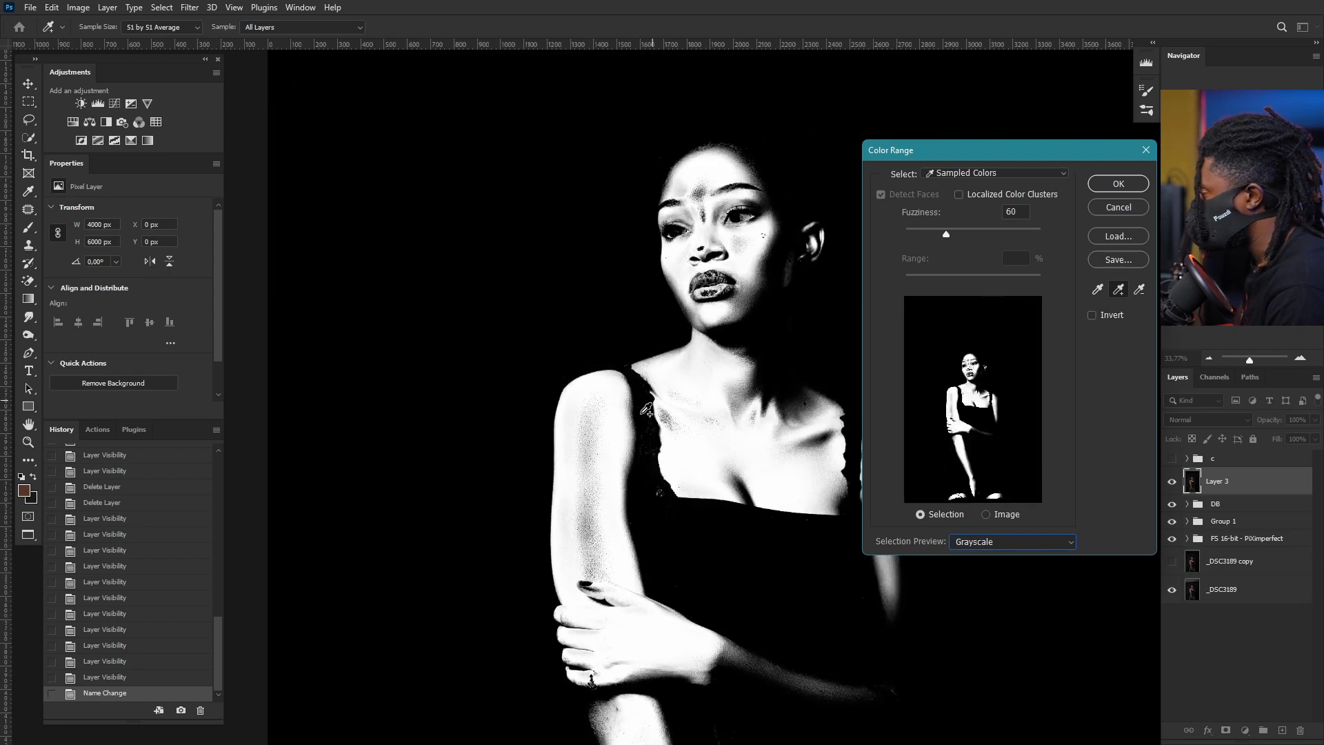
- Apply the Color Range settings to load the sampled skin tones as a selection on Layer 3
left_click_drag(1009, 153, 1023, 148)
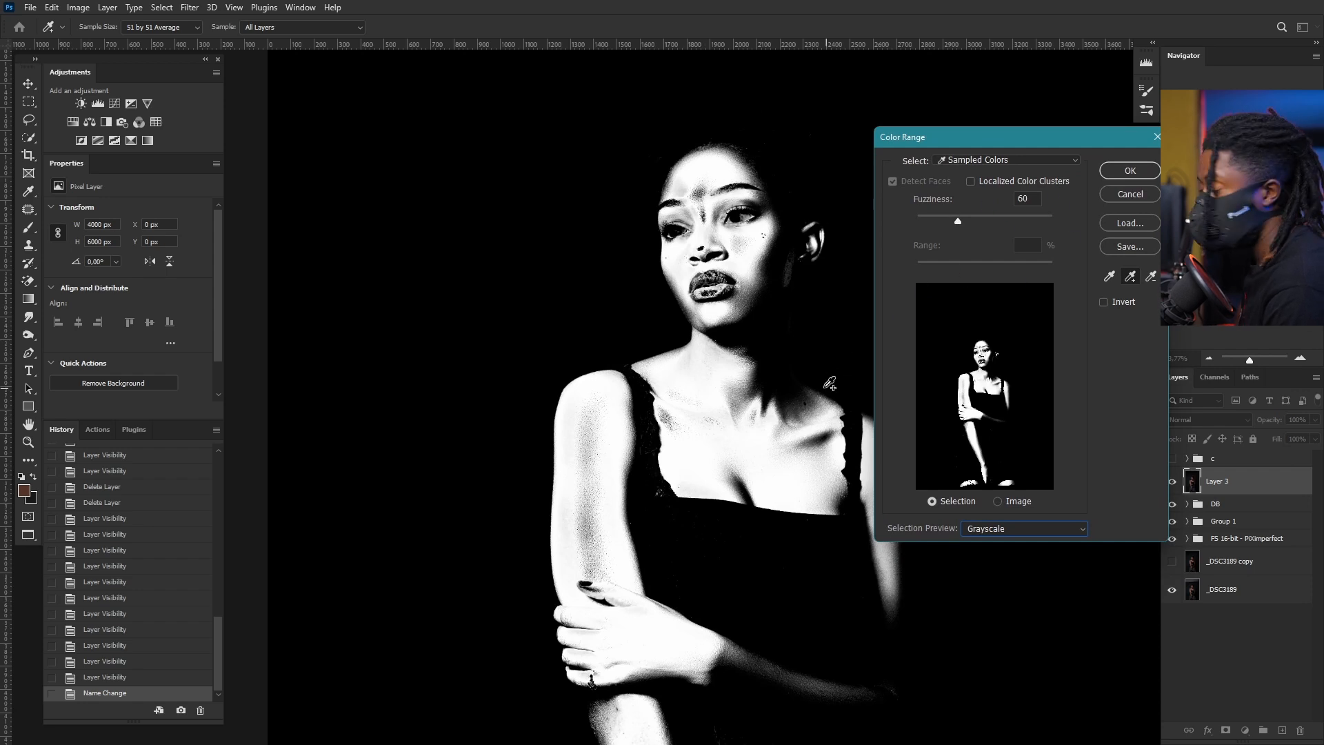
left_click(1133, 175)
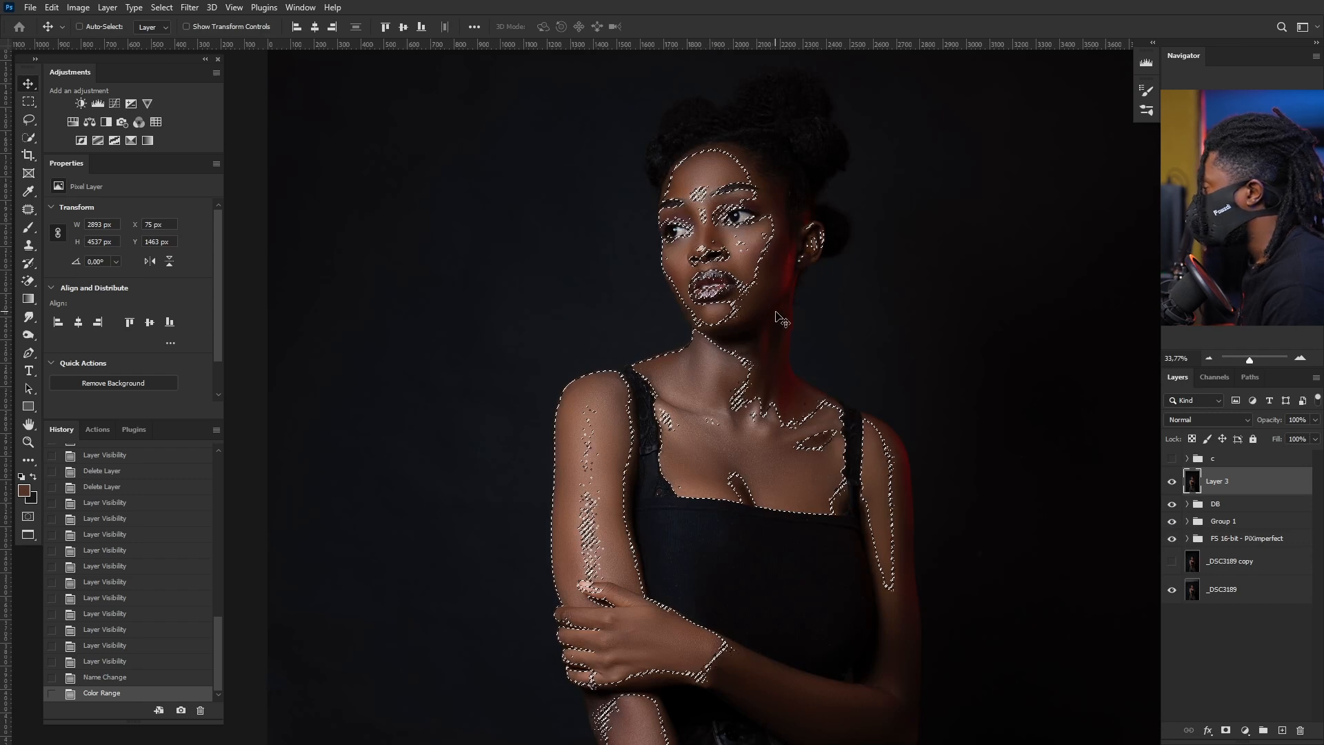
scroll(777, 321, "down", 2)
scroll(780, 314, "up", 3)
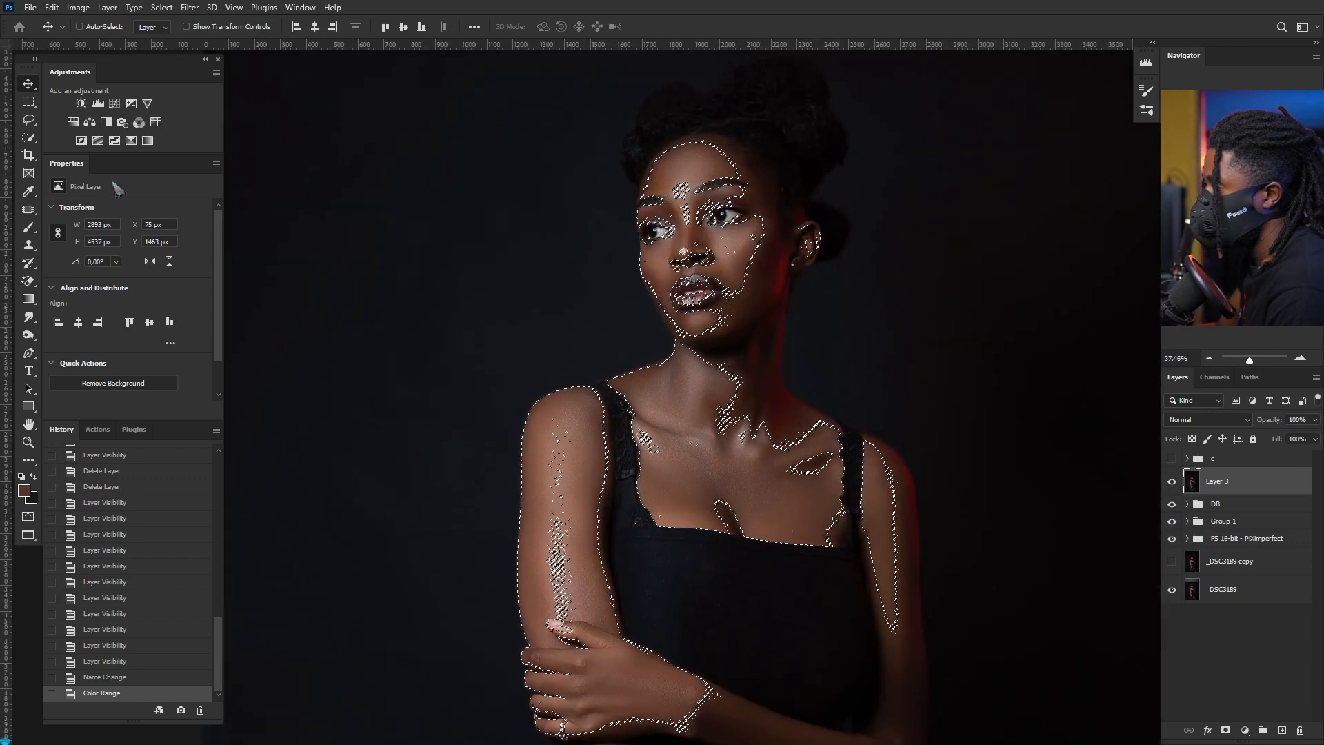
- Check the skin selection's coverage as a Quick Mask overlay and return to the selection outline
key("w")
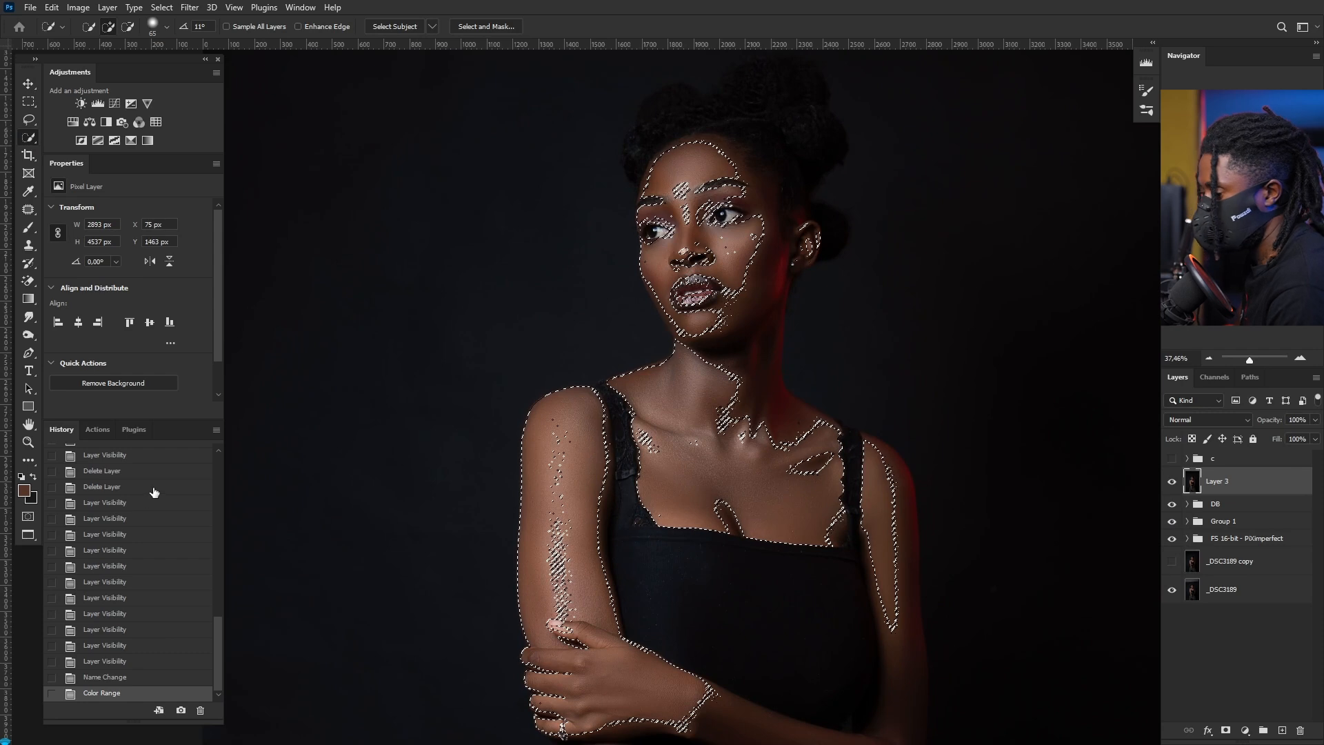
key("q")
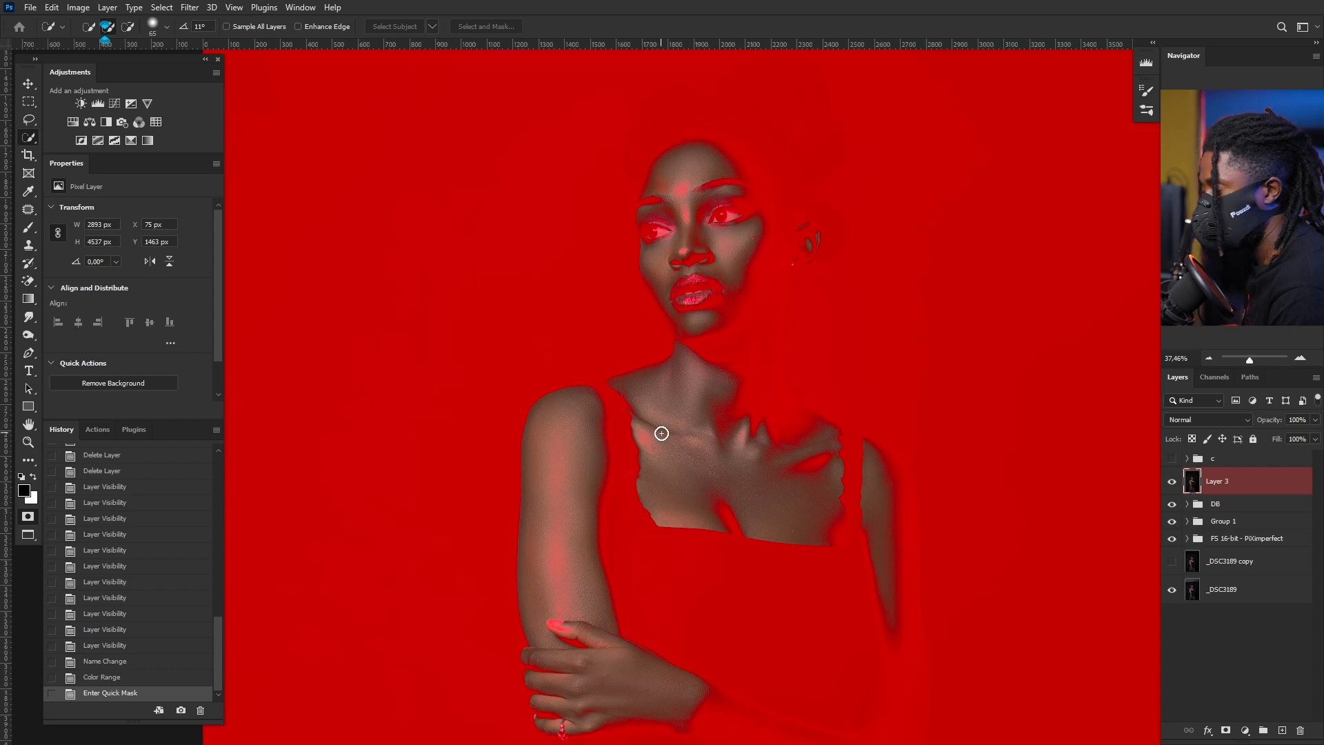
key("q")
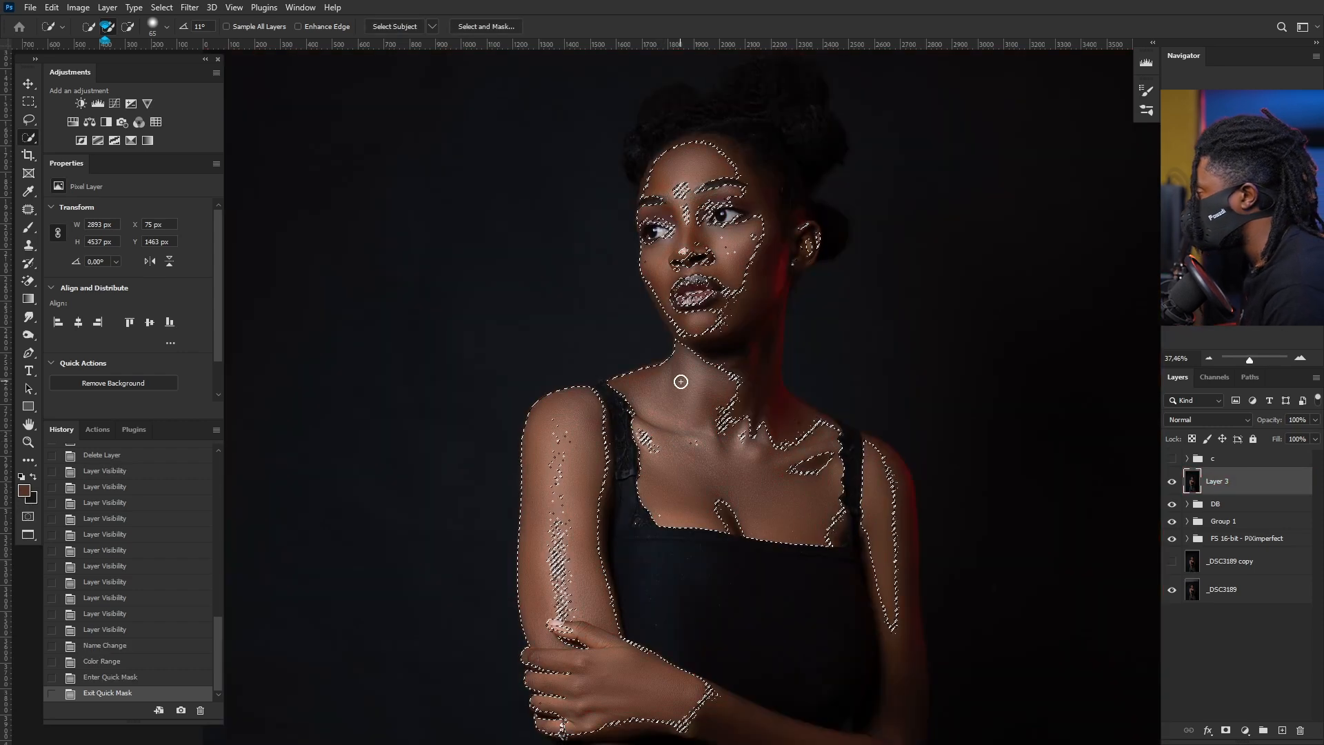
scroll(681, 381, "down", 4)
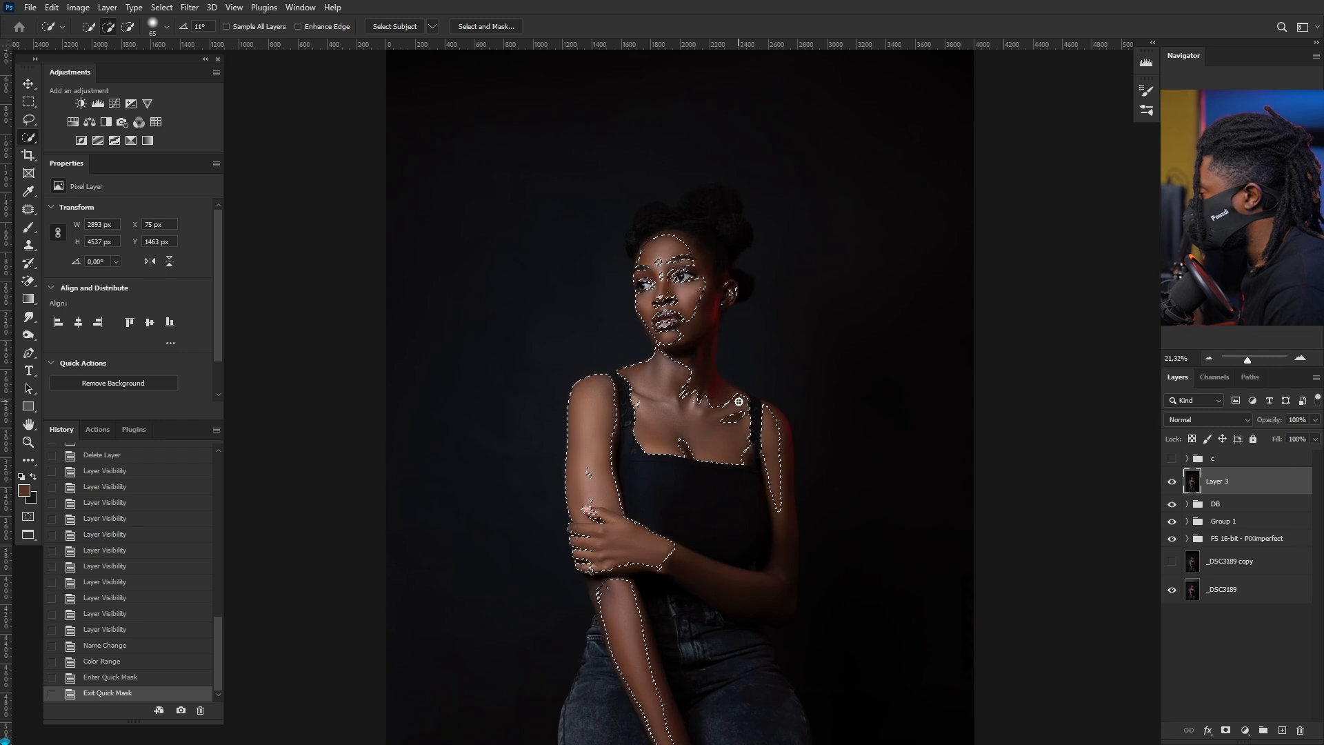
scroll(763, 290, "up", 5)
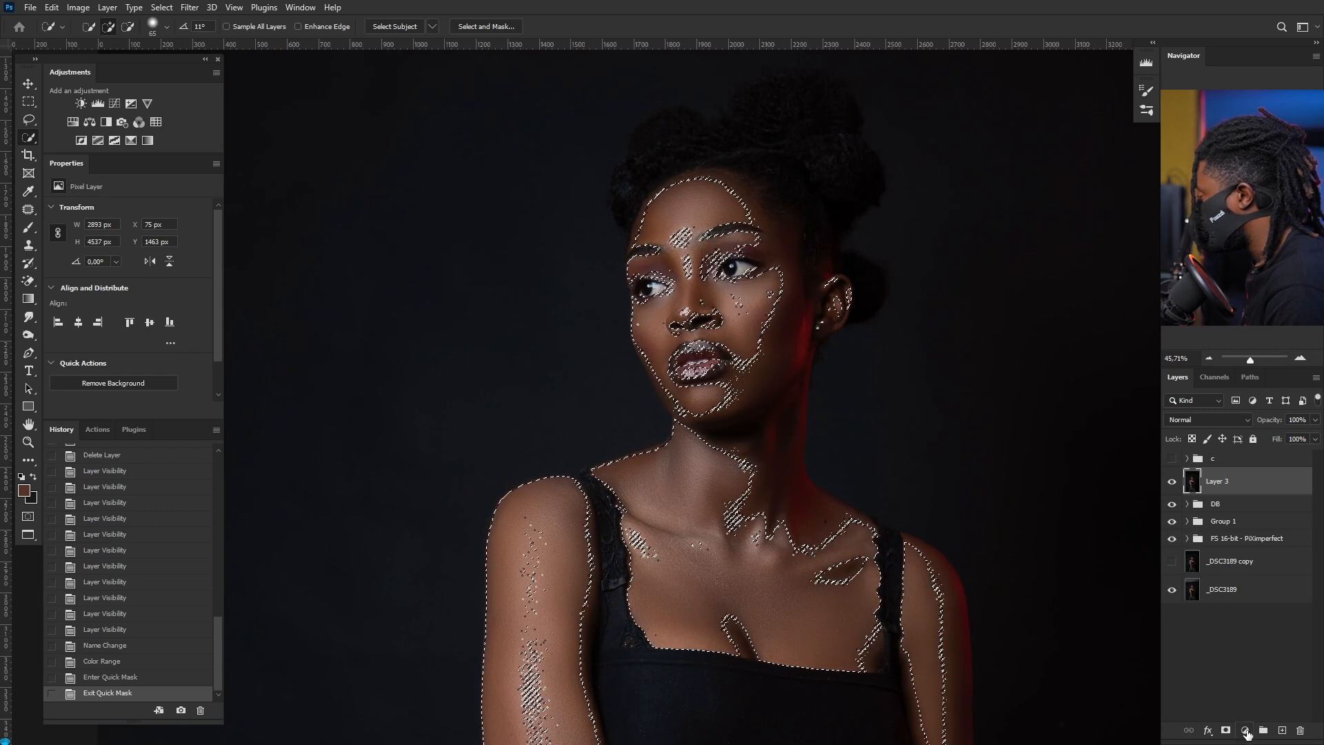
- Add a Gradient fill layer masked by the skin selection and set its gradient style to Radial
left_click(1245, 731)
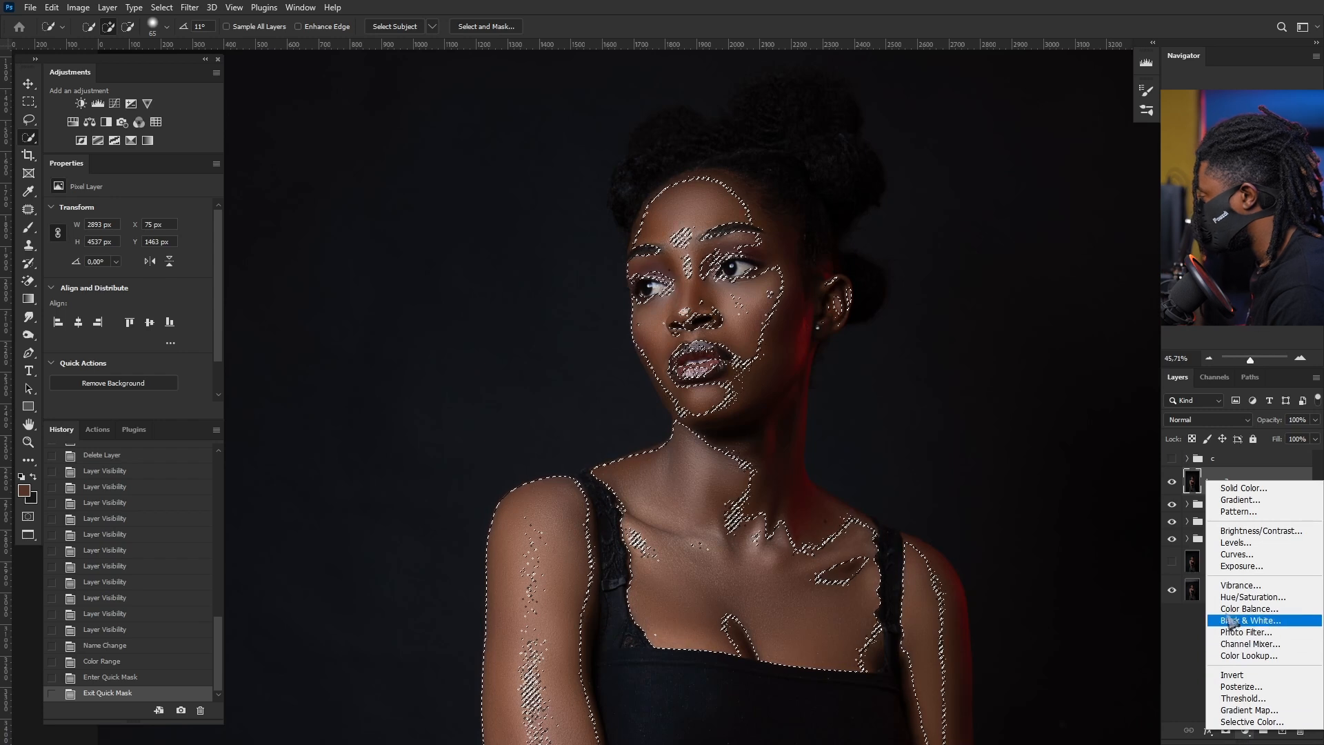
left_click(1250, 504)
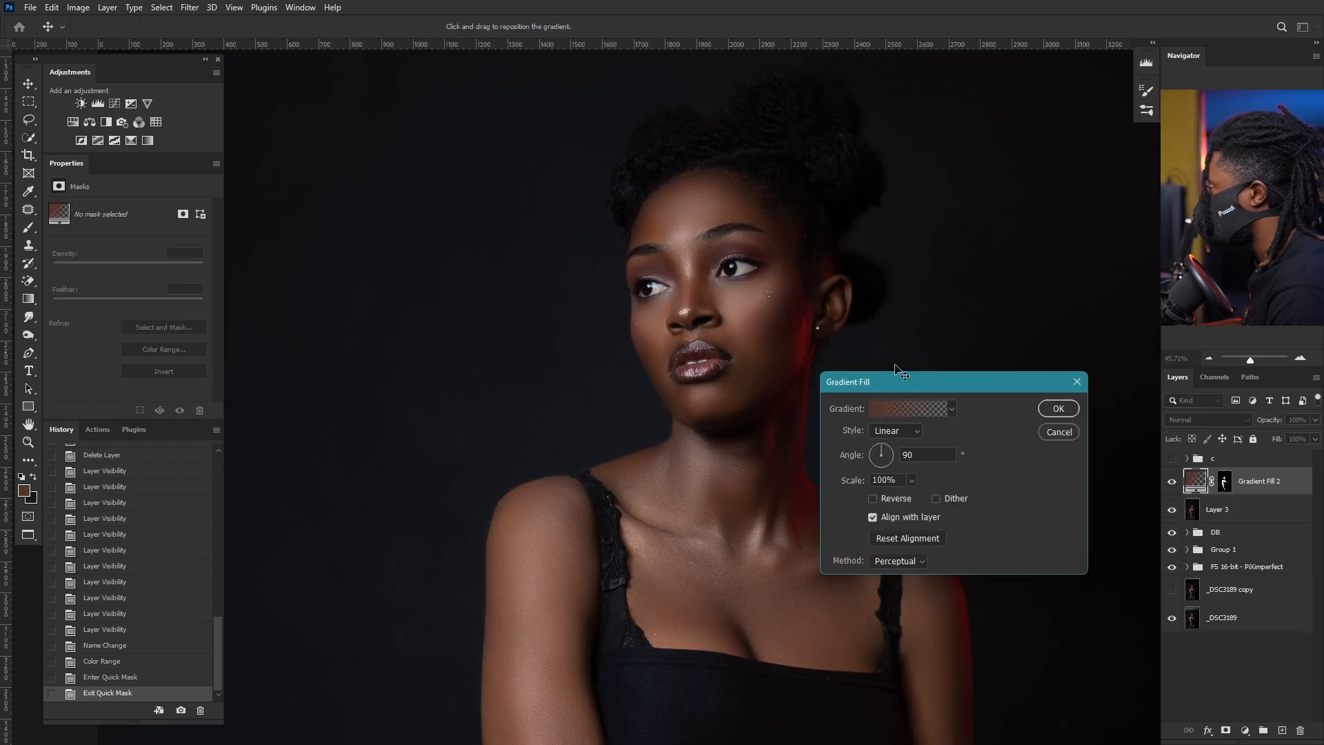
left_click_drag(912, 386, 884, 248)
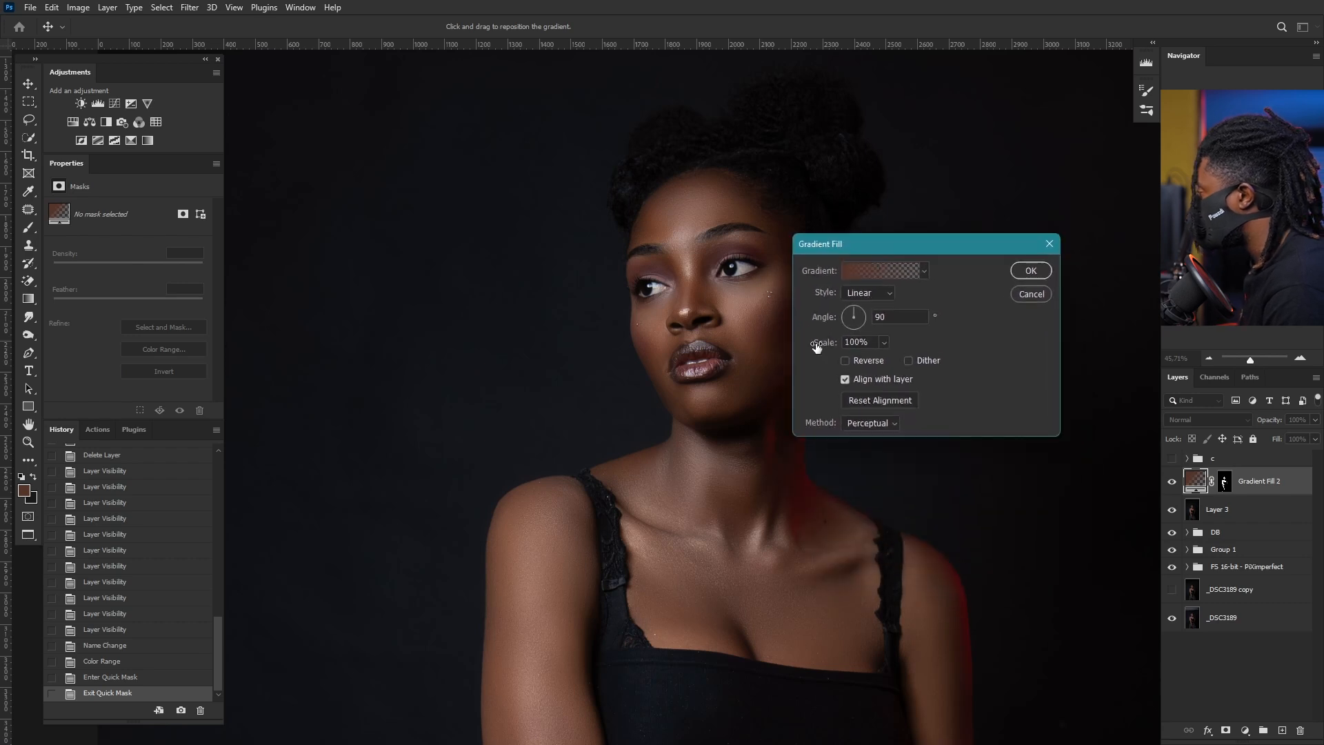
left_click(886, 294)
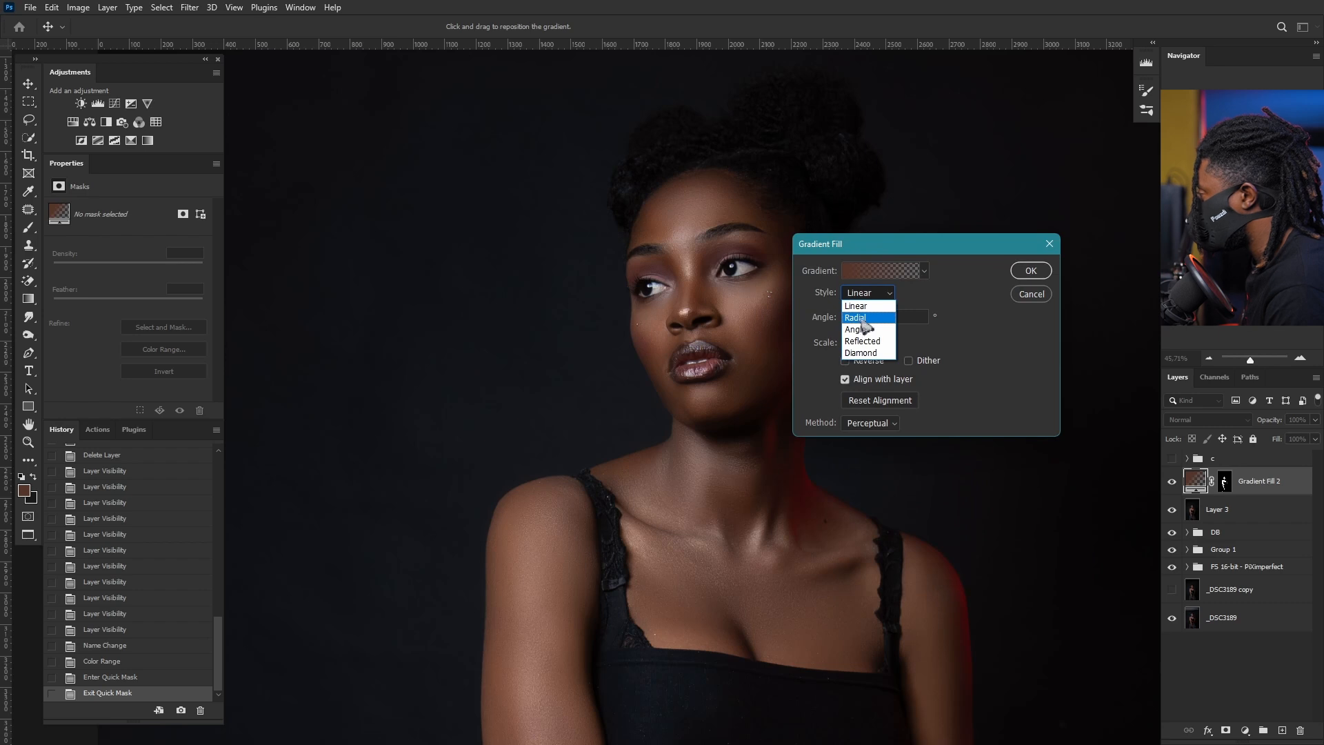
left_click(862, 319)
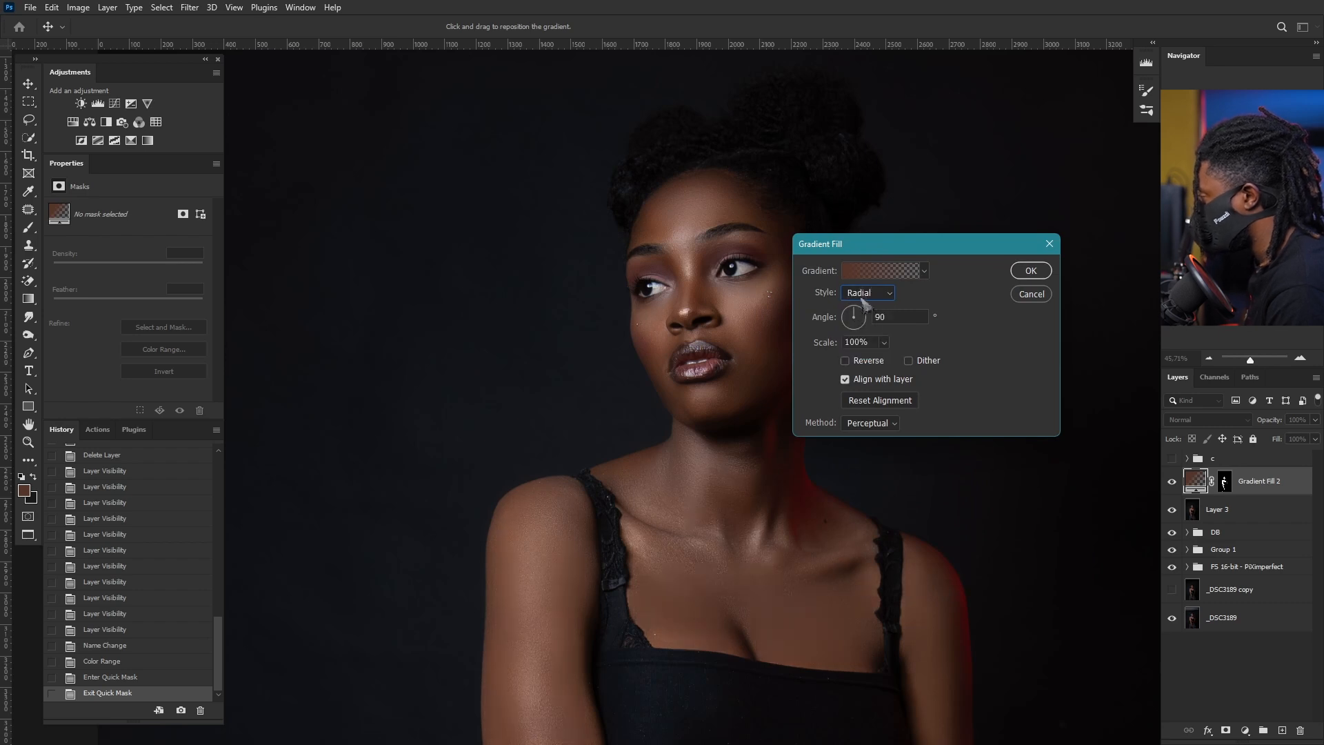
left_click(891, 296)
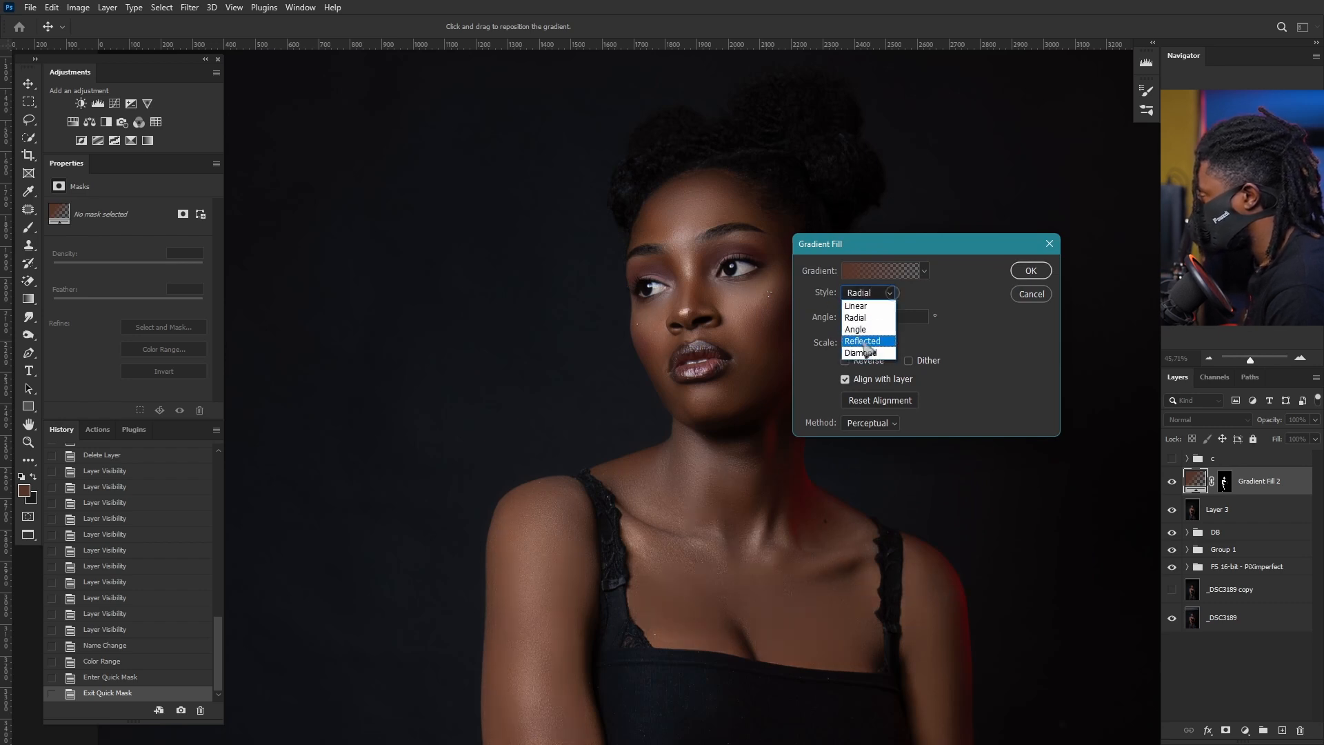
left_click(858, 318)
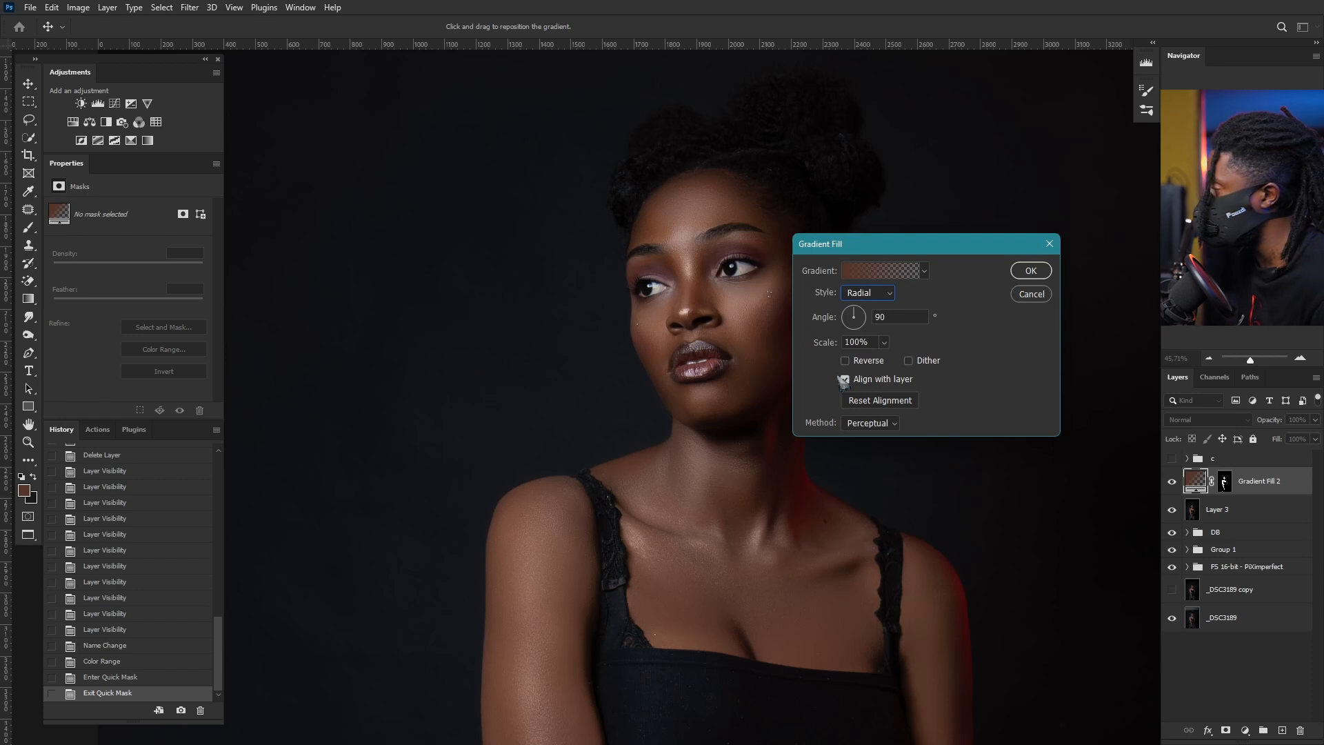
- Edit the fill's Color to Transparent gradient and set its end opacity stop to 100%
left_click(888, 275)
left_click_drag(1007, 278, 482, 205)
left_click_drag(577, 209, 1046, 173)
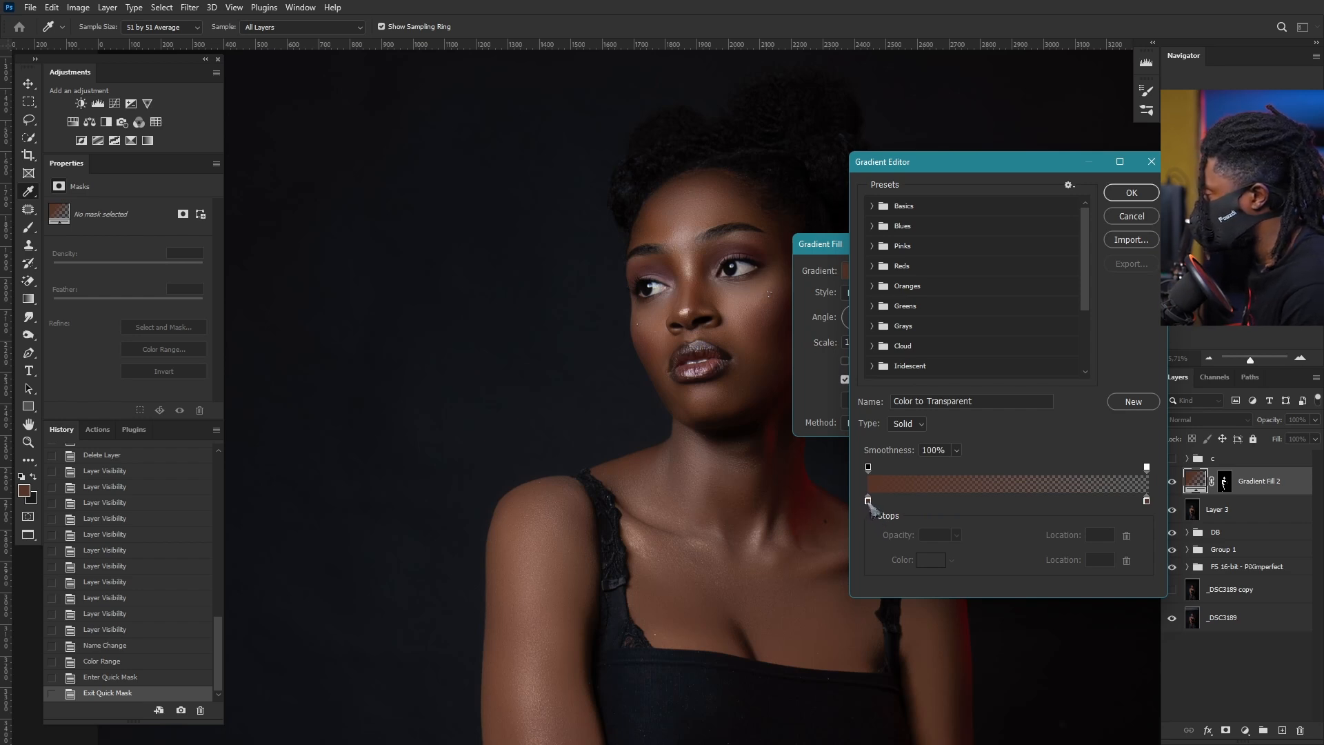
left_click(1147, 469)
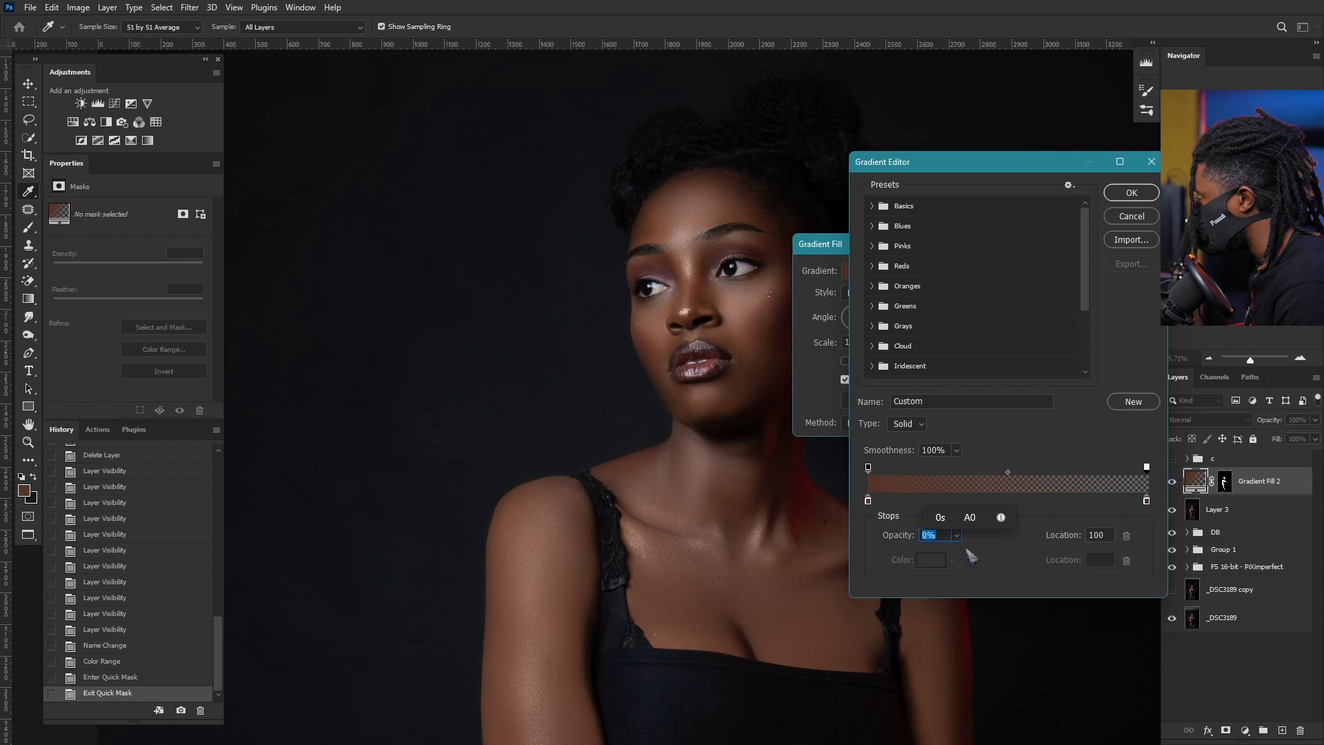
type("100")
key("Return")
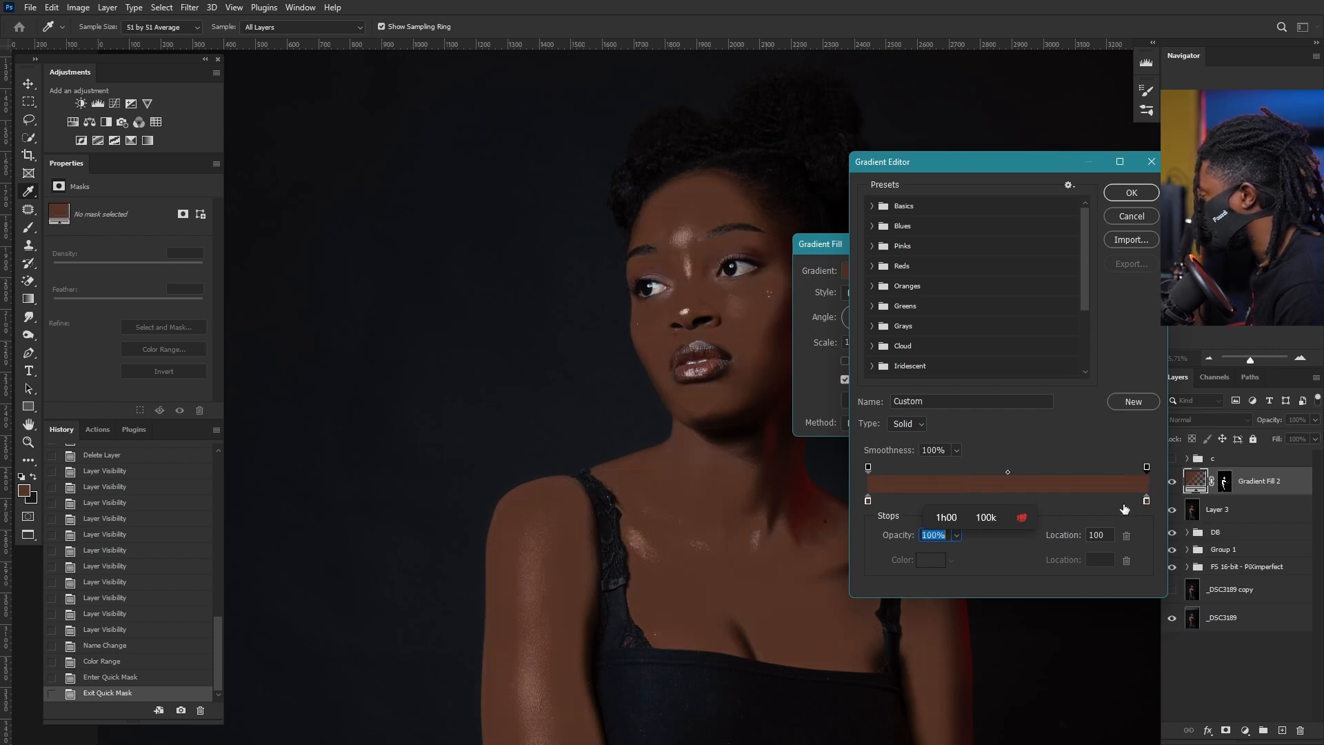
- Set the gradient's end color stop to the brown sampled from the gradient's start
double_click(1146, 500)
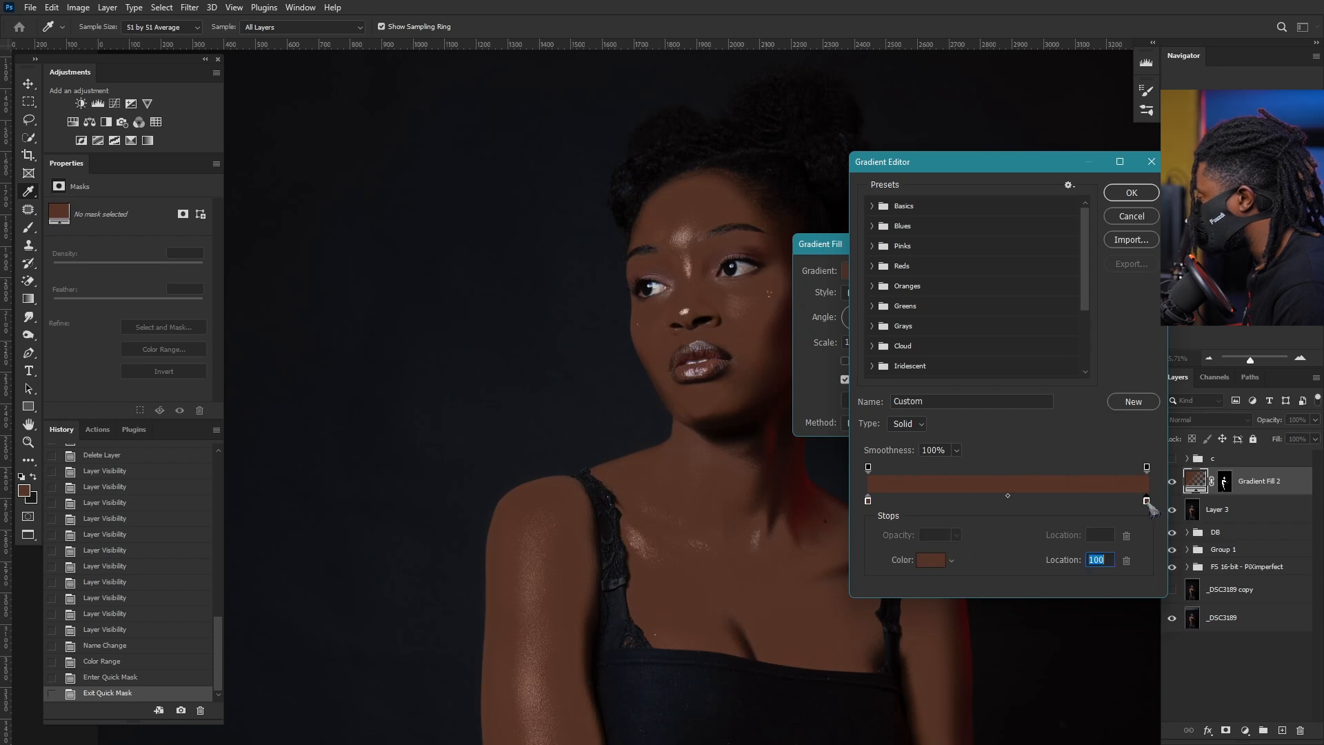
mouse_move(878, 489)
left_mouse_down()
mouse_move(893, 482)
mouse_move(867, 487)
left_mouse_up()
left_click(1115, 343)
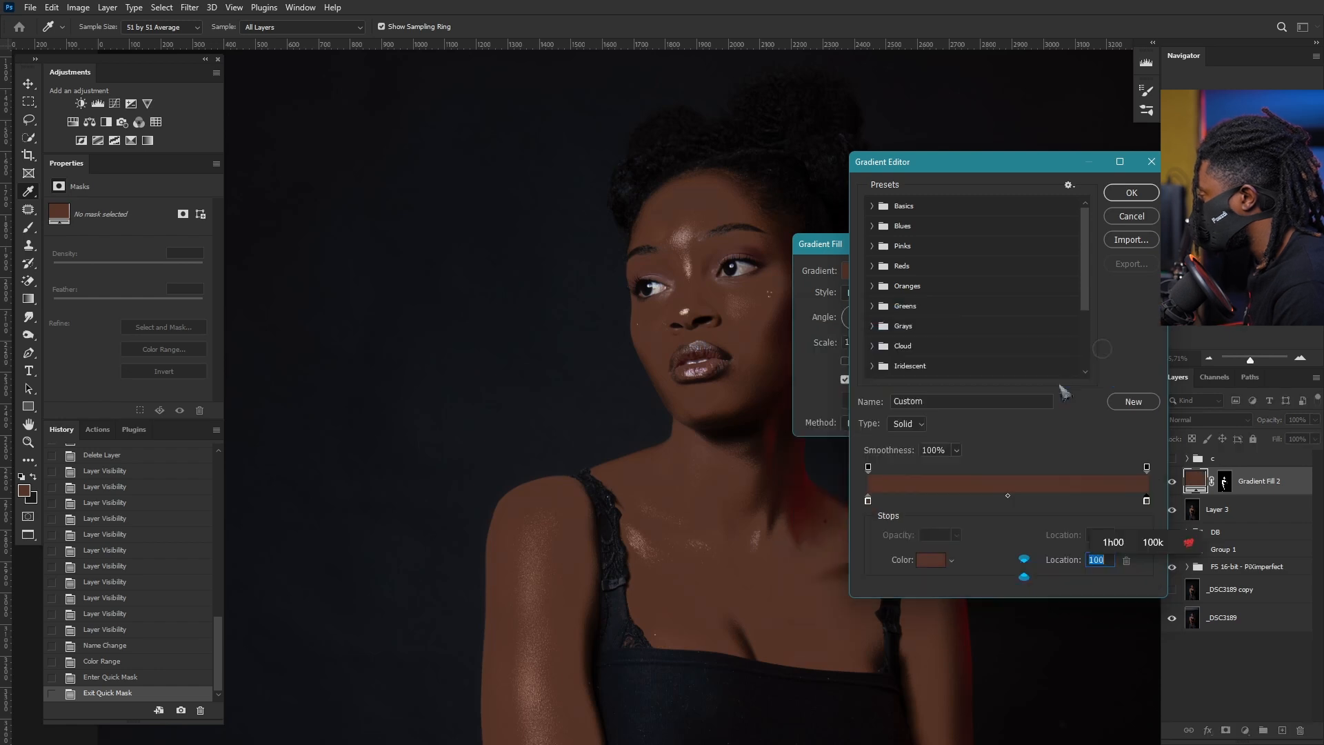
- Change the gradient's start color stop to a darker brown and apply the radial gradient fill to the skin
left_click(869, 501)
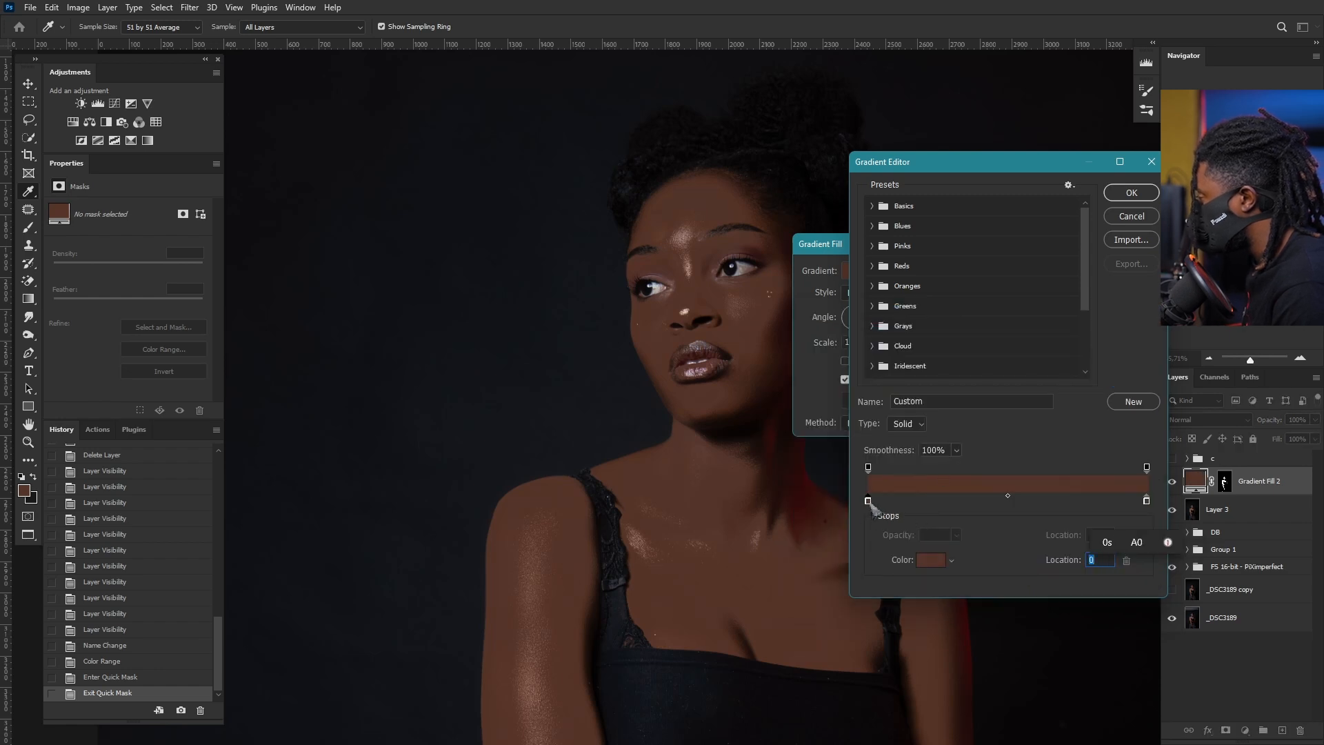
double_click(869, 502)
left_click_drag(892, 477, 879, 496)
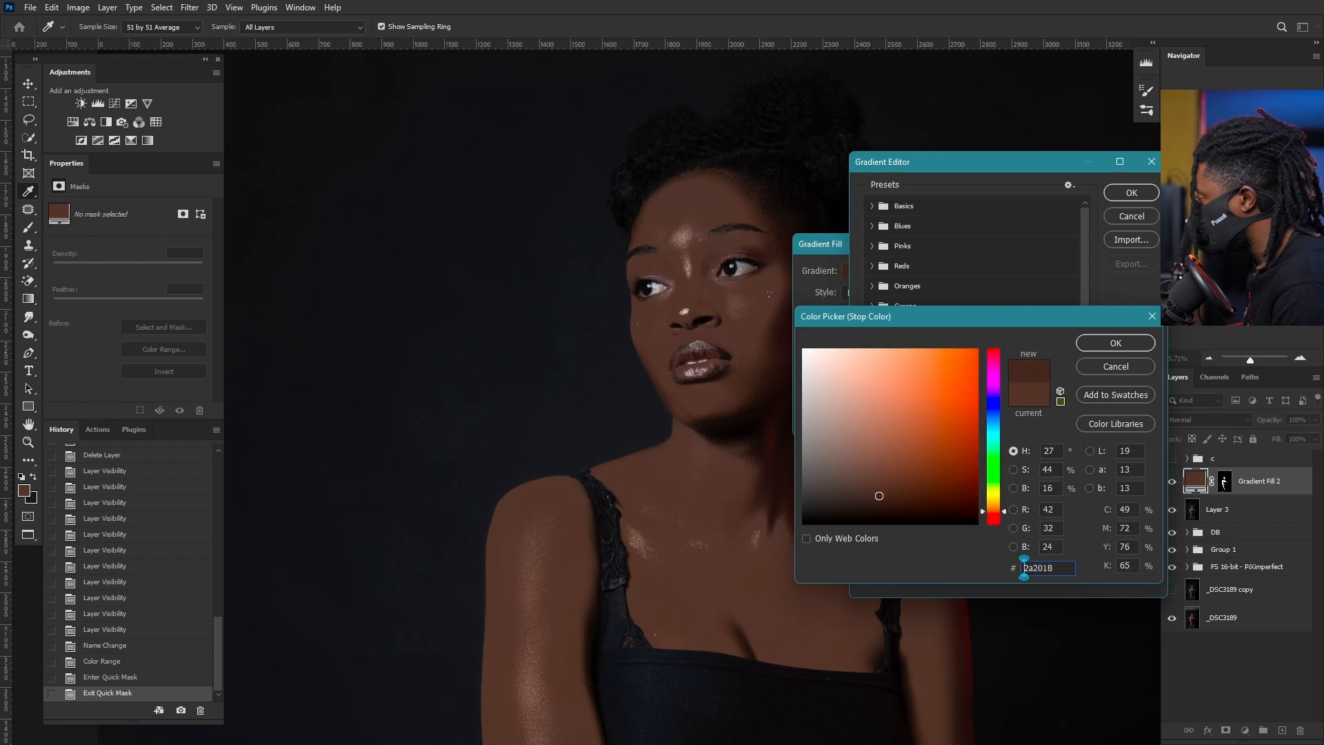
left_click(1115, 344)
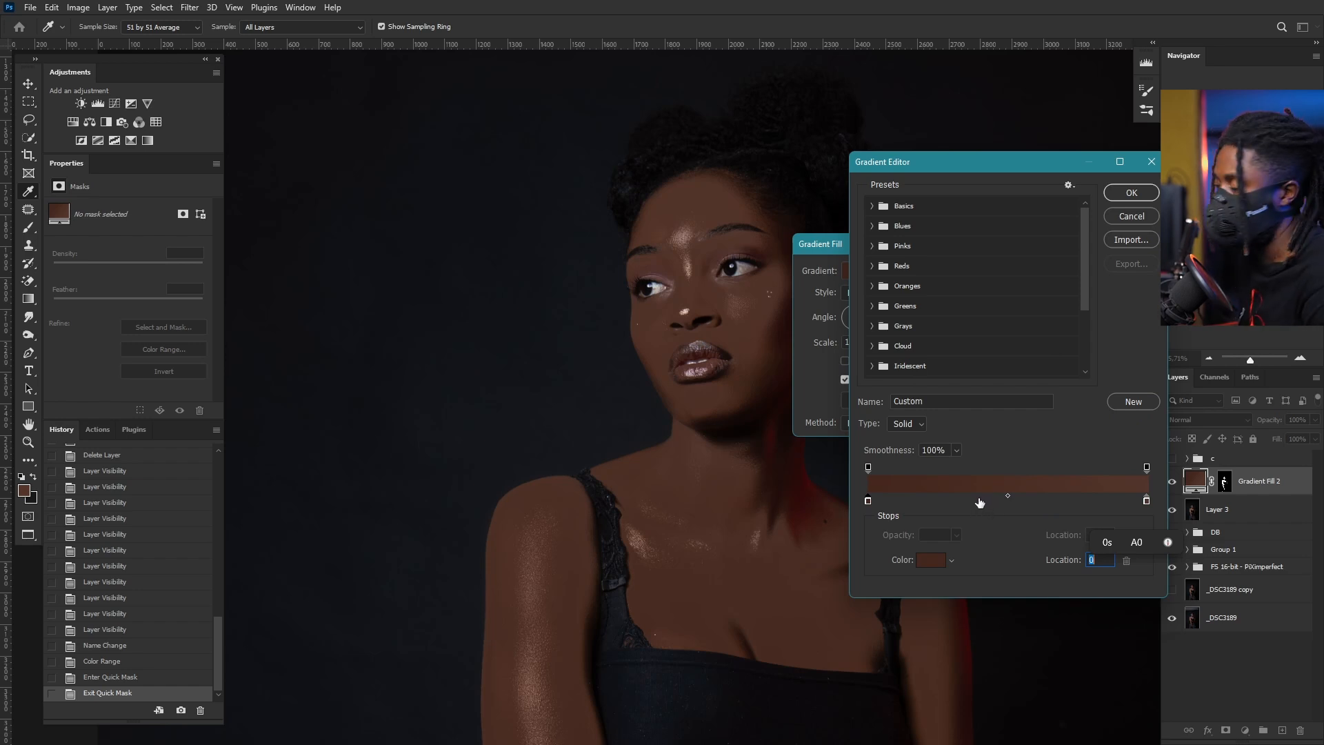
left_click(1132, 194)
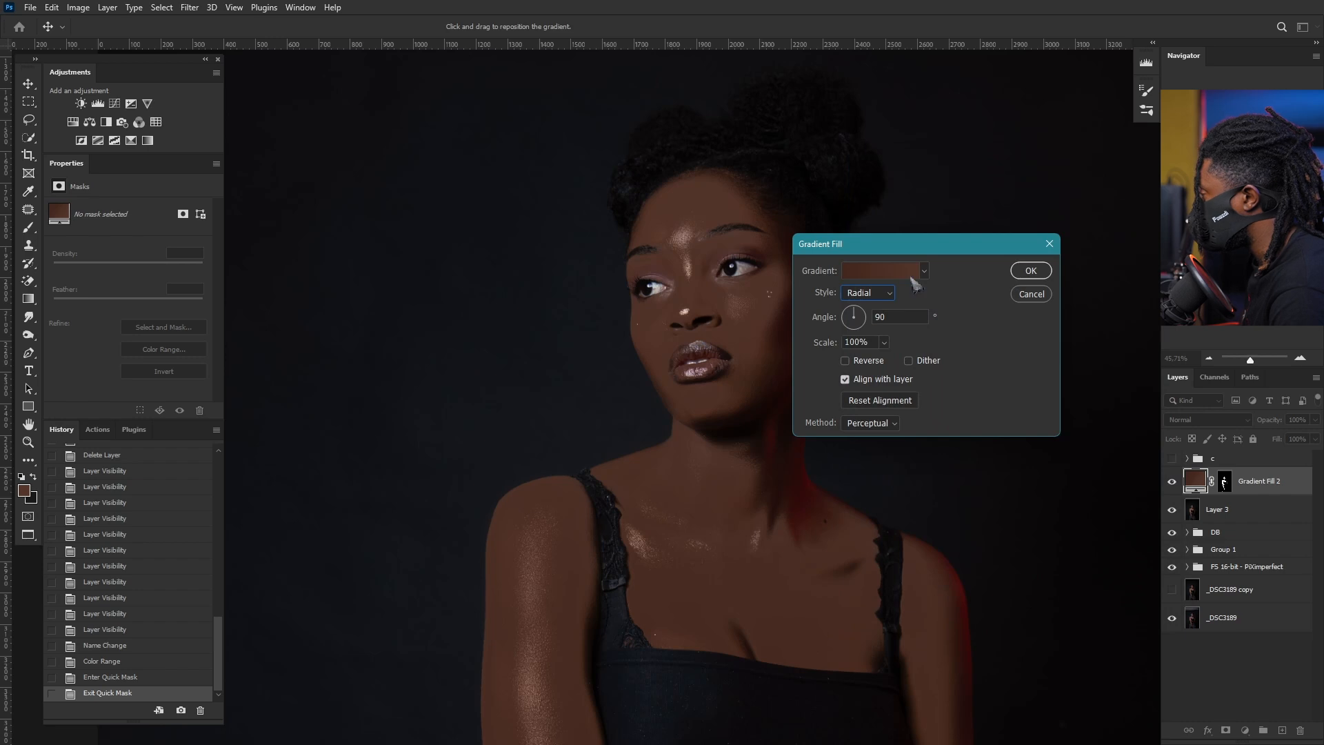
left_click_drag(921, 250, 967, 255)
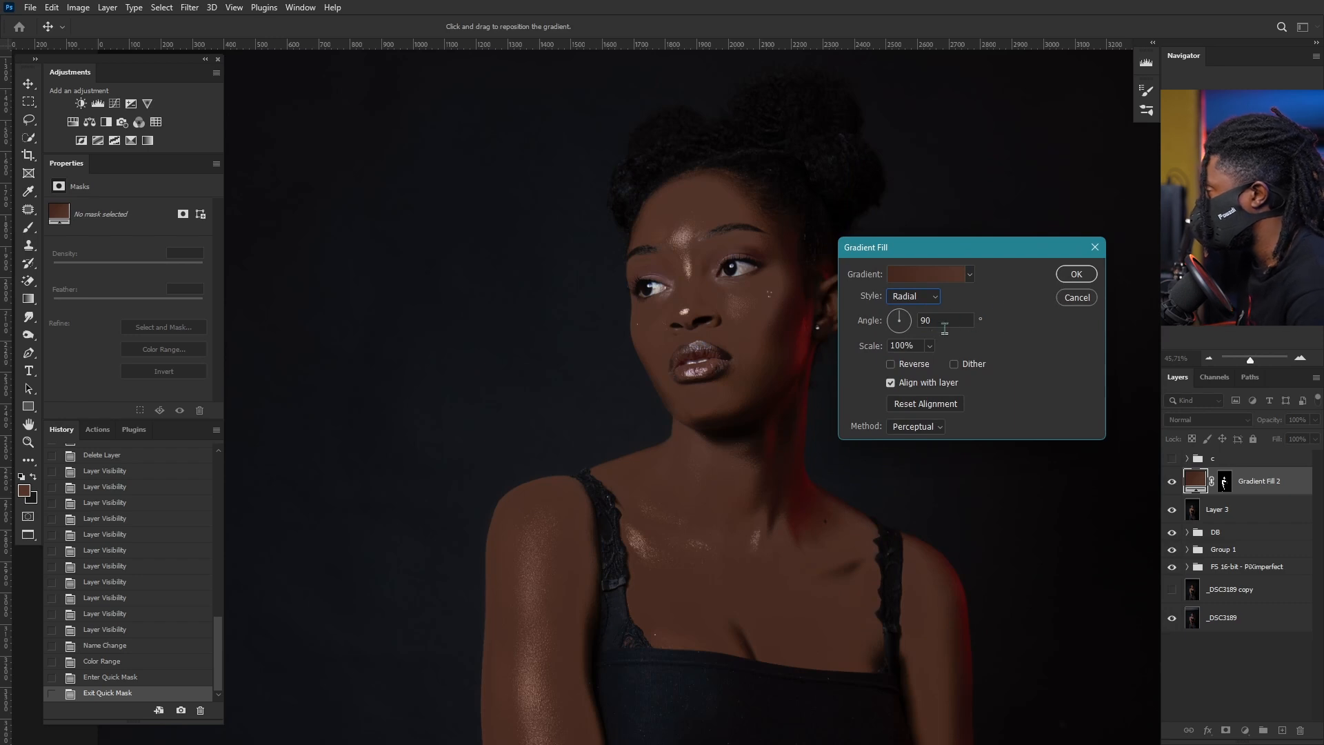
left_click(1076, 274)
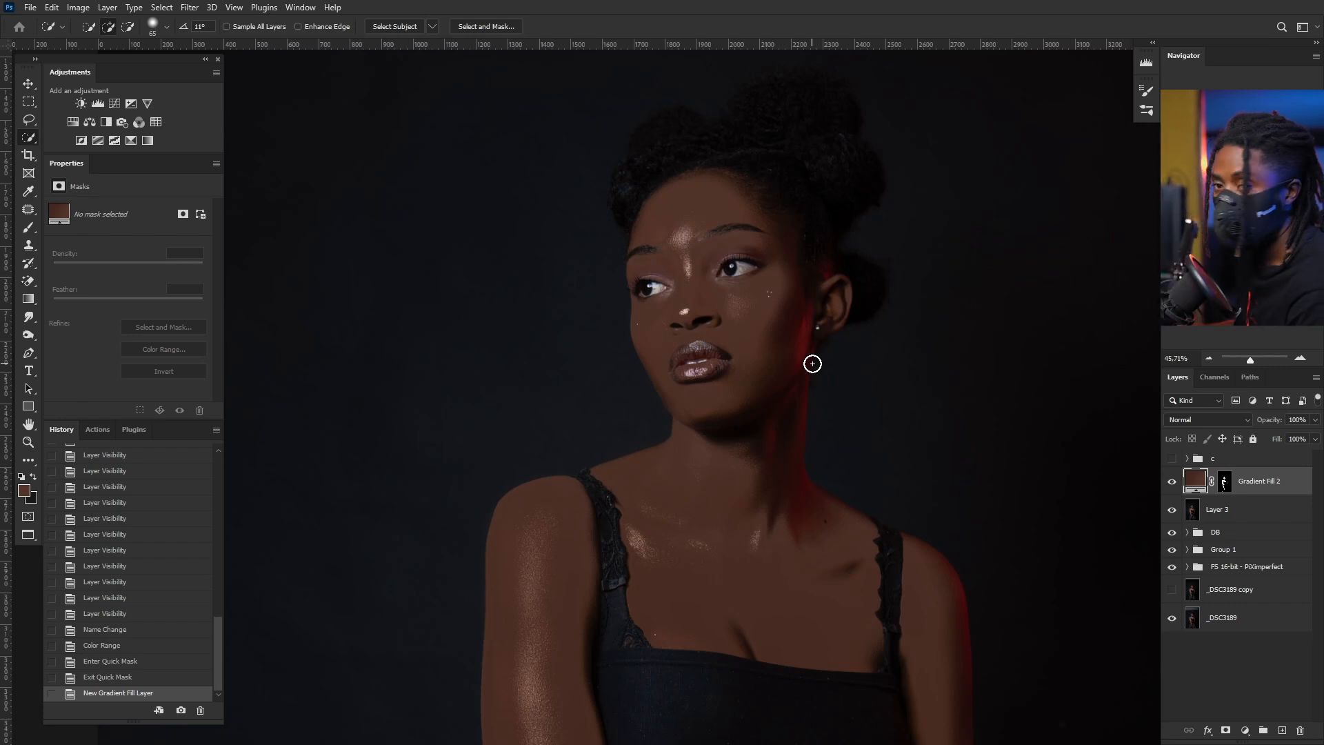
- Try the Lighten blending mode on the gradient fill layer and compare the image with the layer hidden and shown
scroll(674, 228, "down", 5)
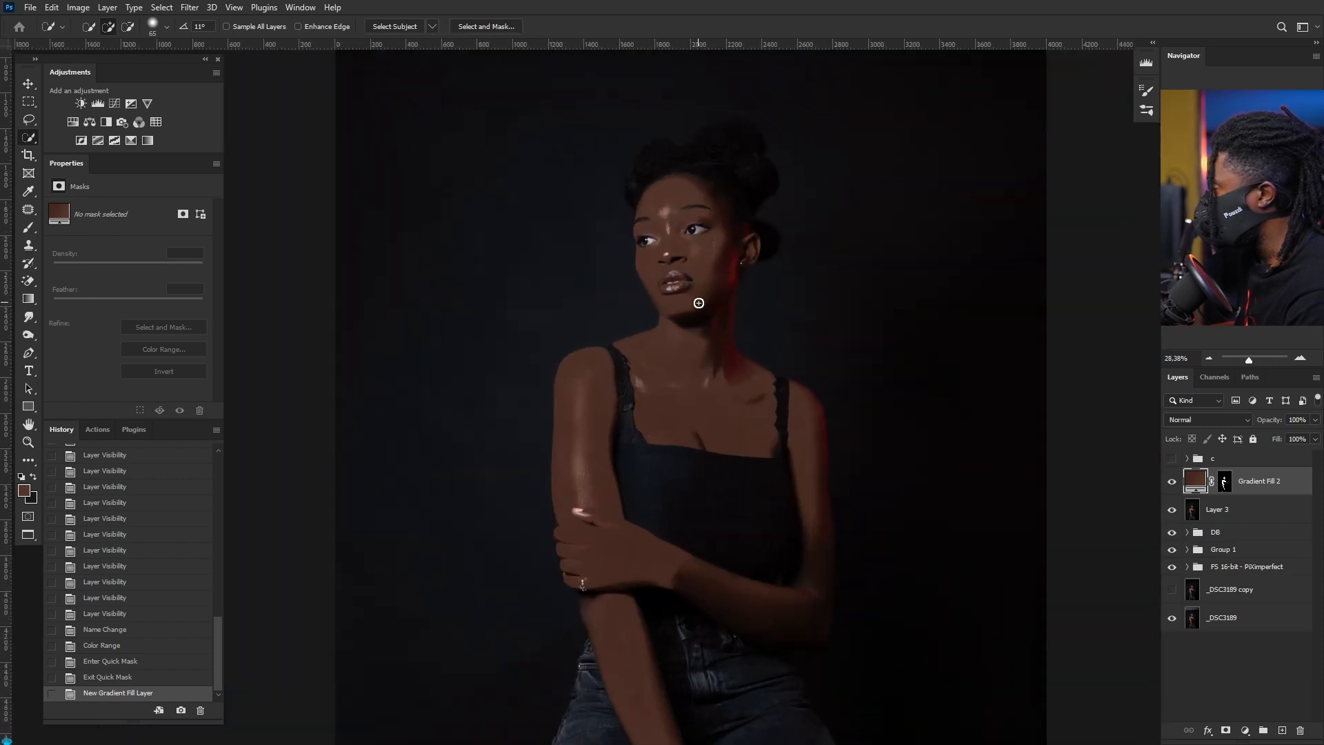
scroll(697, 408, "up", 6)
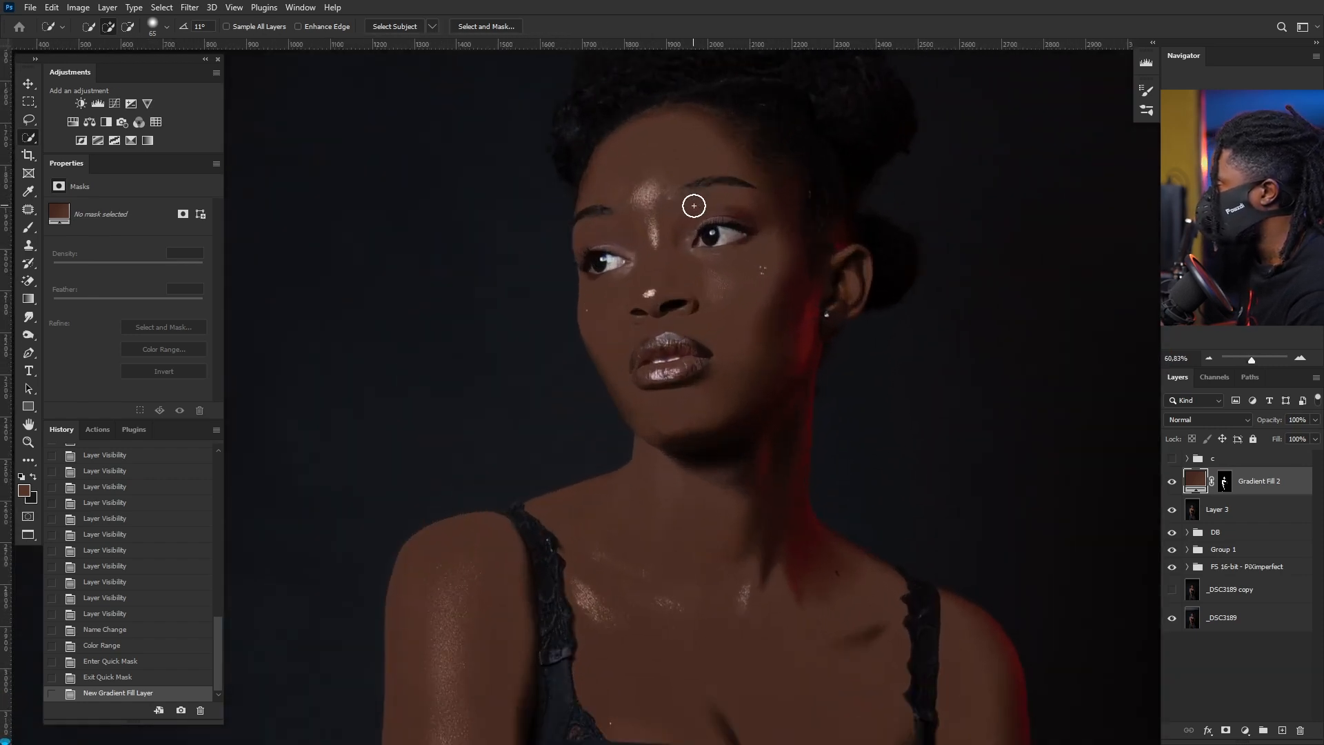
scroll(694, 206, "down", 3)
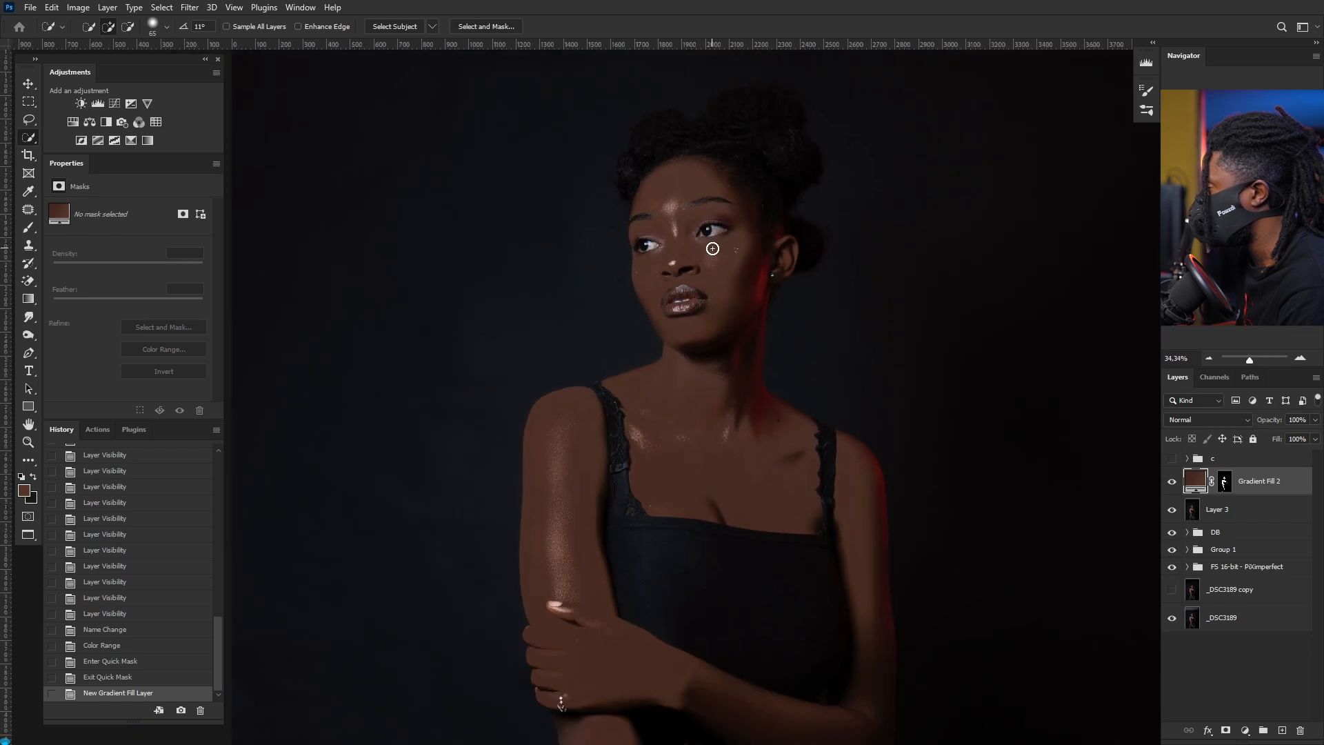
left_click(1232, 422)
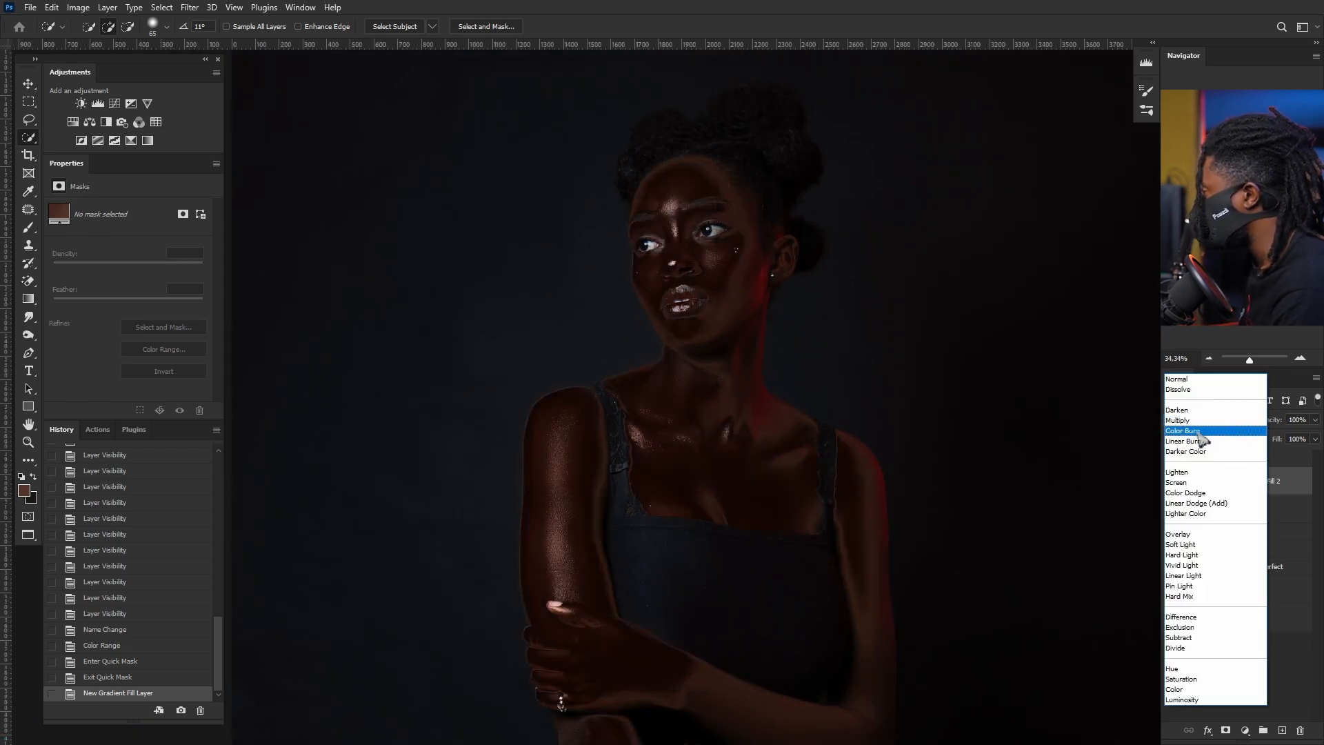
left_click(1203, 475)
left_click(1172, 481)
left_click(1172, 481)
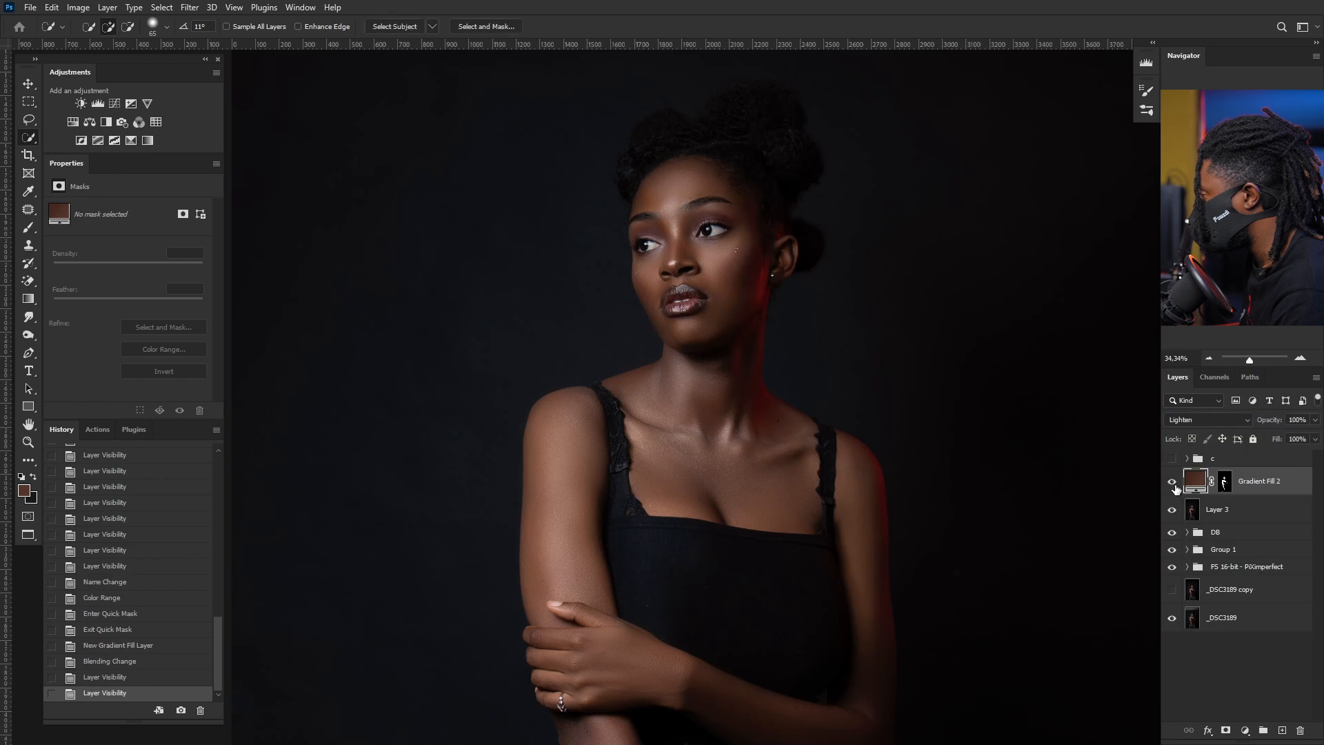
- Set the gradient fill layer's blending mode to Soft Light and inspect its effect on the skin
left_click(1231, 419)
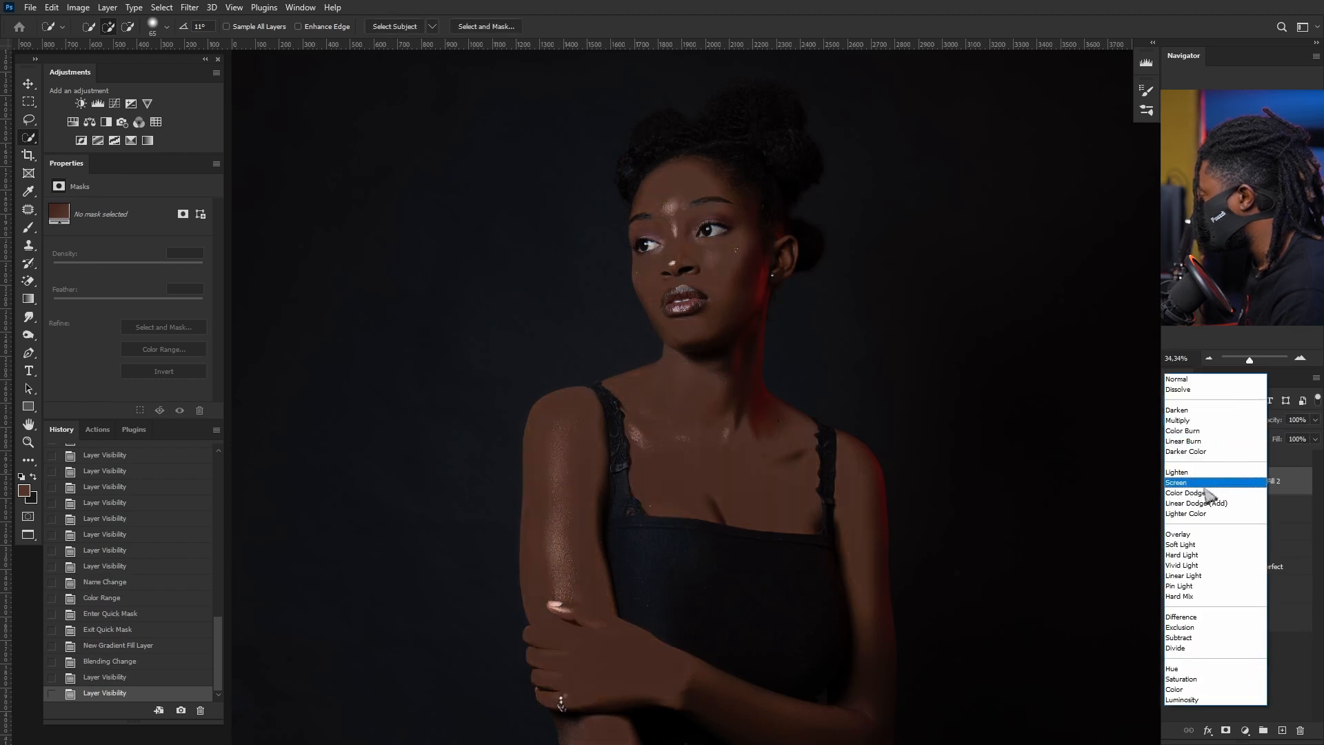
left_click(1191, 550)
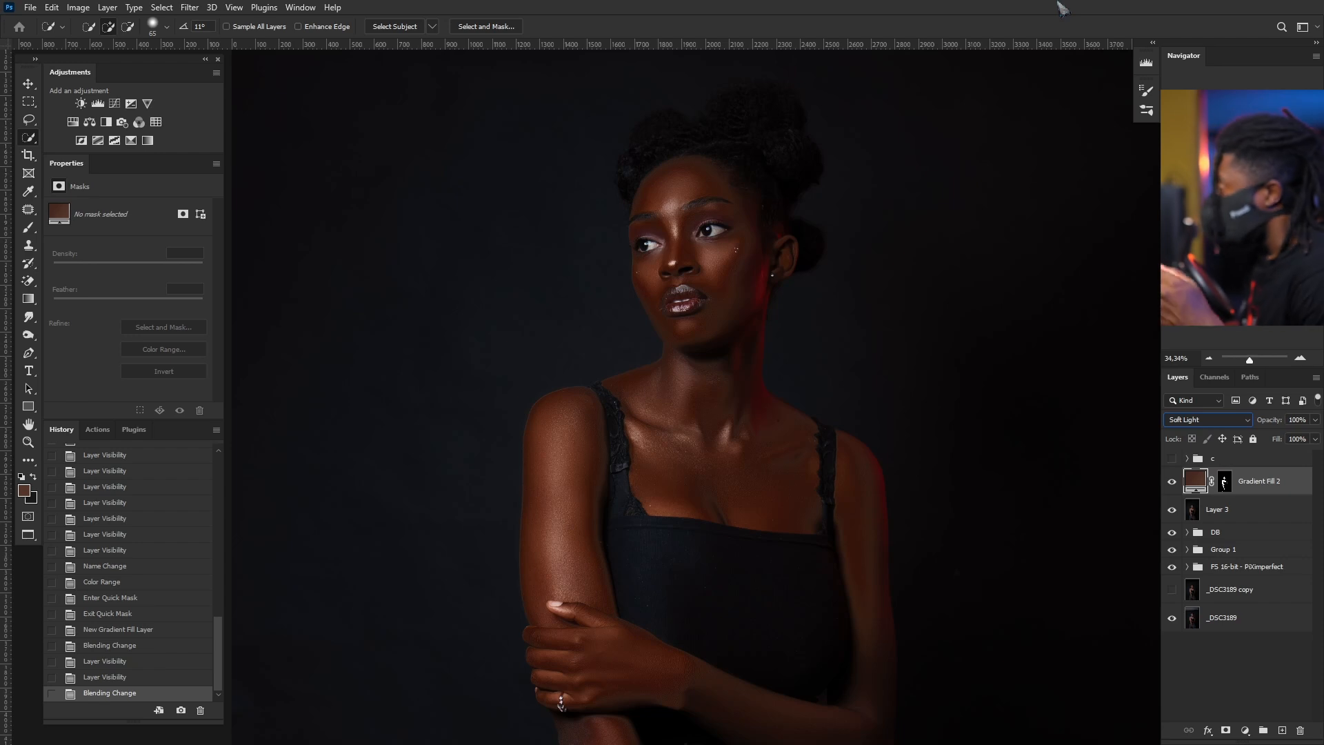
left_click(28, 84)
scroll(704, 375, "down", 5)
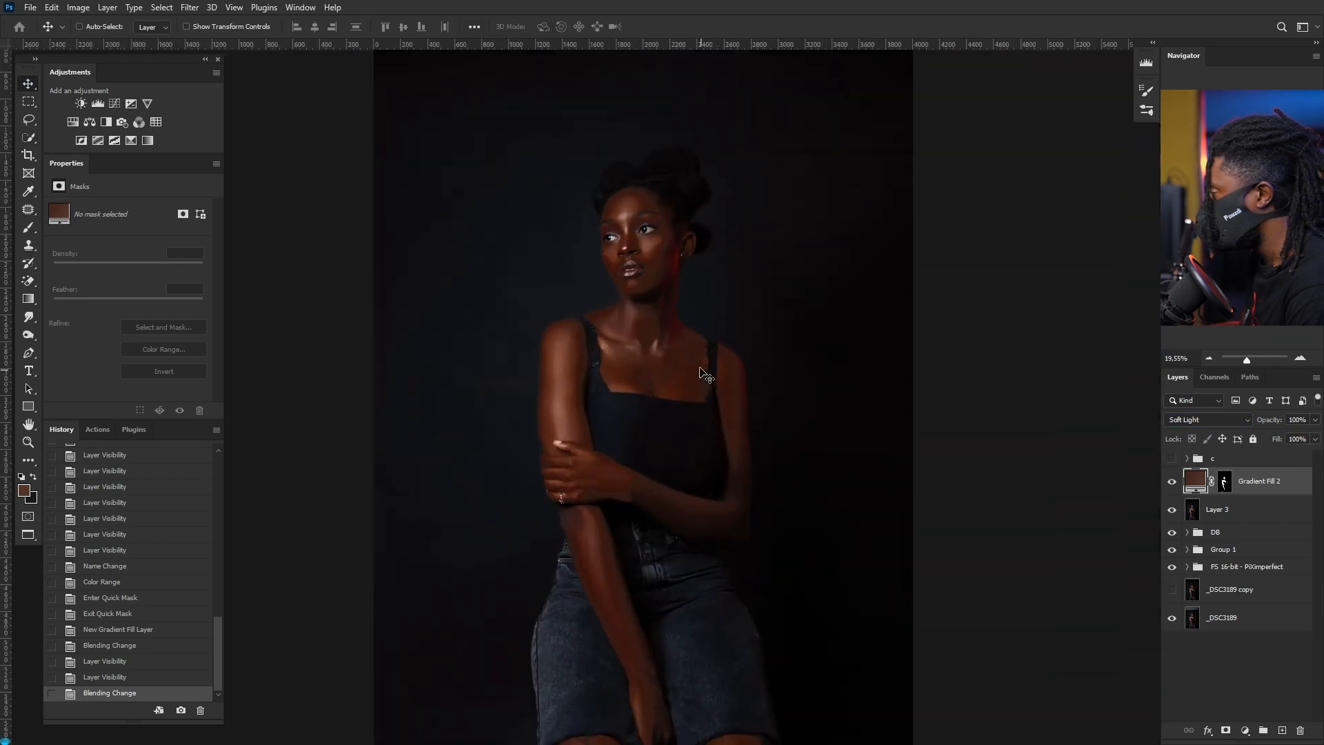
scroll(703, 374, "up", 5)
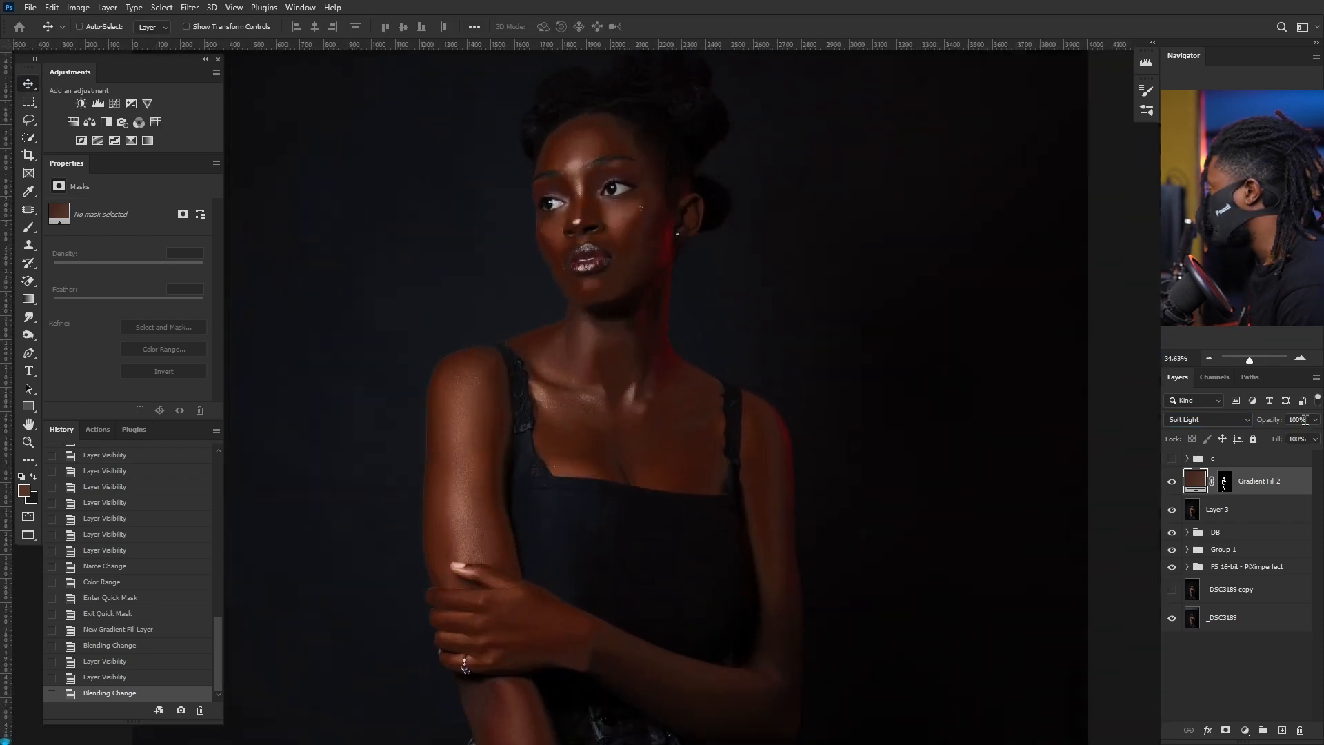
- Try an opacity of 53% on the gradient fill layer and compare the portrait with the layer hidden and shown
left_click(1314, 420)
left_click_drag(1310, 444, 1288, 451)
left_click(1172, 482)
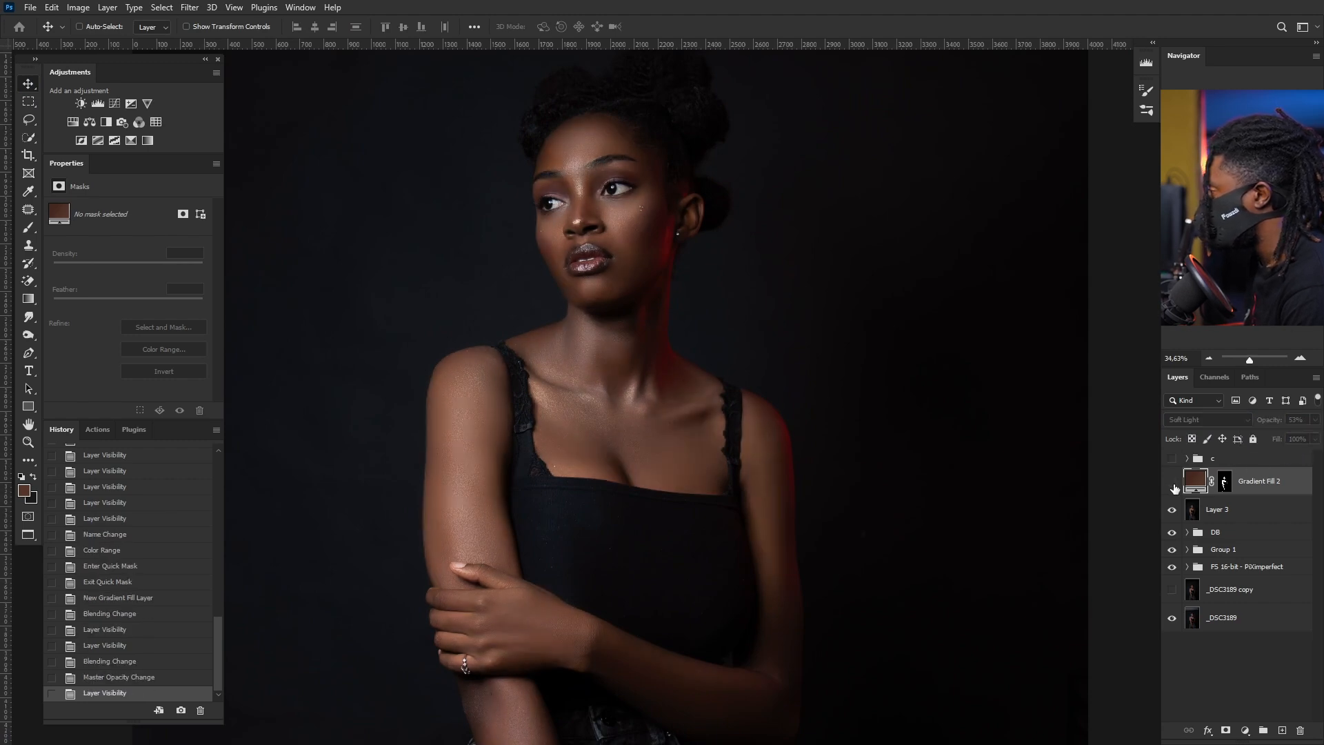
left_click(1173, 488)
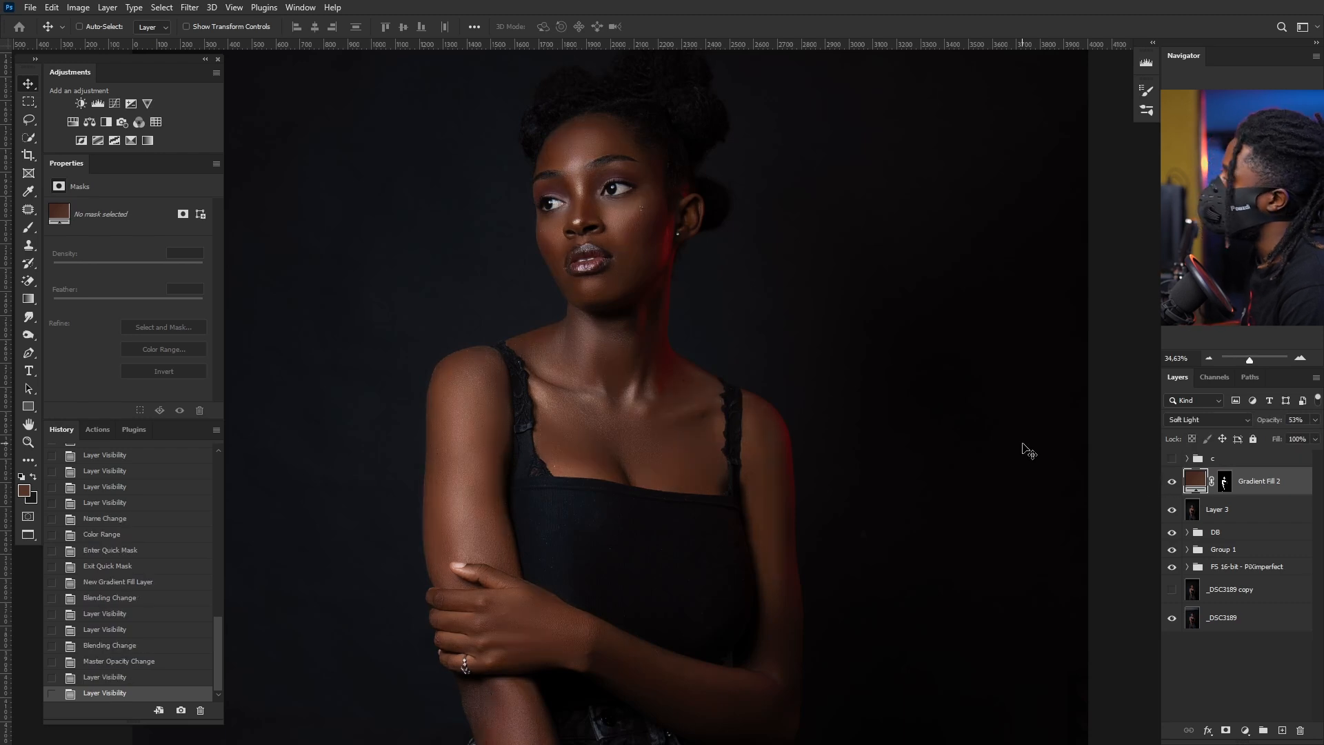
scroll(908, 364, "down", 3)
scroll(724, 376, "up", 5)
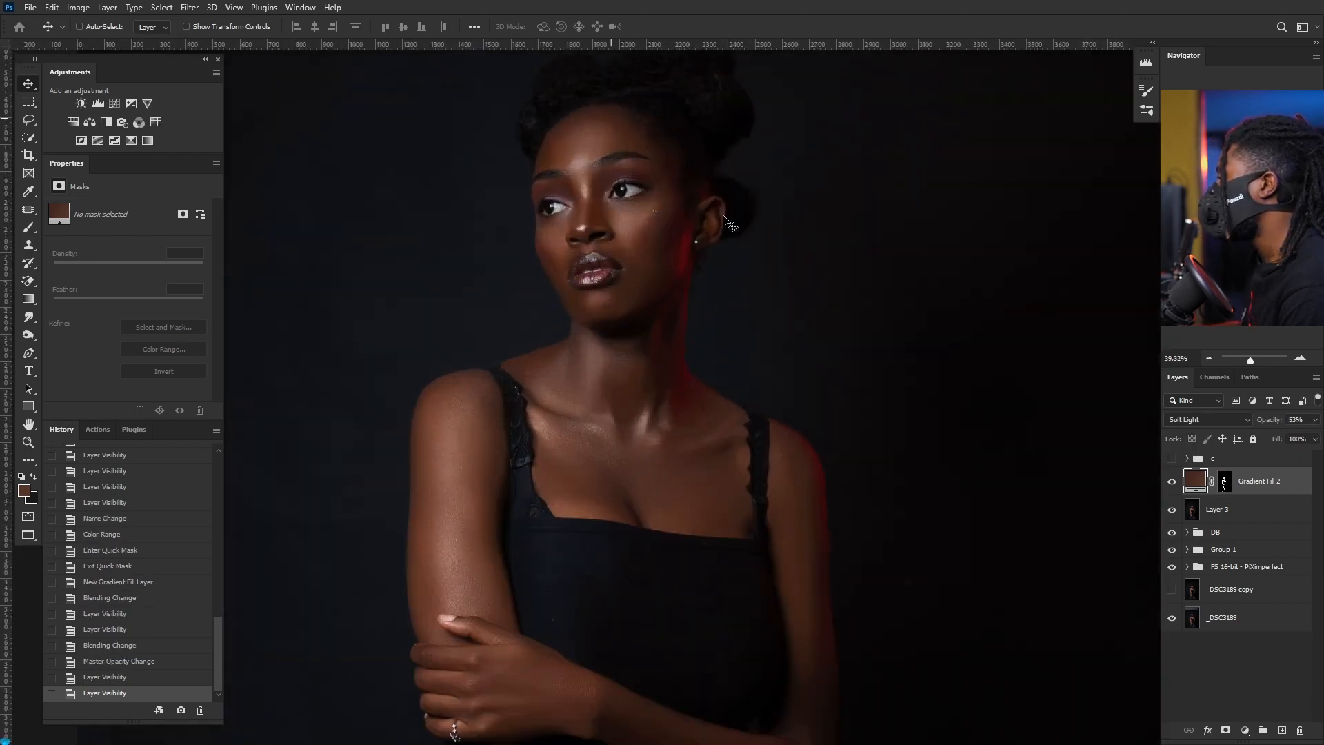
- Lower the gradient fill layer's opacity to 47% and check the skin tone with the layer hidden and shown
left_click(1315, 419)
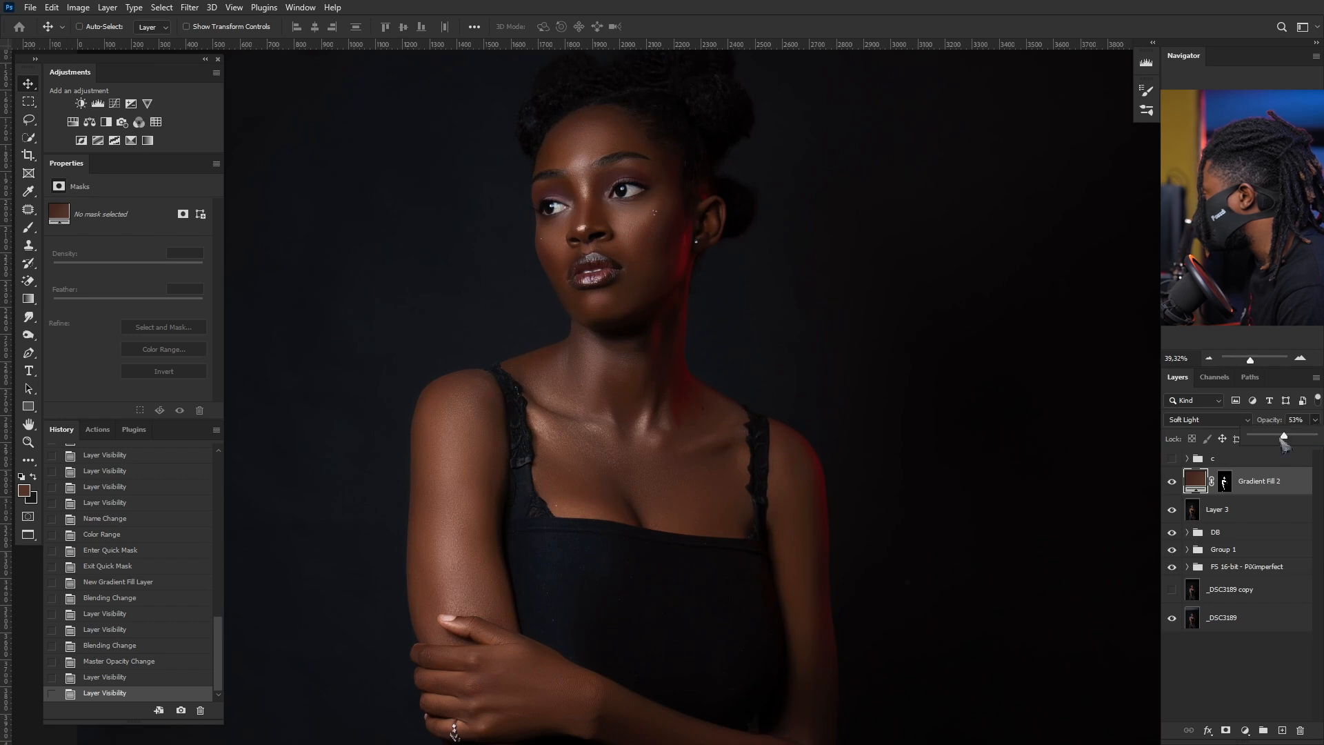
left_click_drag(1281, 442, 1281, 442)
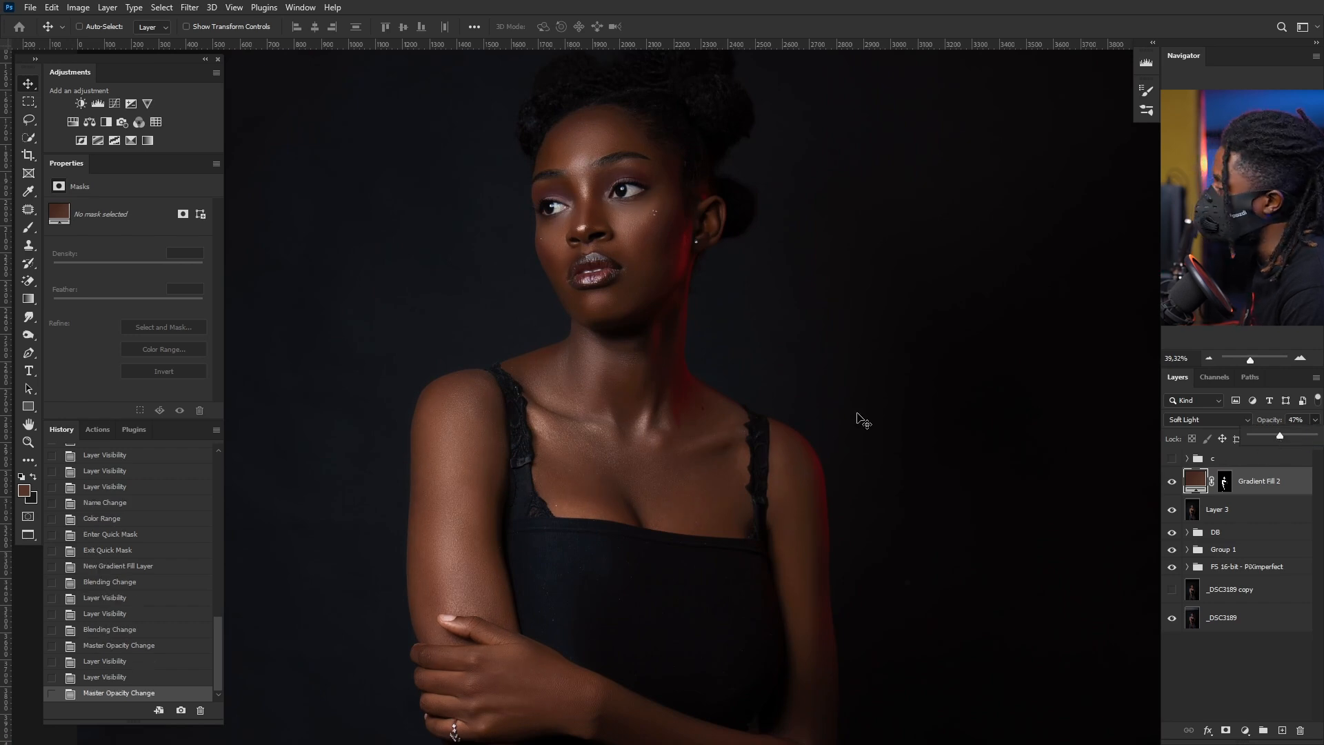
scroll(862, 419, "down", 5)
scroll(652, 347, "up", 6)
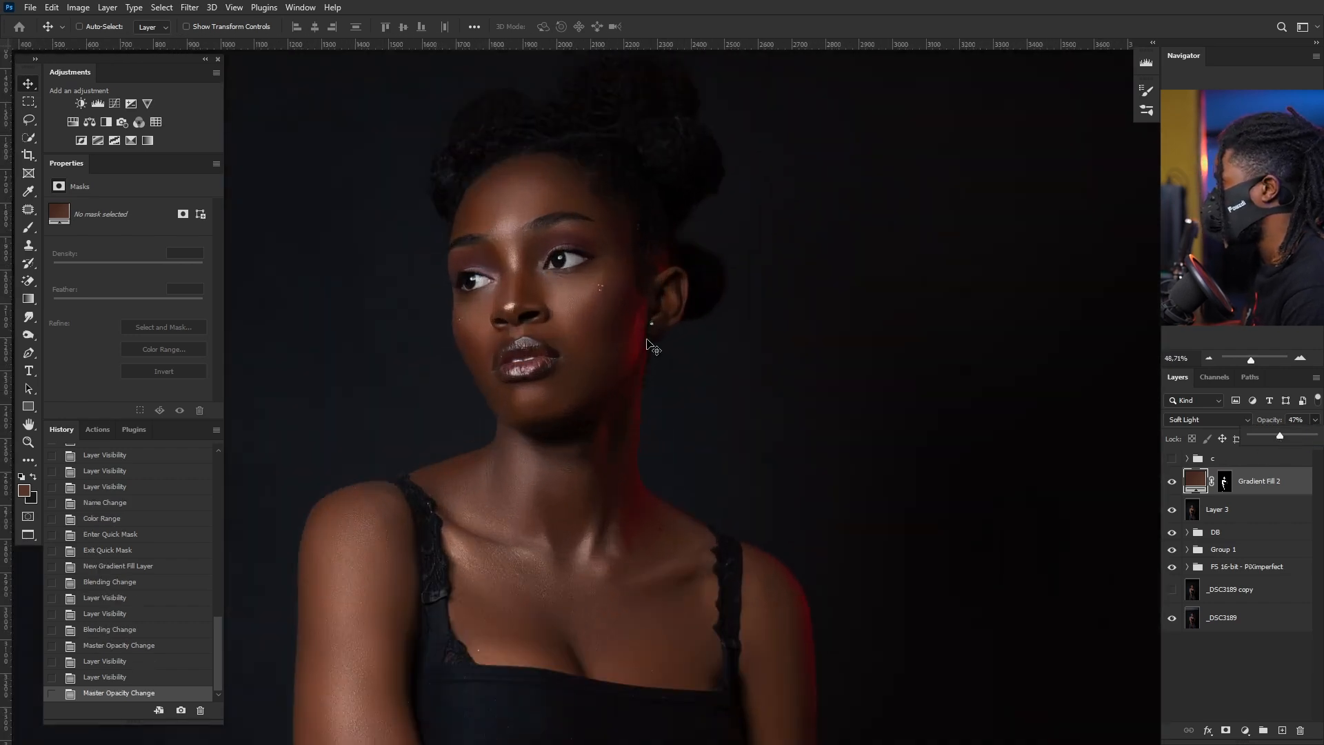
left_click(1173, 485)
left_click(1173, 487)
left_click(1173, 488)
left_click(1173, 487)
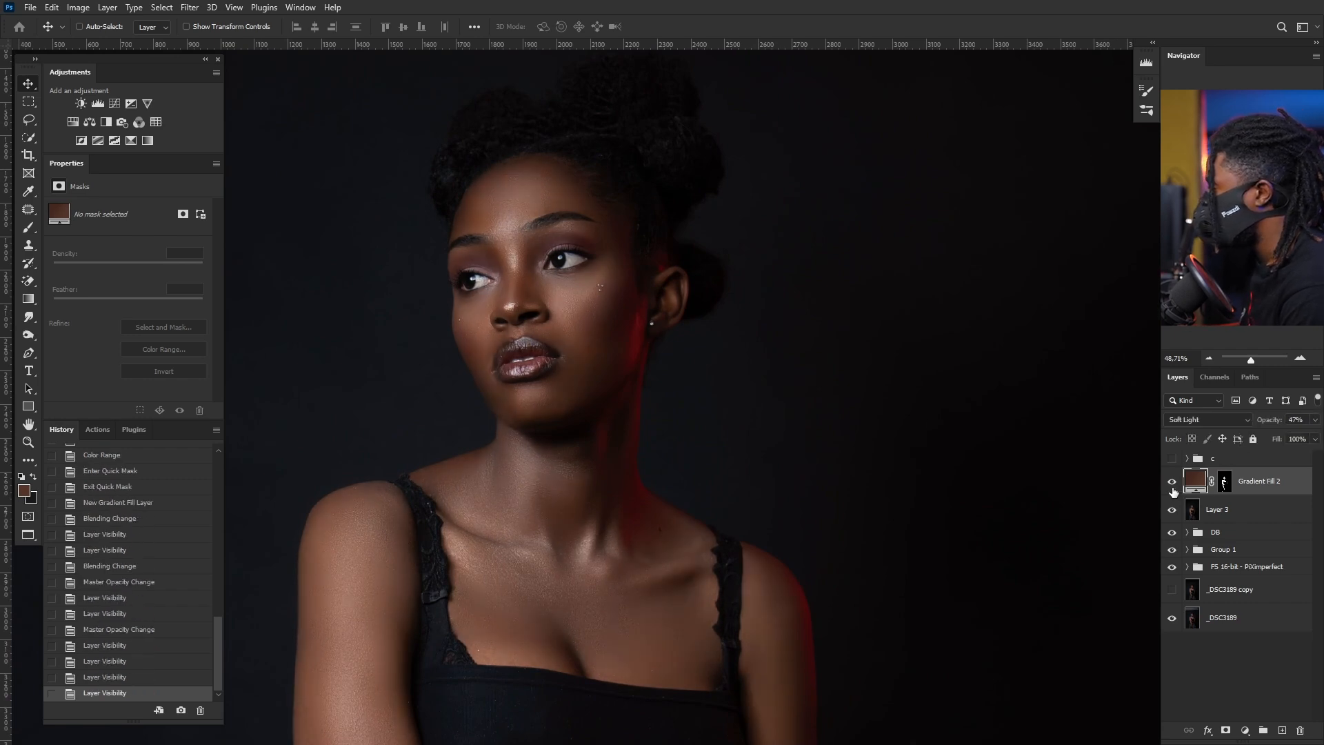
- Target the gradient fill layer's mask and choose the Soft Round brush for painting on it
left_click(1222, 486)
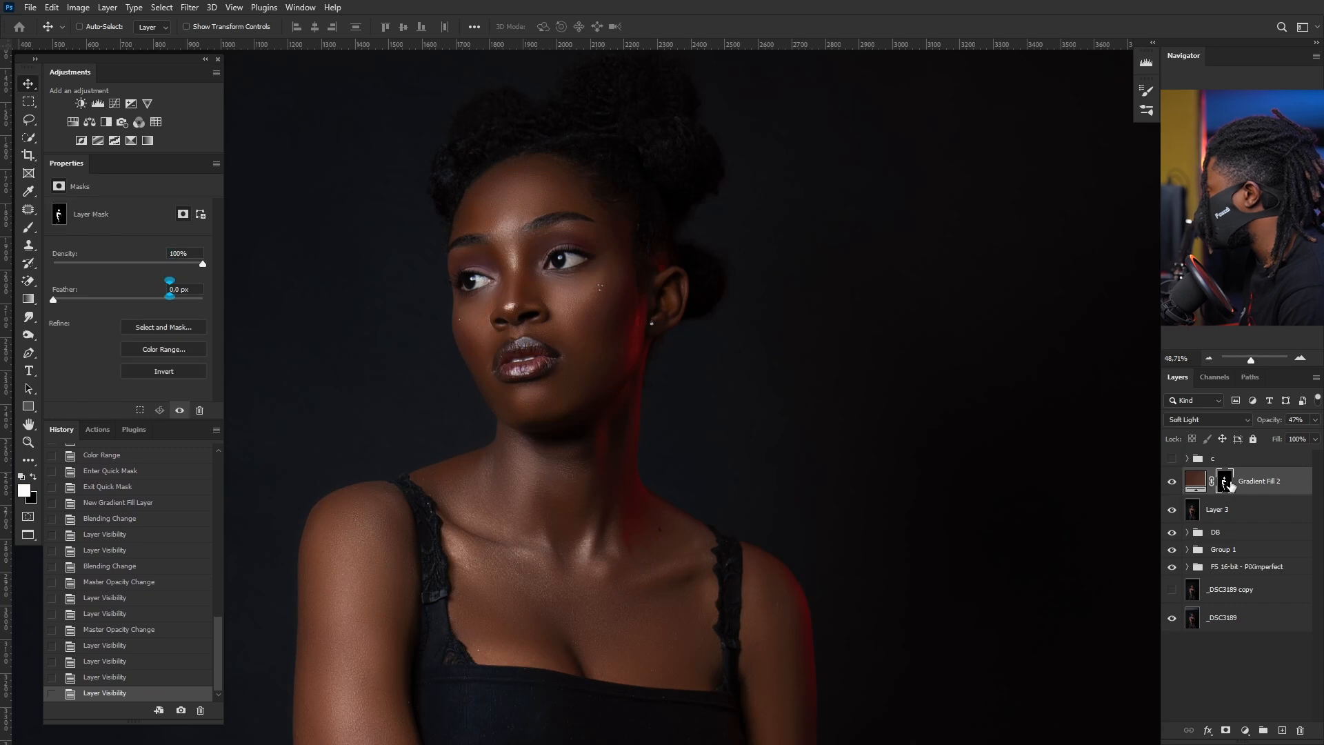
left_click(29, 228)
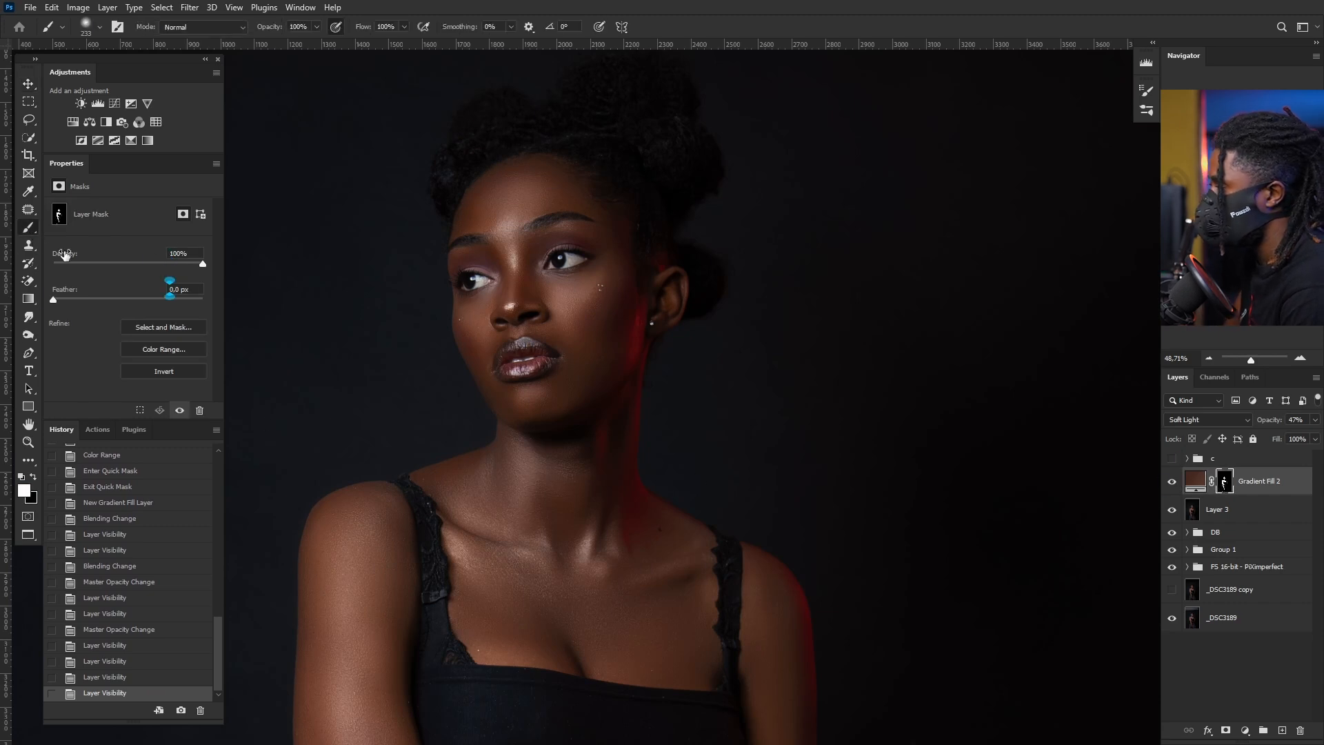
right_click(626, 236)
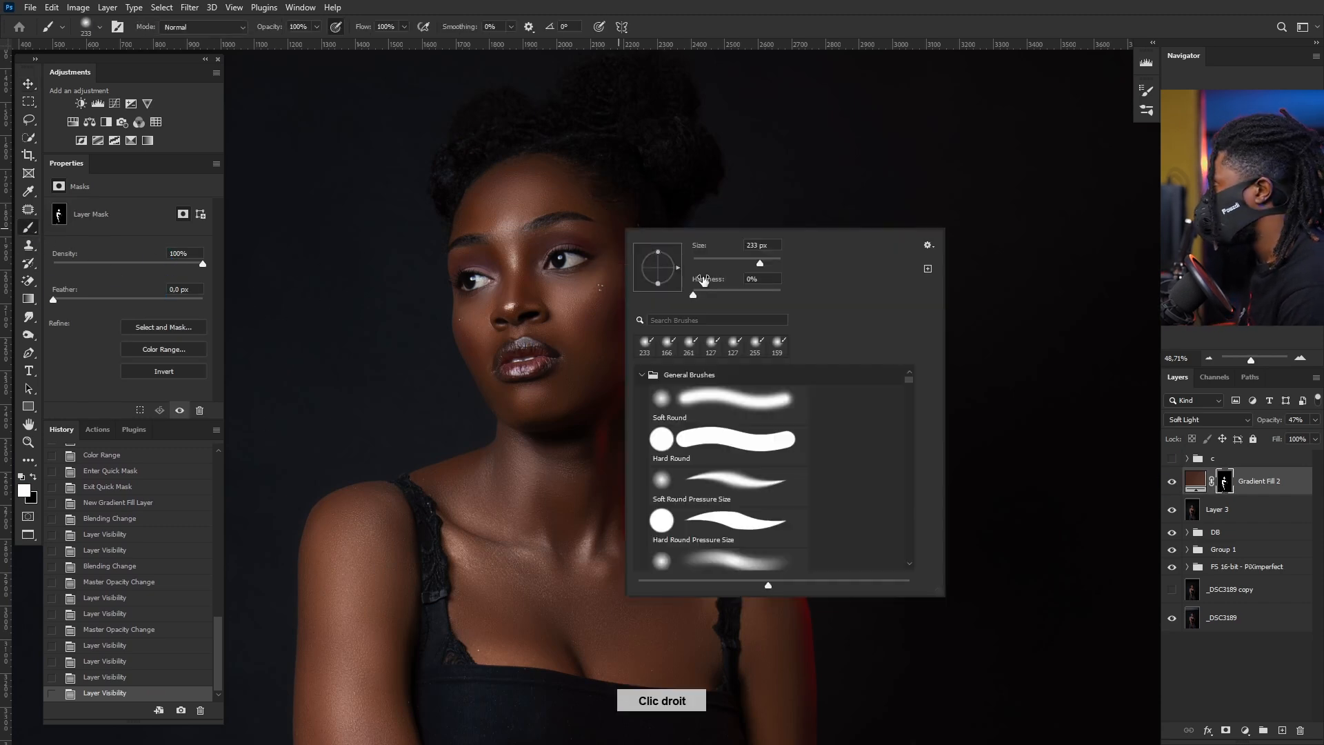
left_click(665, 407)
key("Return")
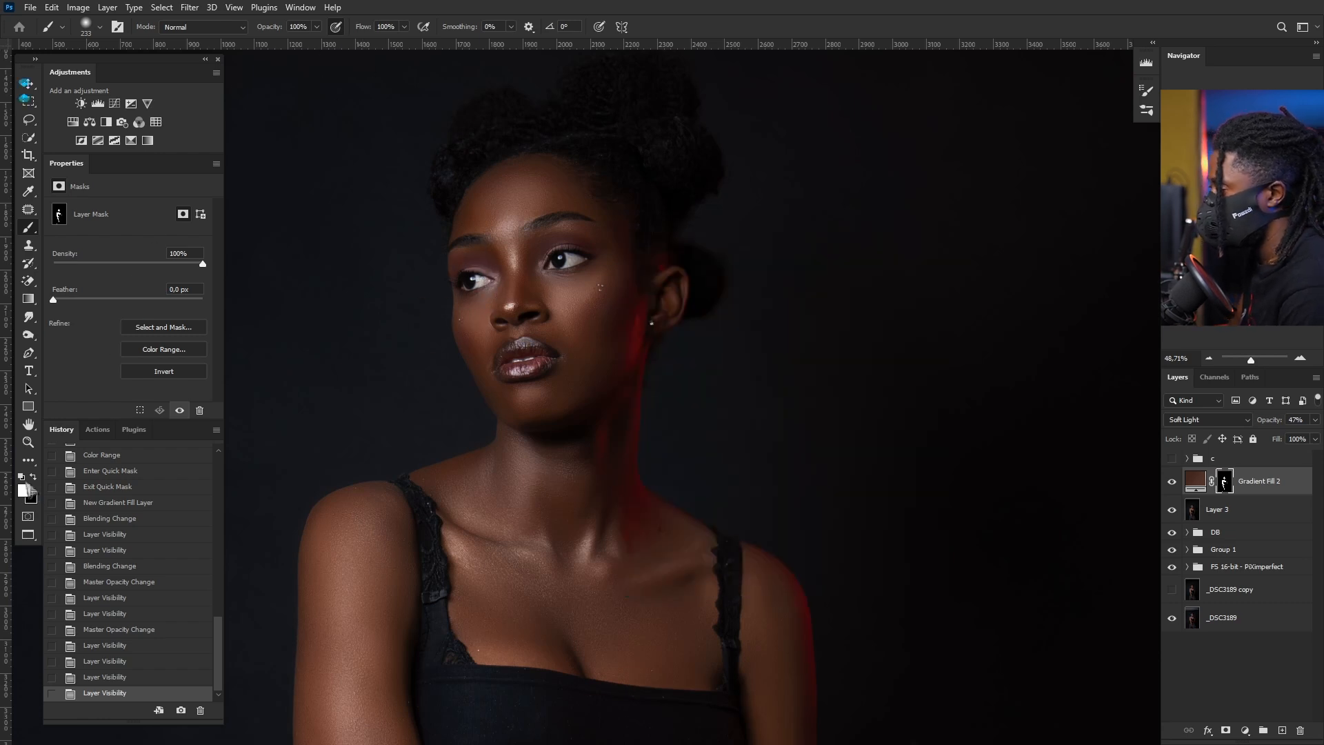
- Reduce the soft brush and paint white on the mask over the shadowed cheek, jawline and forehead
scroll(589, 279, "up", 6)
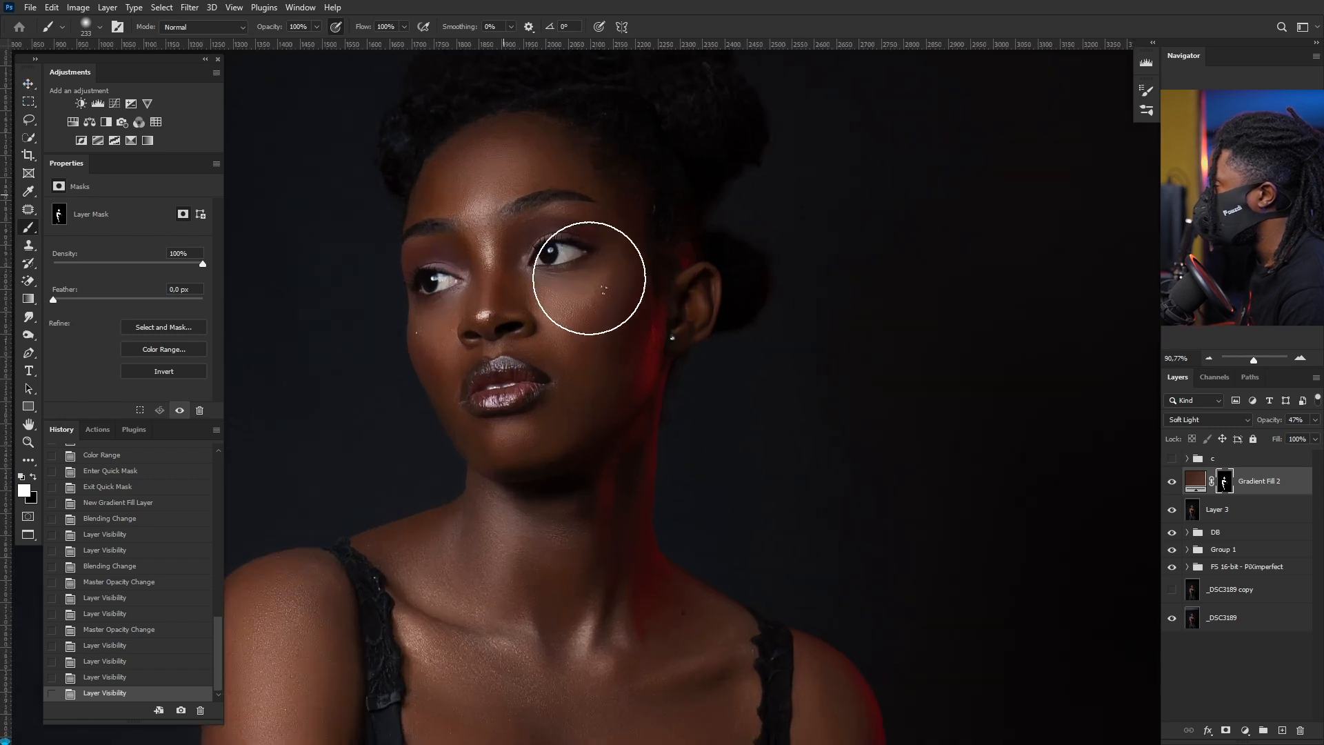
right_click(647, 360, "alt")
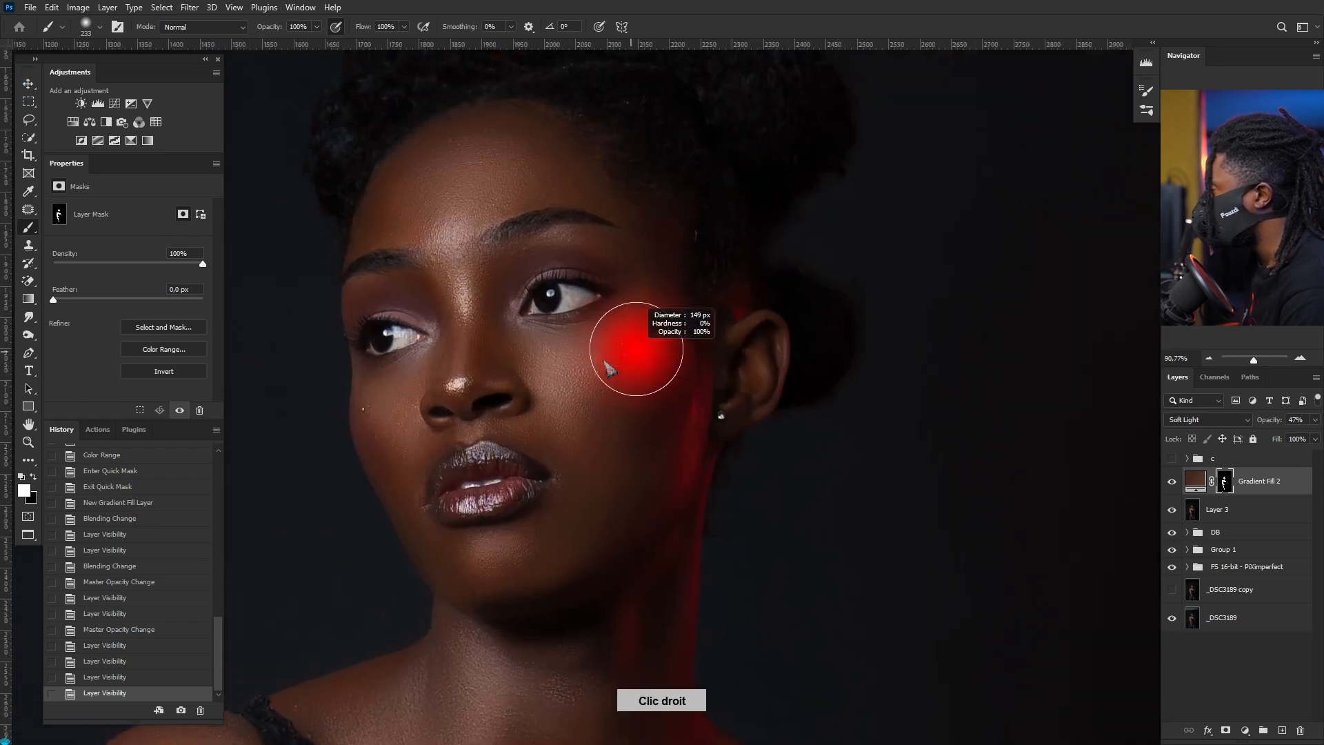
mouse_move(662, 337)
left_mouse_down()
mouse_move(630, 450)
mouse_move(646, 410)
mouse_move(641, 445)
left_mouse_up()
left_click_drag(680, 379, 595, 550)
left_click_drag(656, 412, 656, 470)
mouse_move(655, 238)
left_mouse_down()
mouse_move(567, 172)
mouse_move(415, 201)
mouse_move(418, 226)
left_mouse_up()
- Shrink the brush to about 71 px and paint white on the mask over both upper eyelids
right_click(531, 172, "alt")
right_click(418, 226, "alt")
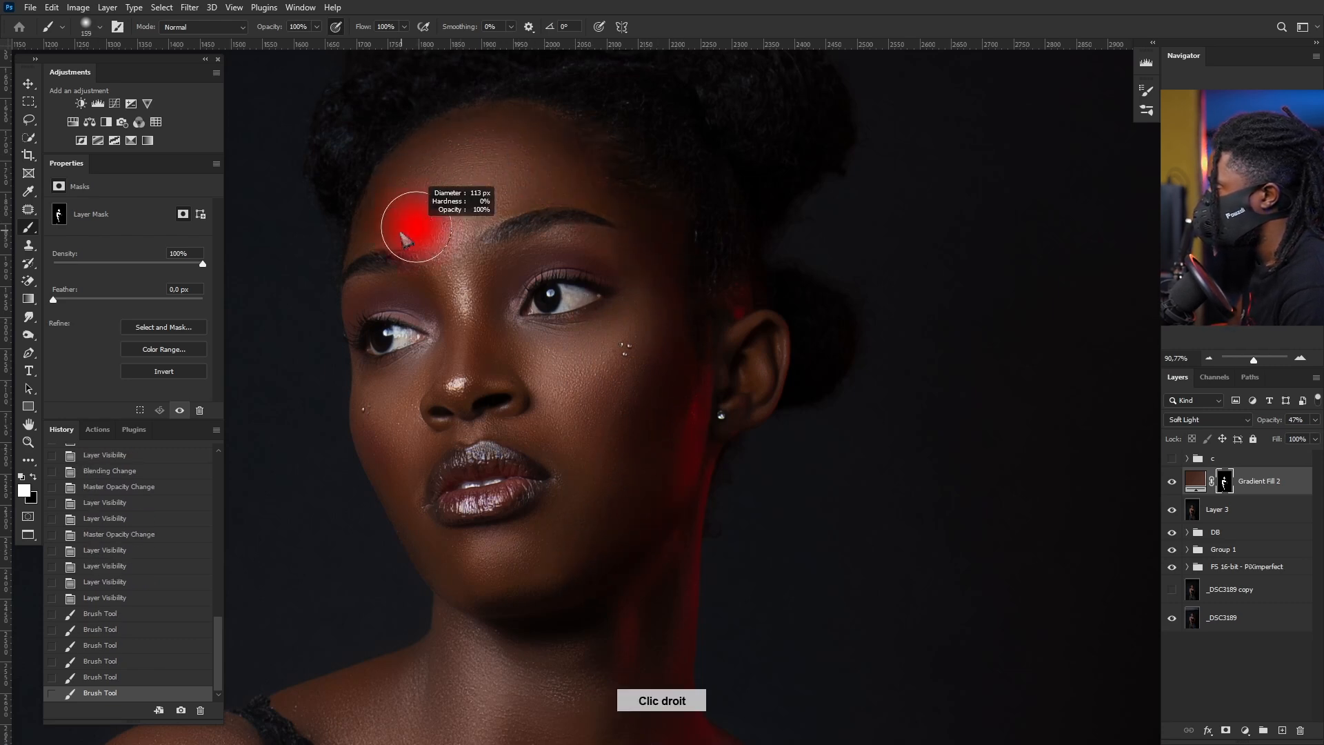
left_click_drag(573, 247, 517, 267)
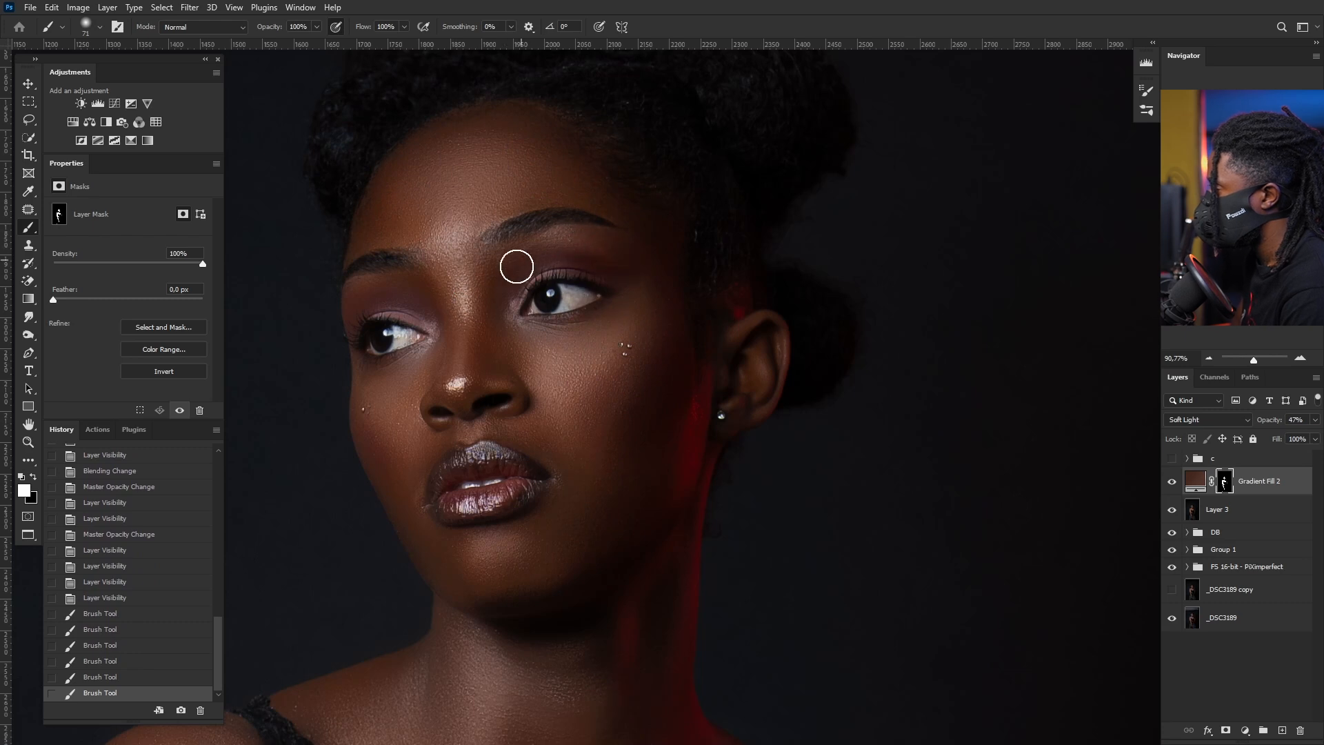
left_click_drag(398, 287, 381, 289)
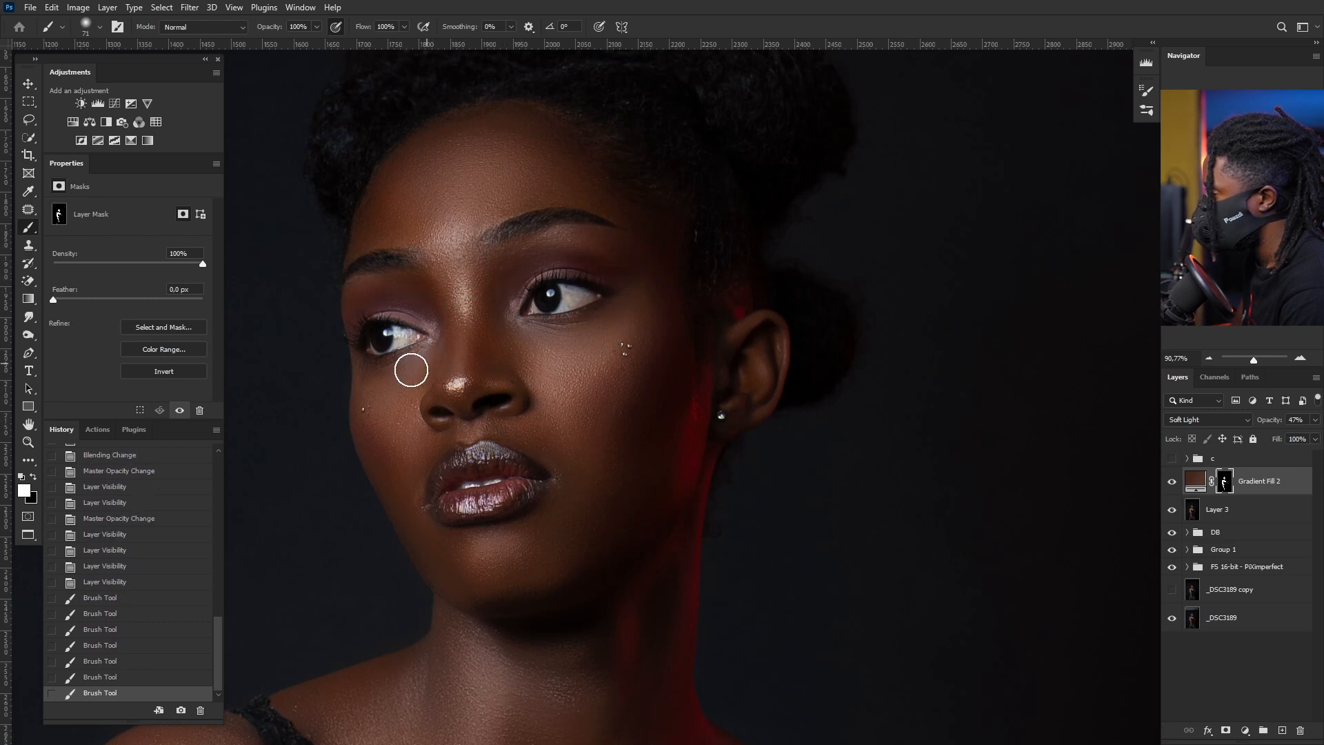
- Paint white on the mask over the jaw, the areas beside the nose and mouth, and the chin, resizing the brush to fit
mouse_move(406, 483)
left_mouse_down()
mouse_move(422, 542)
mouse_move(460, 588)
left_mouse_up()
right_click(423, 493, "alt")
left_click_drag(525, 418, 573, 450)
right_click(555, 431, "alt")
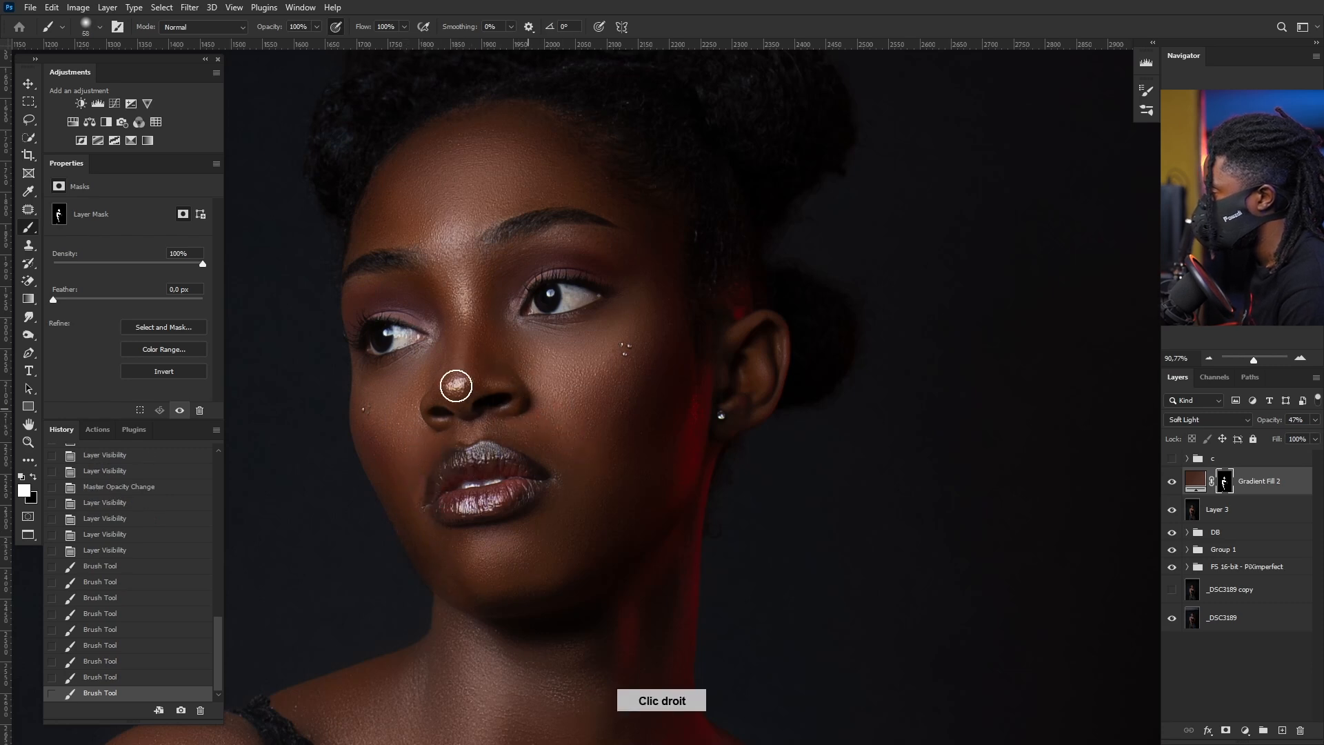
mouse_move(524, 382)
left_mouse_down()
mouse_move(565, 460)
mouse_move(502, 550)
left_mouse_up()
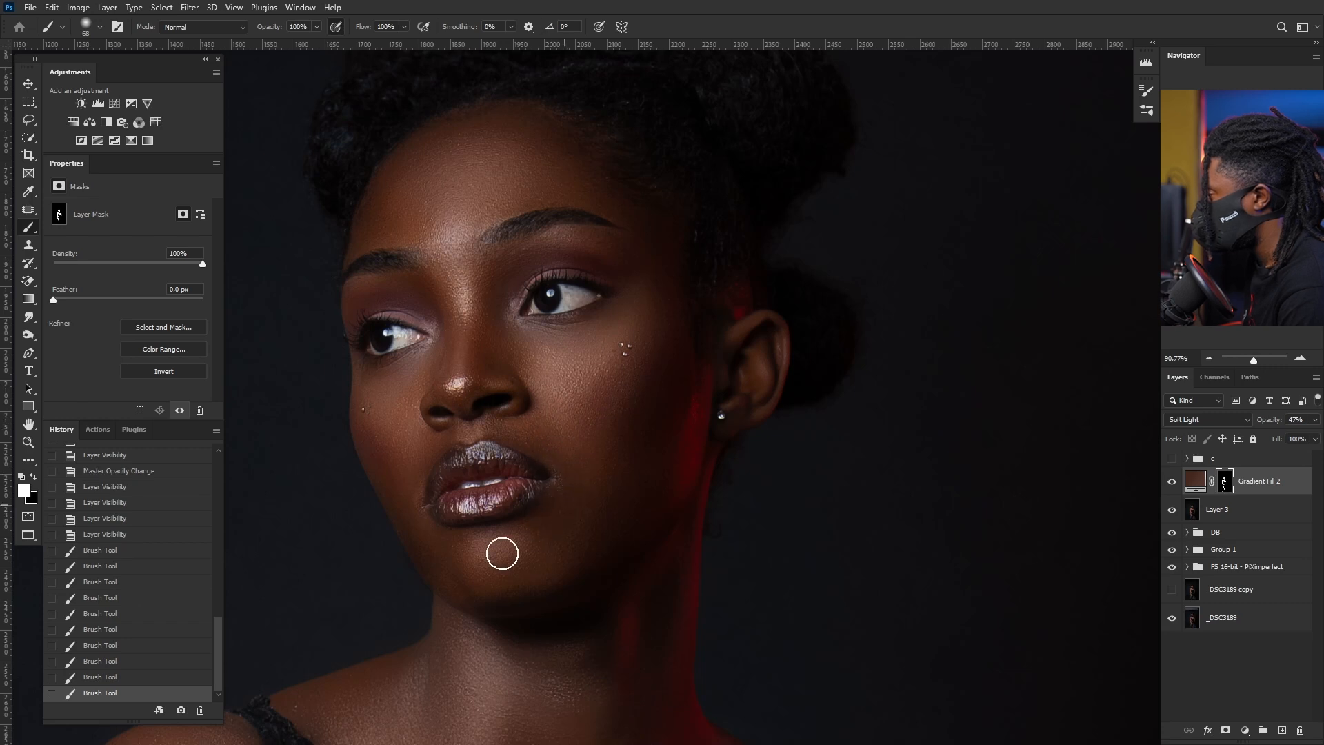
right_click(523, 573, "alt")
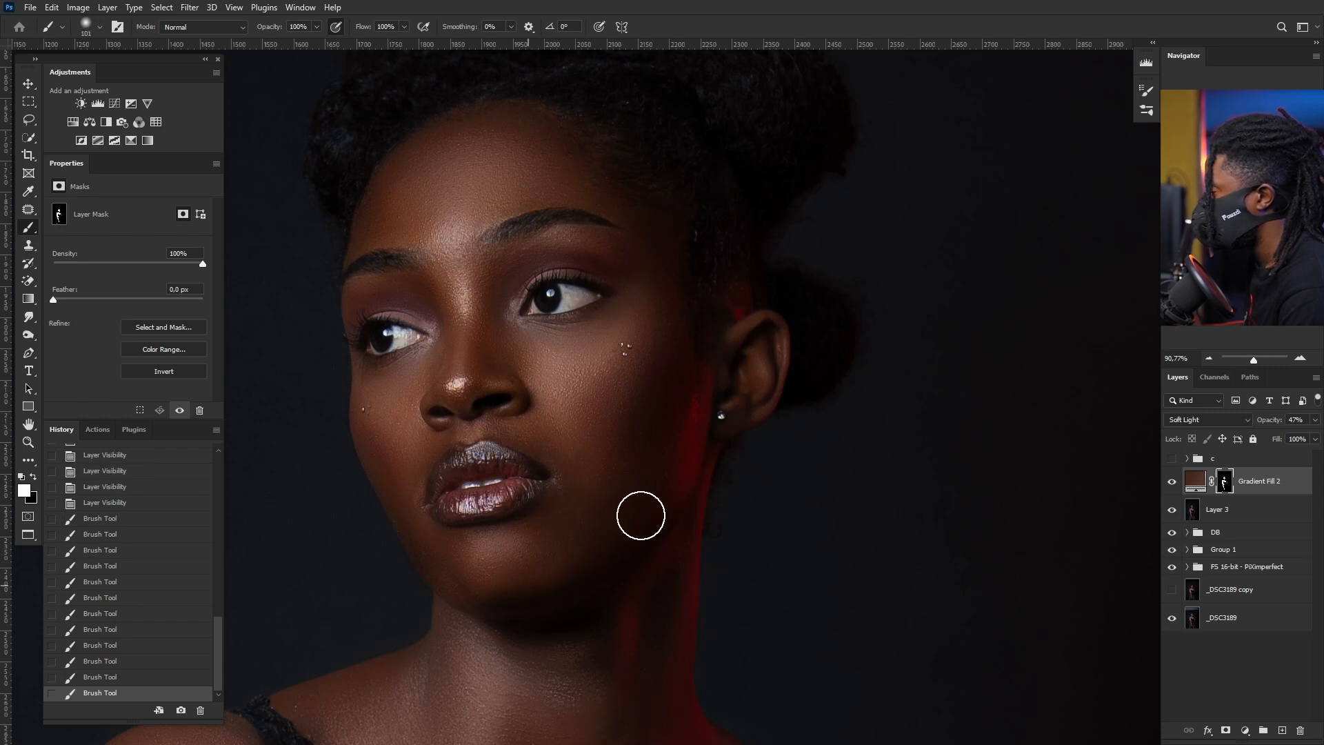
scroll(639, 515, "down", 5)
scroll(636, 388, "up", 4)
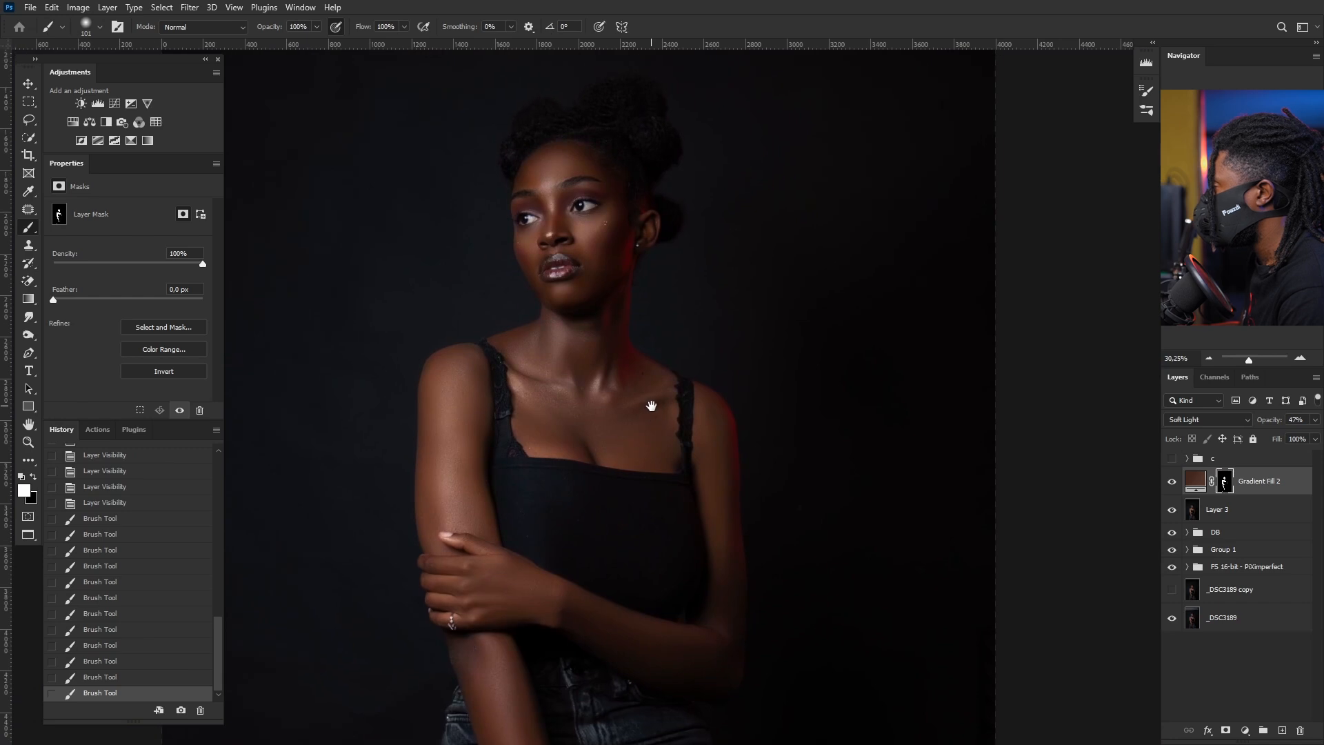
- Enlarge the soft brush to about 261 px and paint white on the mask over the chest, folded forearm and shadowed upper arm
right_click(578, 350, "alt")
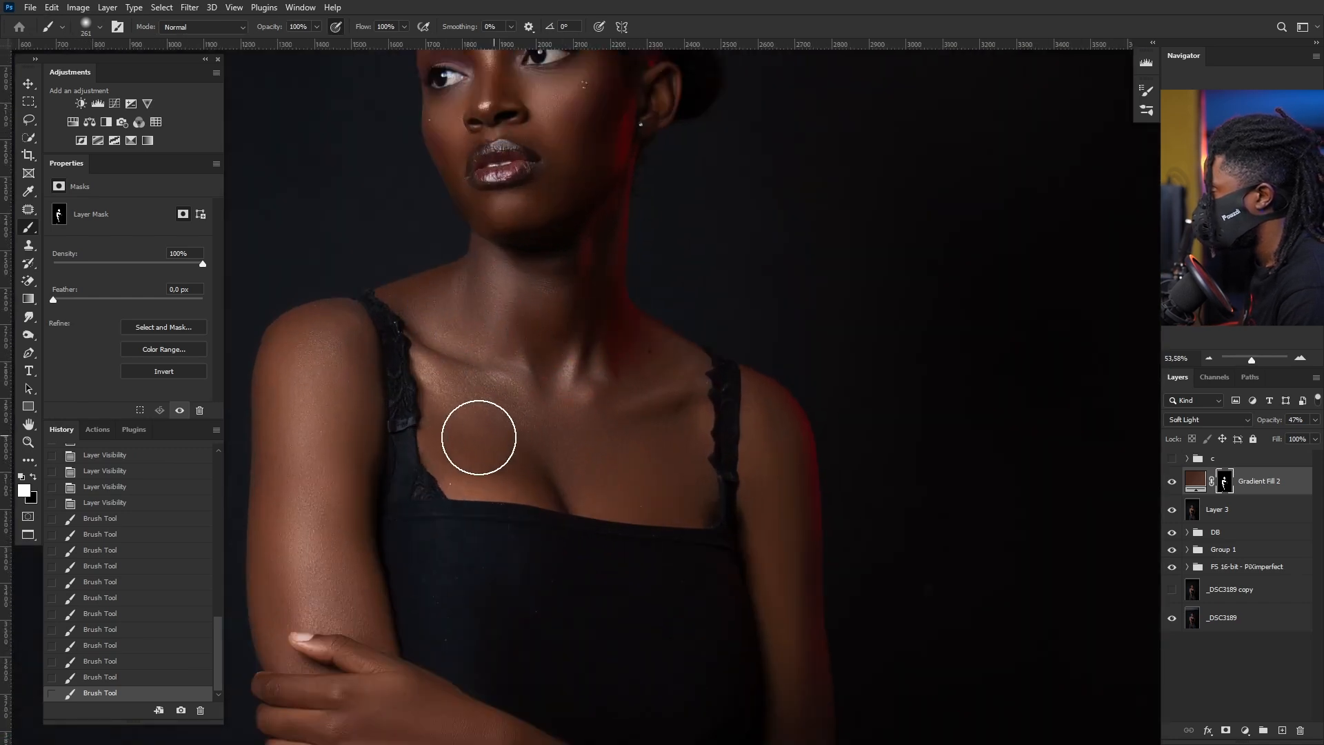
left_click_drag(629, 436, 545, 414)
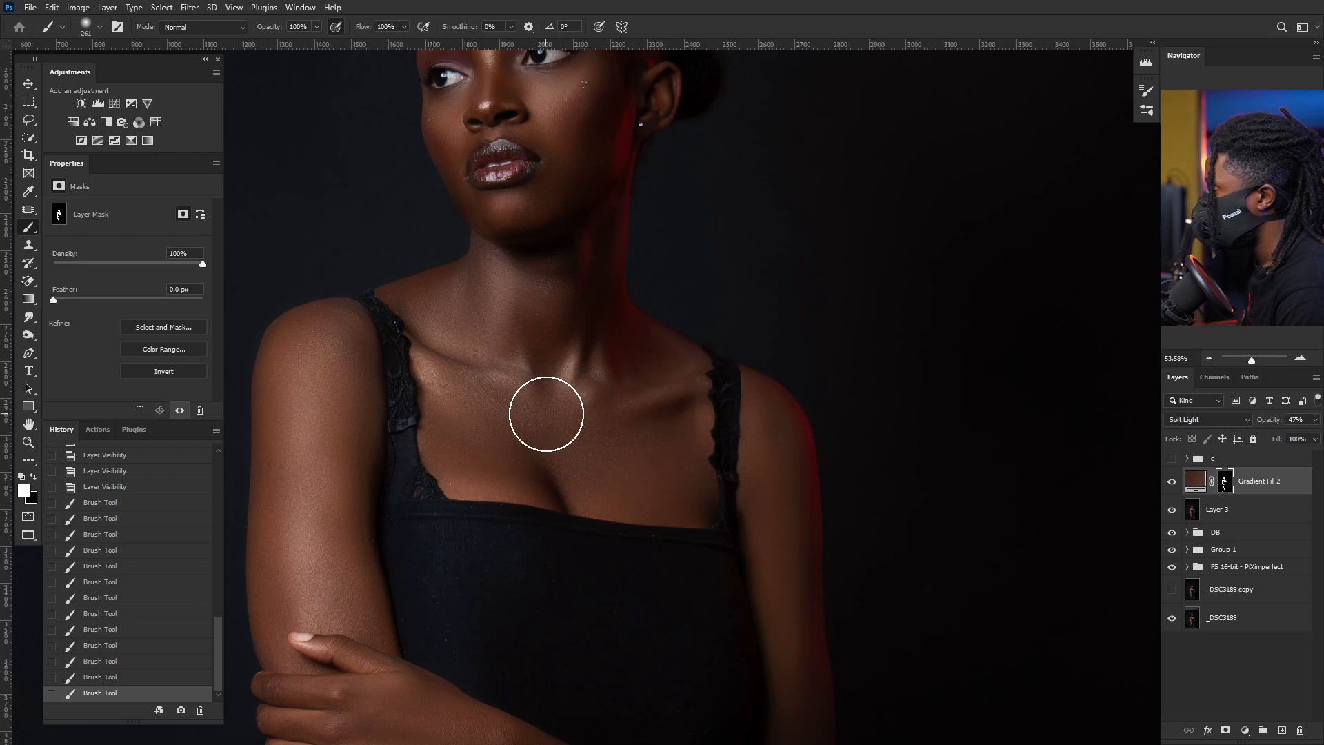
scroll(550, 399, "down", 2)
scroll(551, 392, "up", 1)
left_click_drag(598, 459, 628, 259)
mouse_move(521, 489)
left_mouse_down()
mouse_move(725, 567)
mouse_move(617, 527)
mouse_move(542, 523)
left_mouse_up()
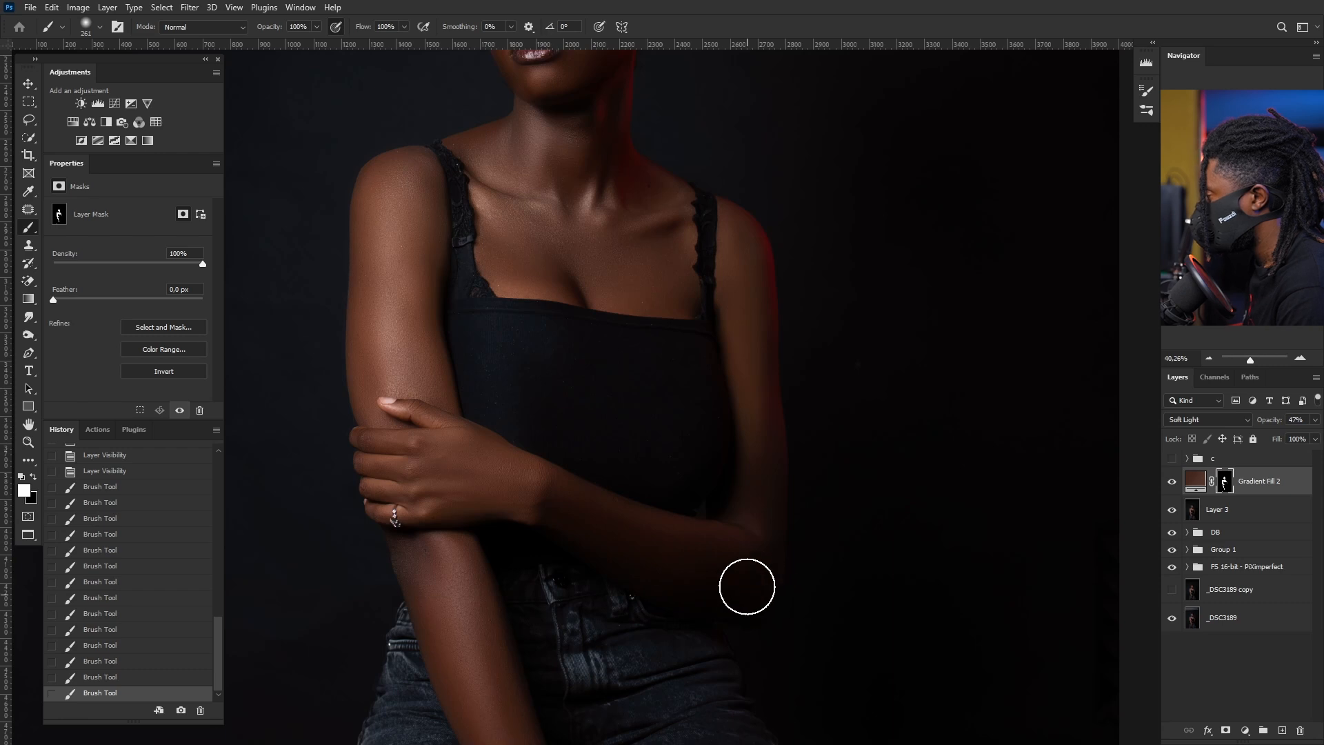
left_click_drag(738, 262, 724, 348)
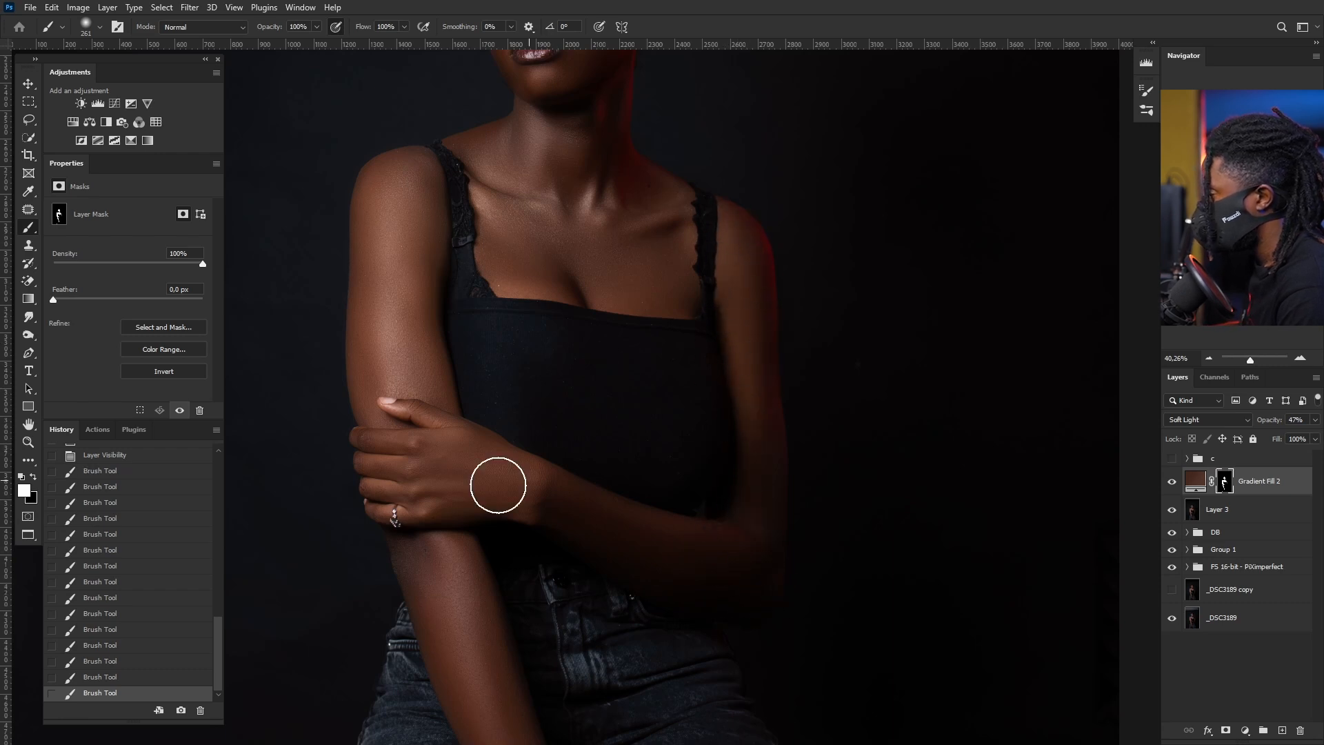
- Paint white on the mask over the lit upper arm and along the hanging forearm down to the wrist
mouse_move(402, 213)
left_mouse_down()
mouse_move(384, 435)
mouse_move(460, 628)
left_mouse_up()
left_click_drag(465, 513, 449, 307)
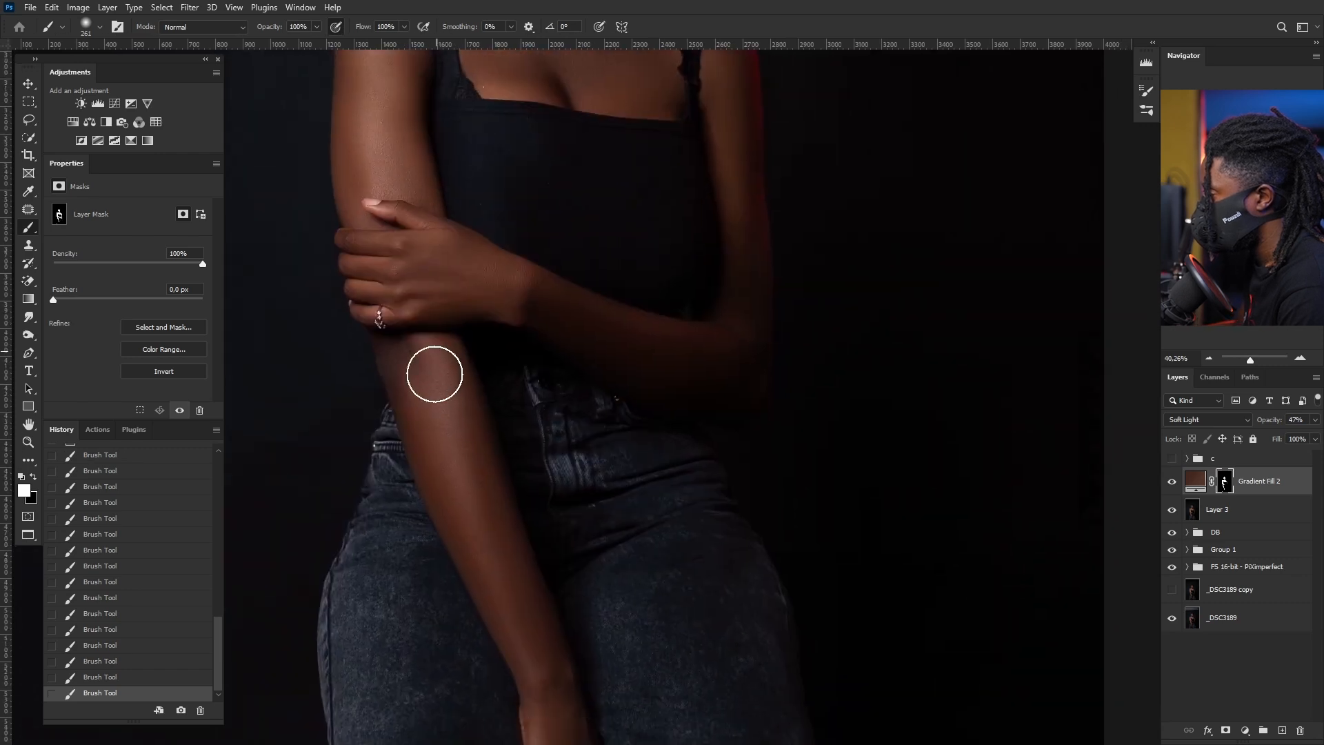
left_click_drag(545, 610, 519, 435)
mouse_move(516, 478)
left_mouse_down()
mouse_move(551, 642)
mouse_move(586, 651)
left_mouse_up()
- Fade the gradient fill out of the shadows by splitting its Underlying Layer black Blend If slider to 0 / 74
scroll(586, 647, "down", 4)
scroll(589, 614, "down", 3)
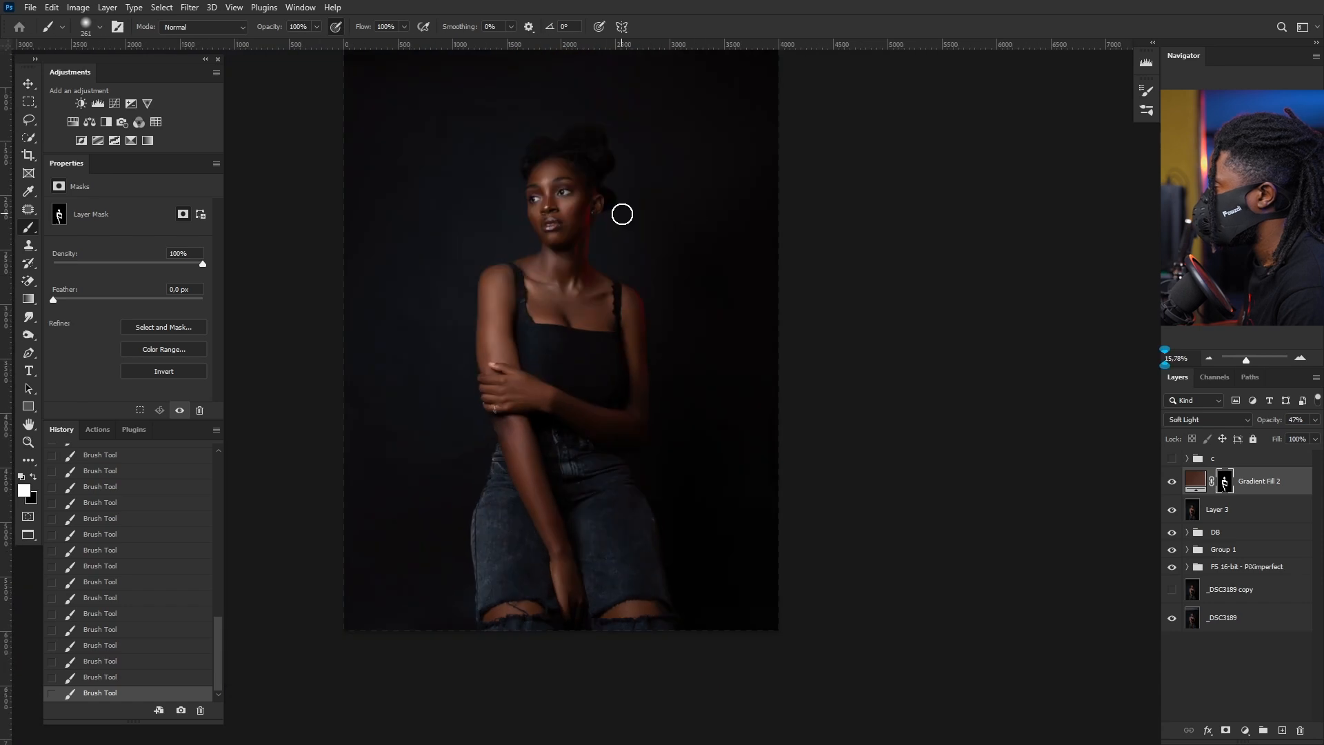
scroll(623, 213, "up", 3)
scroll(562, 292, "down", 4)
scroll(551, 275, "up", 5)
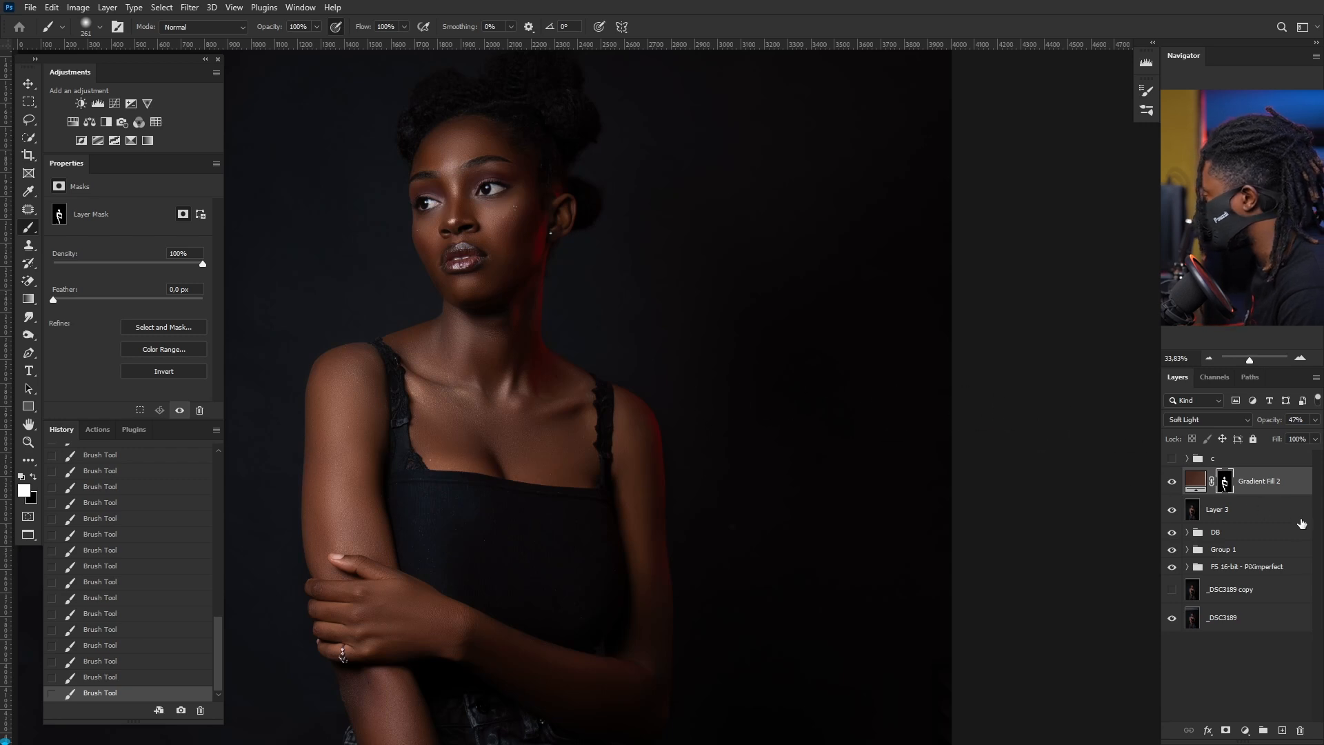
left_click(1296, 489)
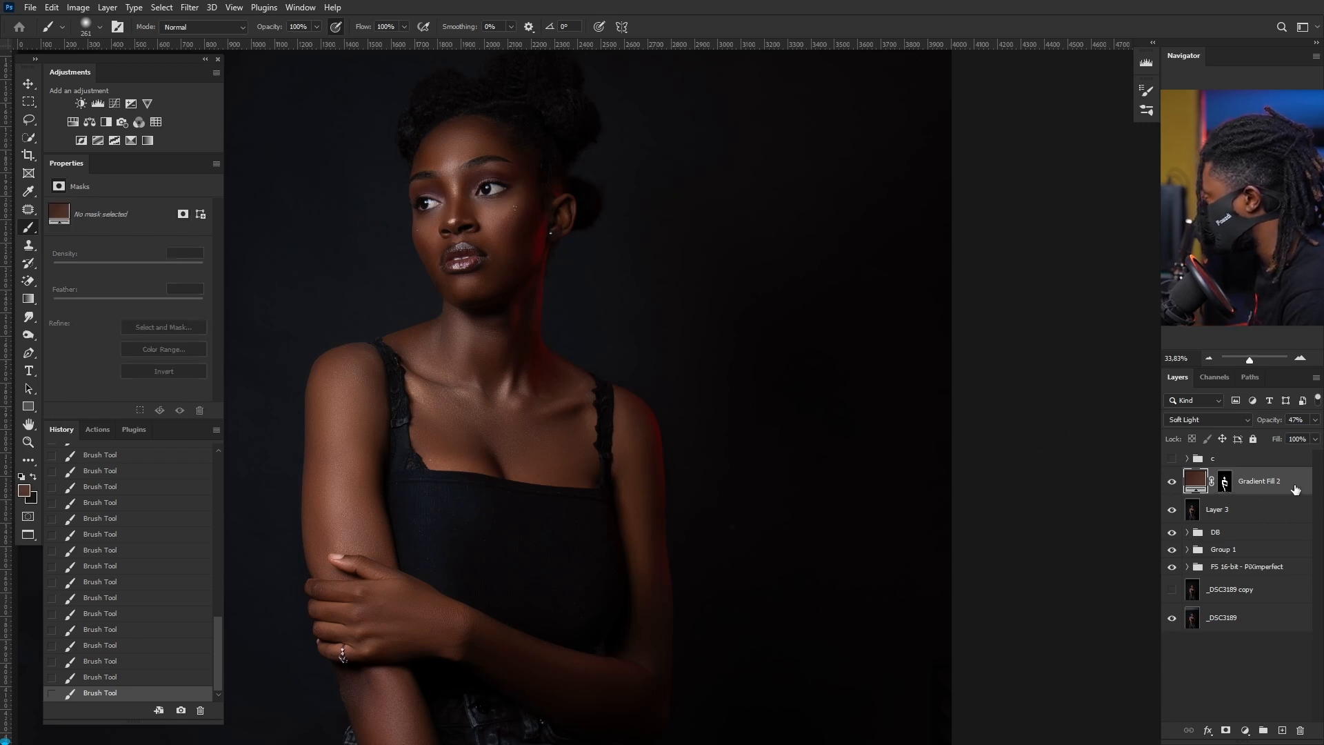
double_click(1224, 483)
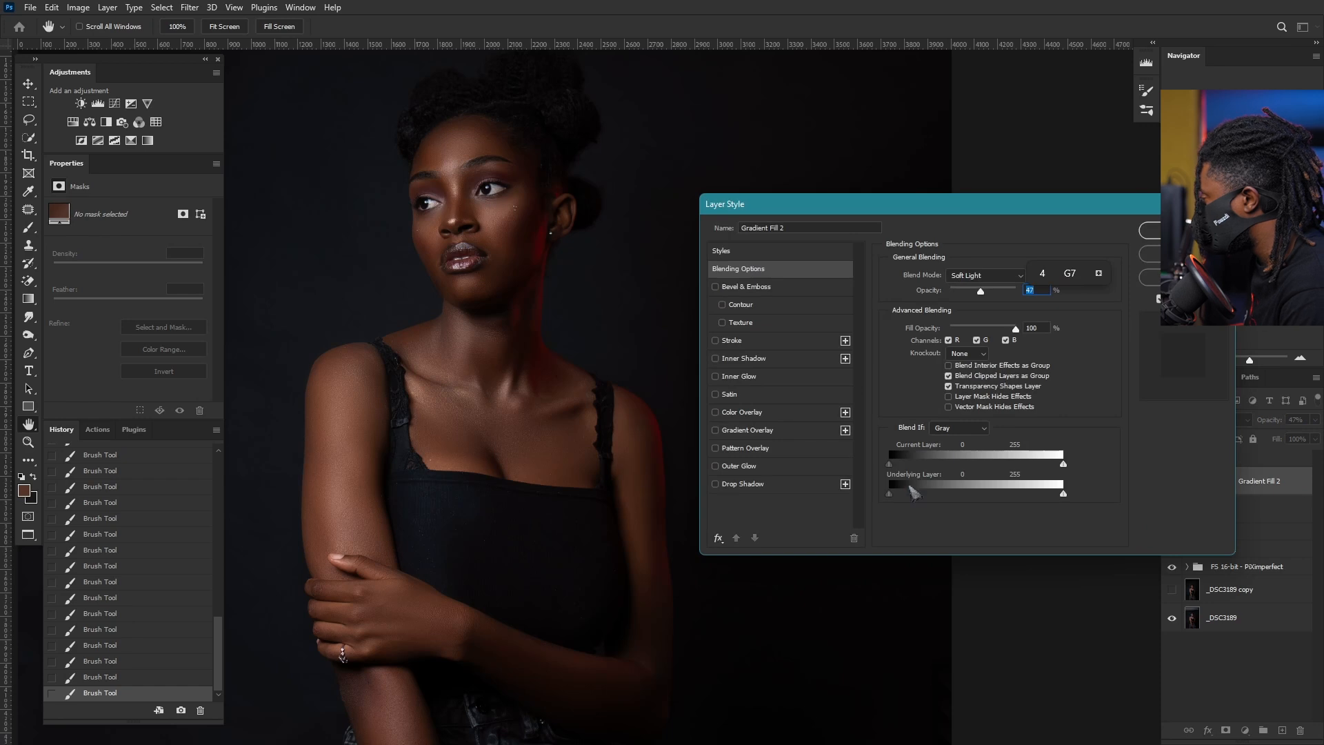
left_click_drag(875, 210, 820, 217)
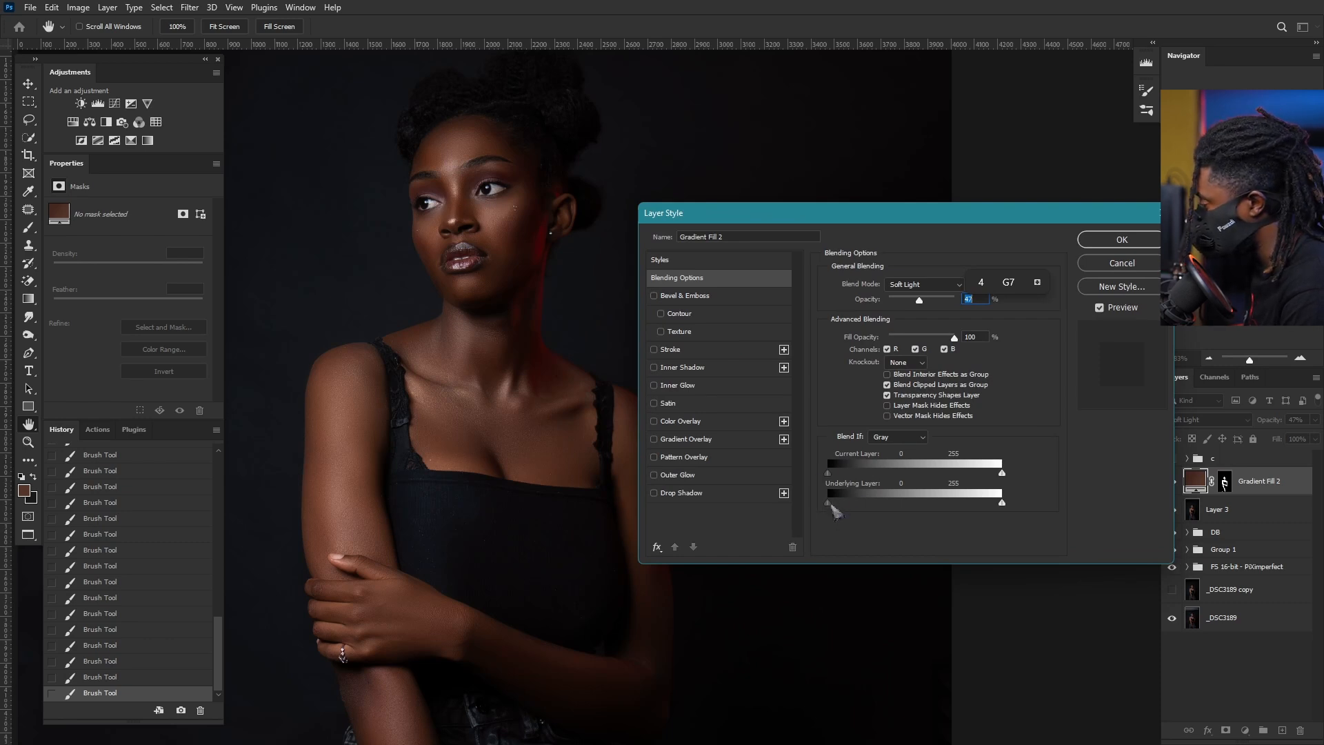
left_click_drag(831, 504, 838, 510)
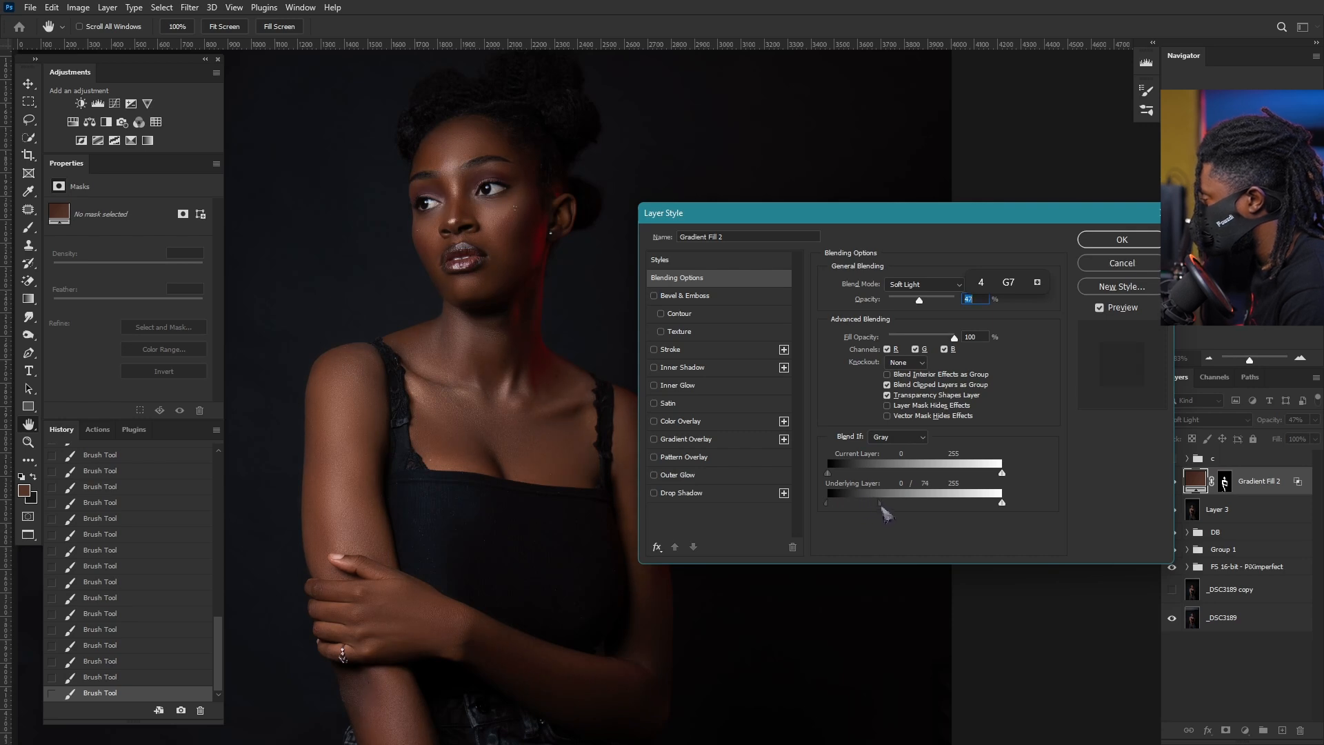
left_click(1118, 240)
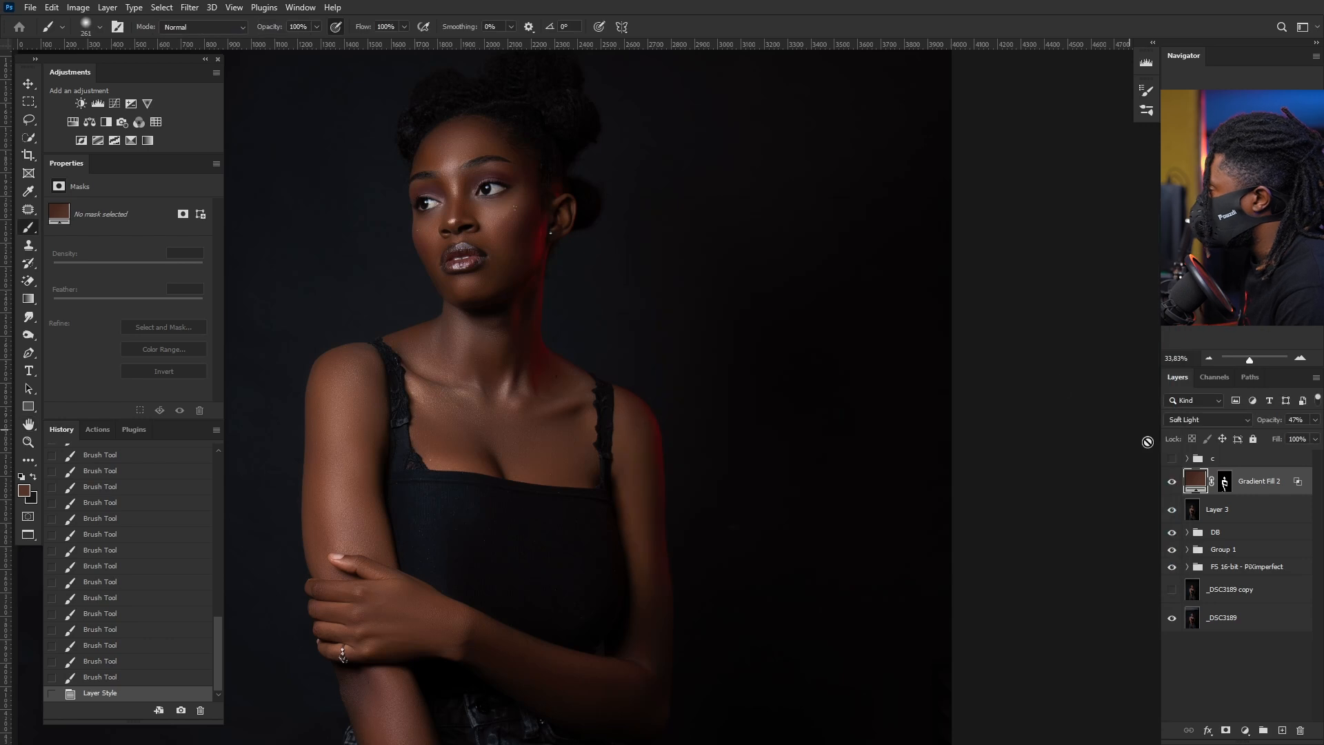
- Compare the portrait with the gradient fill layer hidden and shown, both close up and at a wider view
left_click(1173, 485)
left_click(1173, 485)
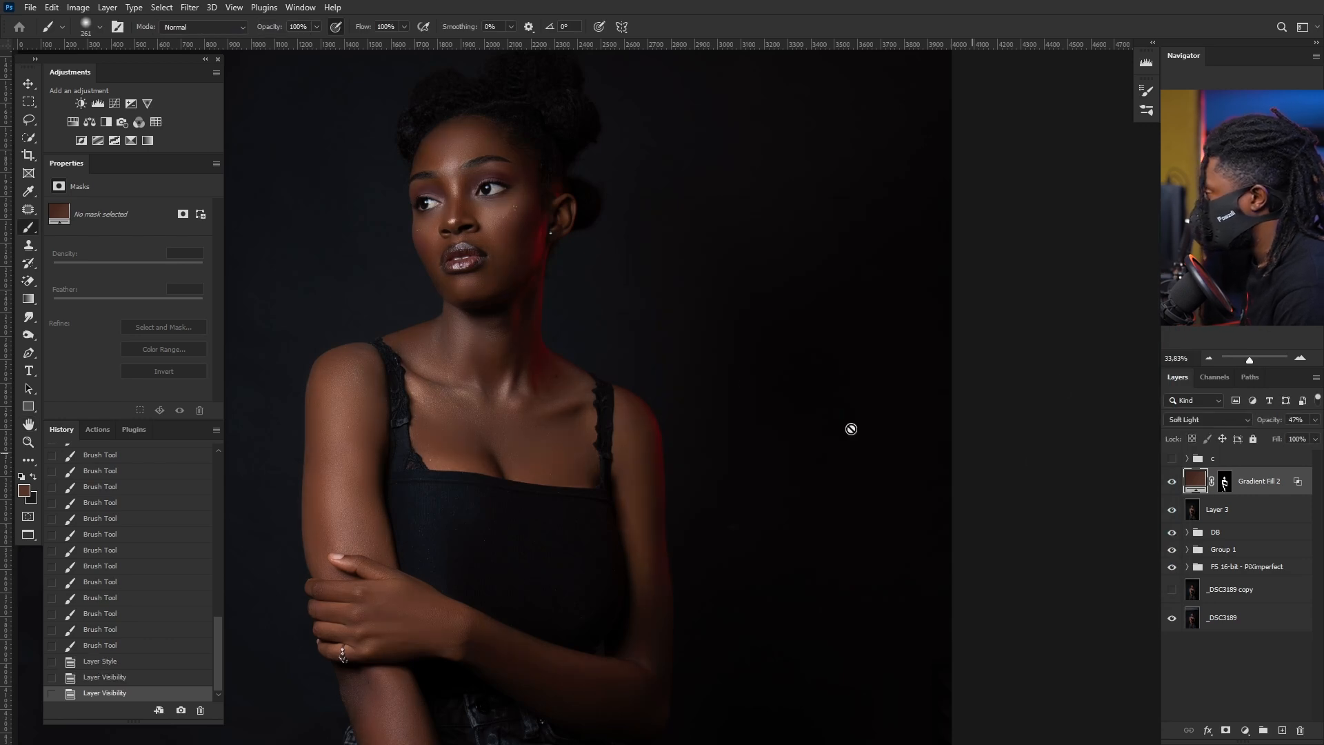
scroll(686, 291, "down", 3)
scroll(687, 291, "down", 2)
scroll(656, 407, "up", 2)
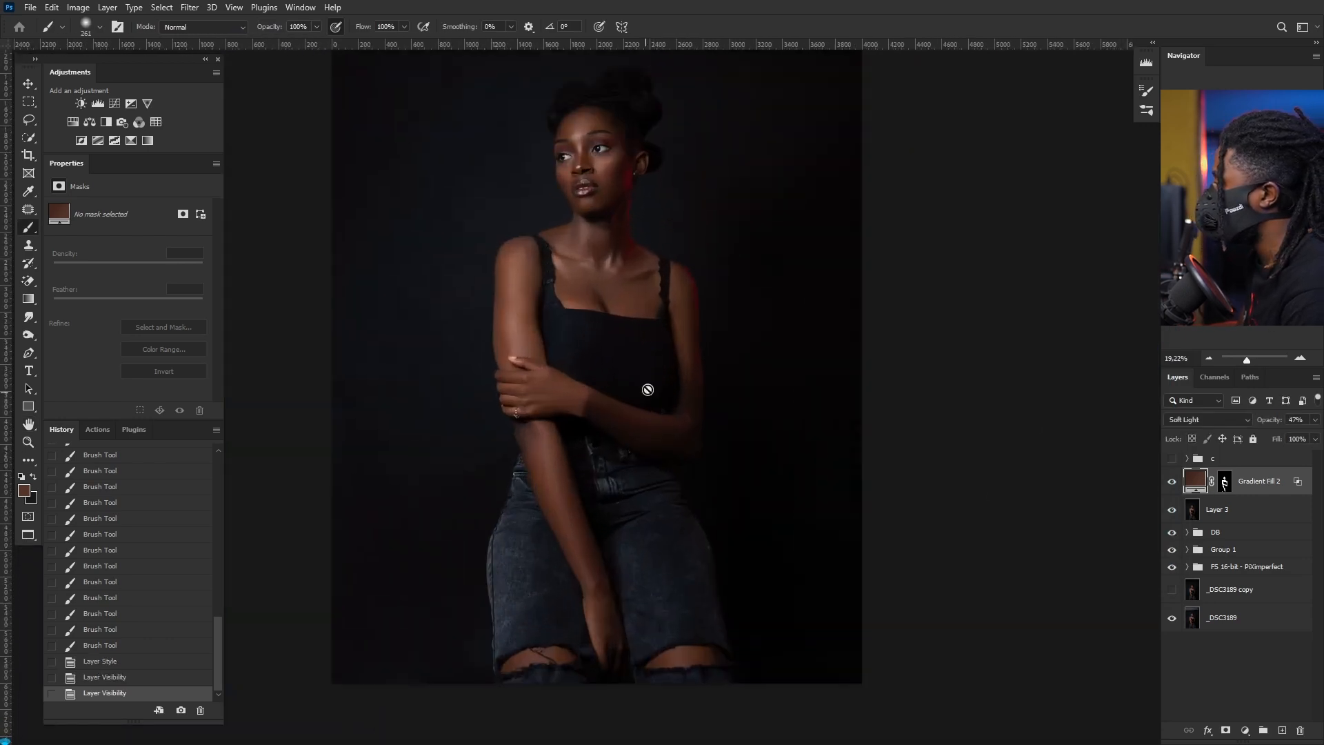
scroll(659, 386, "down", 2)
scroll(665, 373, "up", 1)
scroll(655, 371, "up", 1)
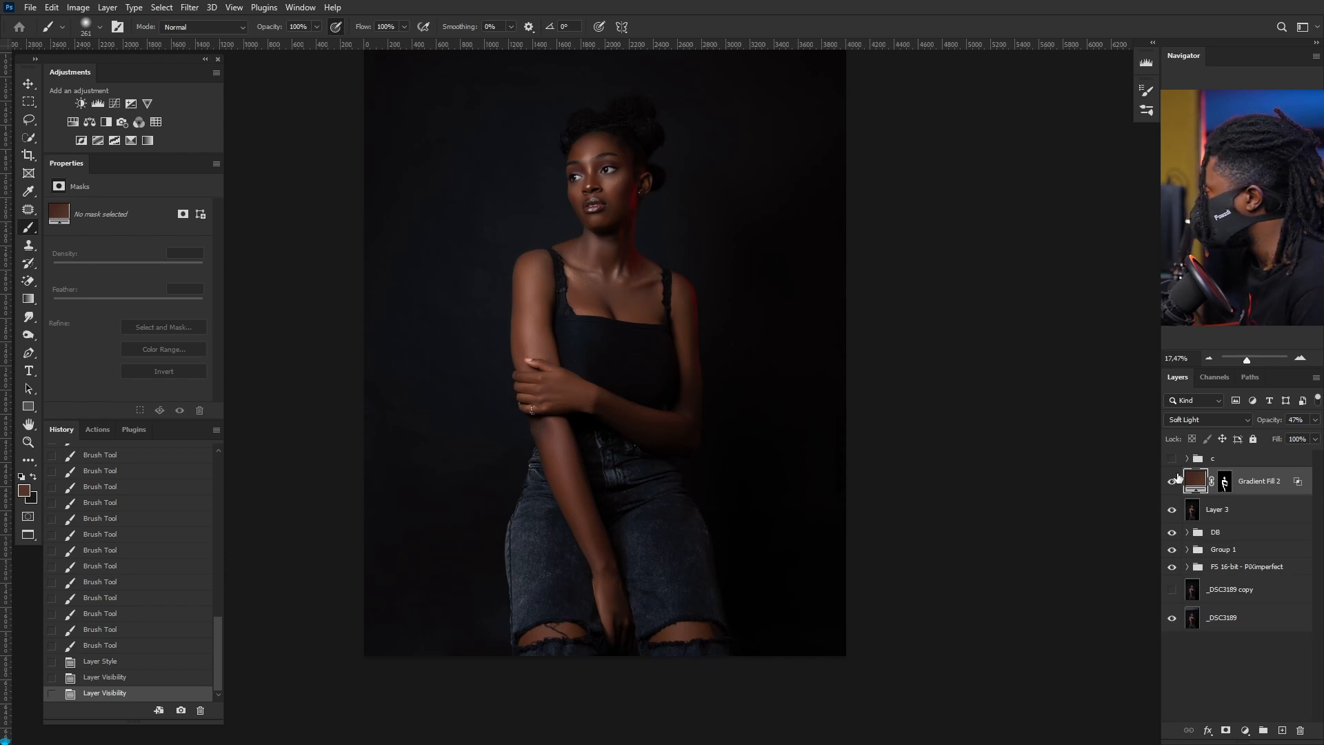
left_click(1172, 482)
left_click(1172, 482)
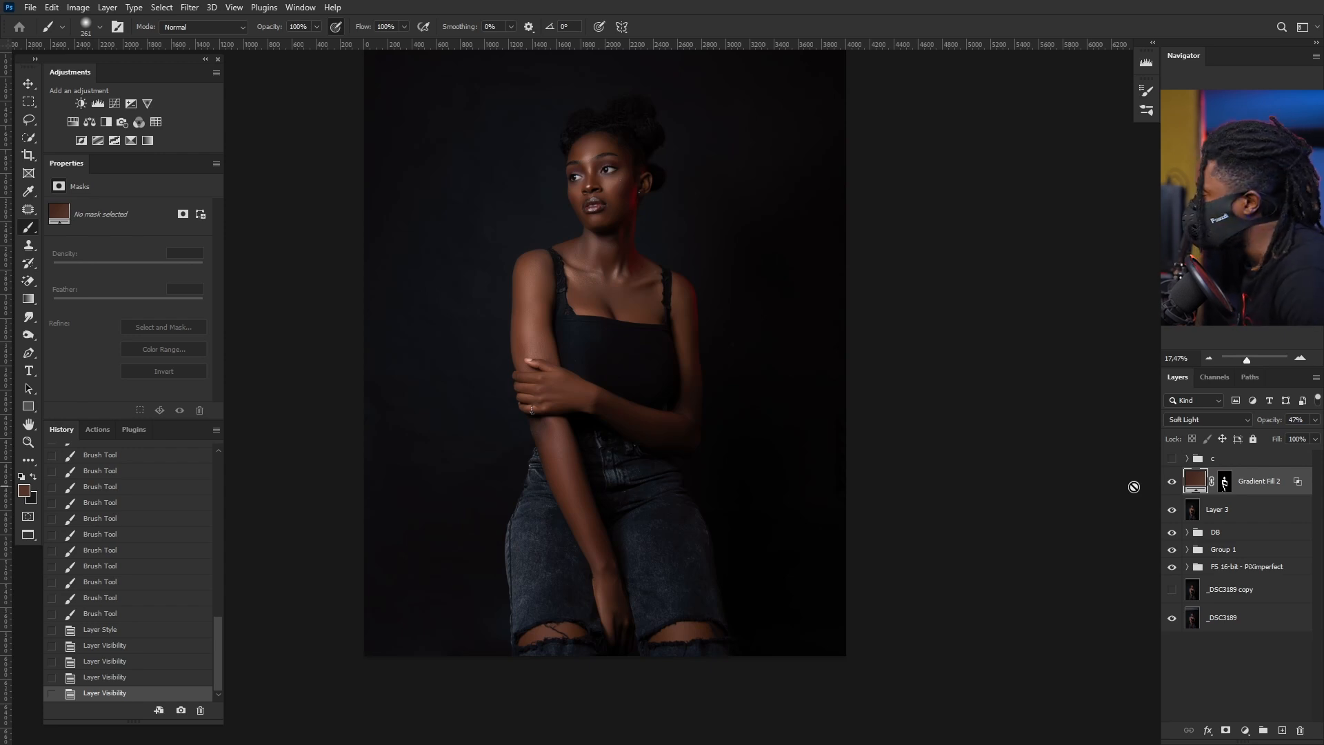
- Review the gradient fill's colour stops in the Gradient Editor and accept the existing settings
double_click(1199, 487)
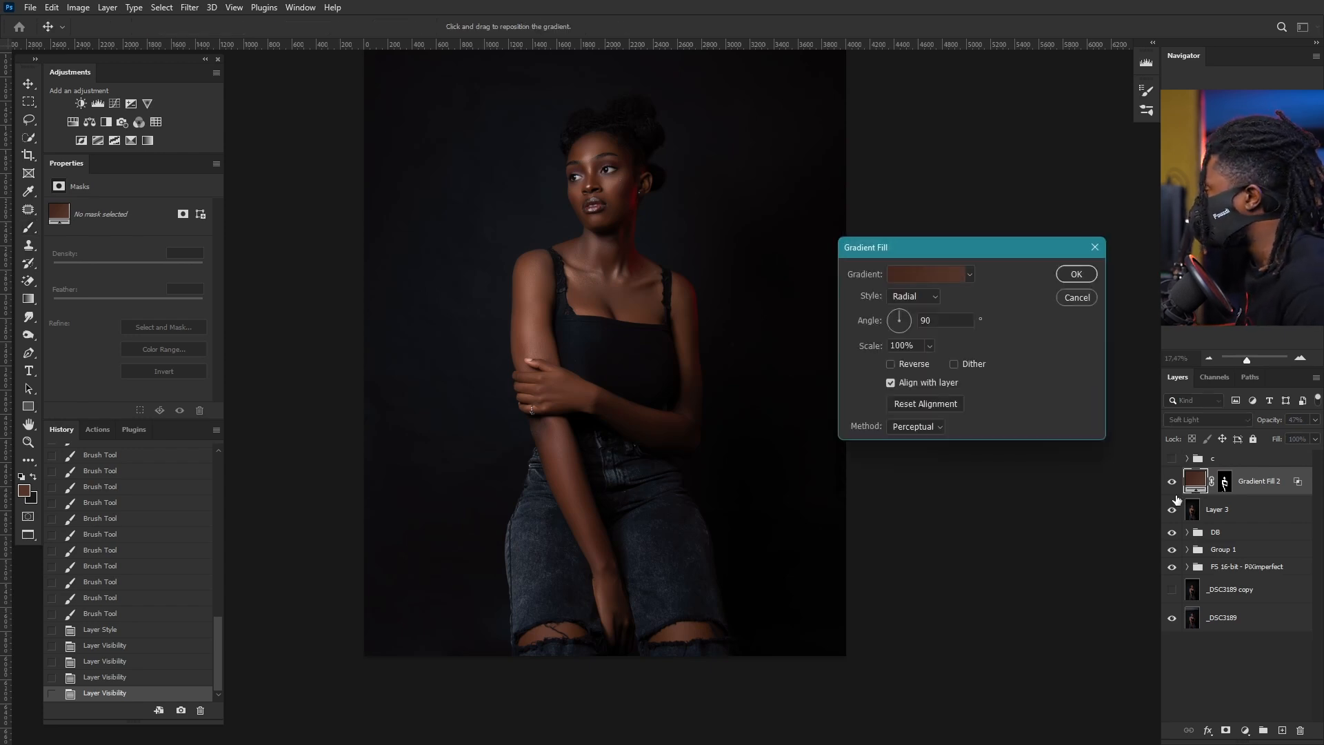
left_click(929, 279)
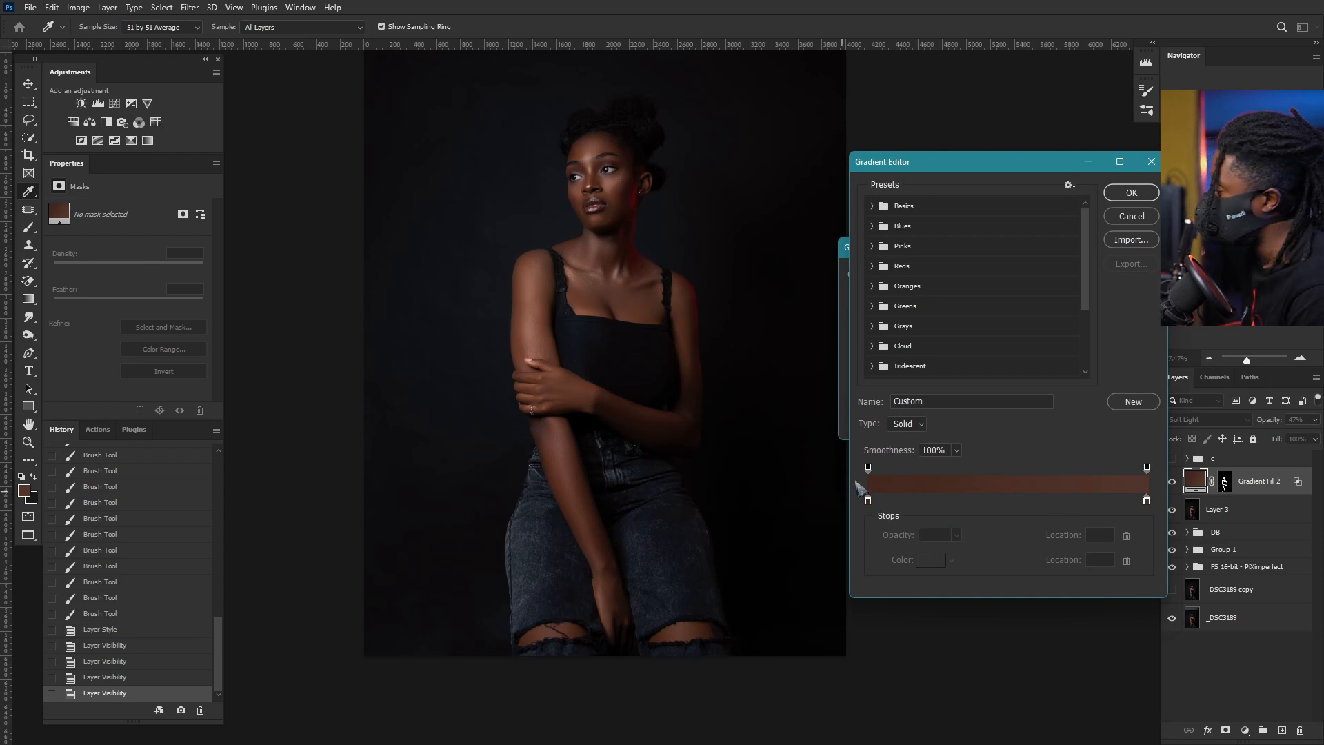
left_click(1131, 195)
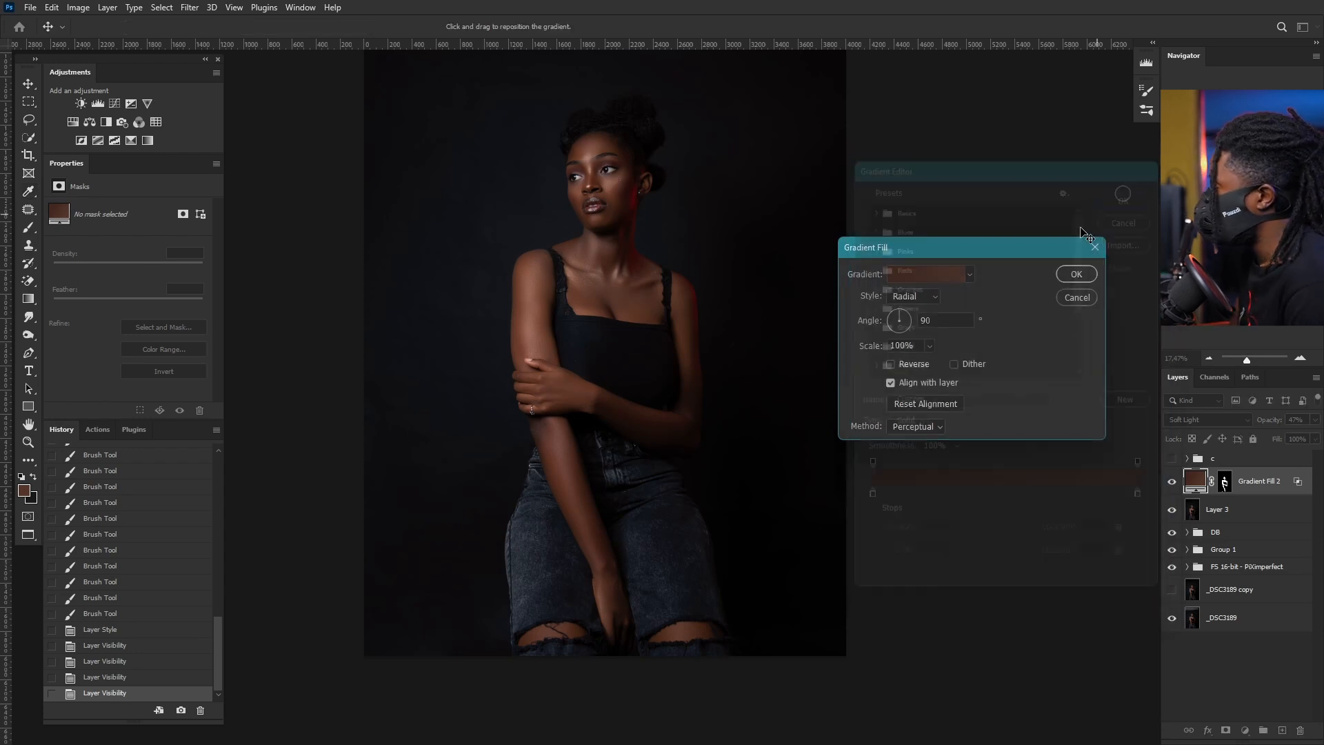
left_click(1076, 275)
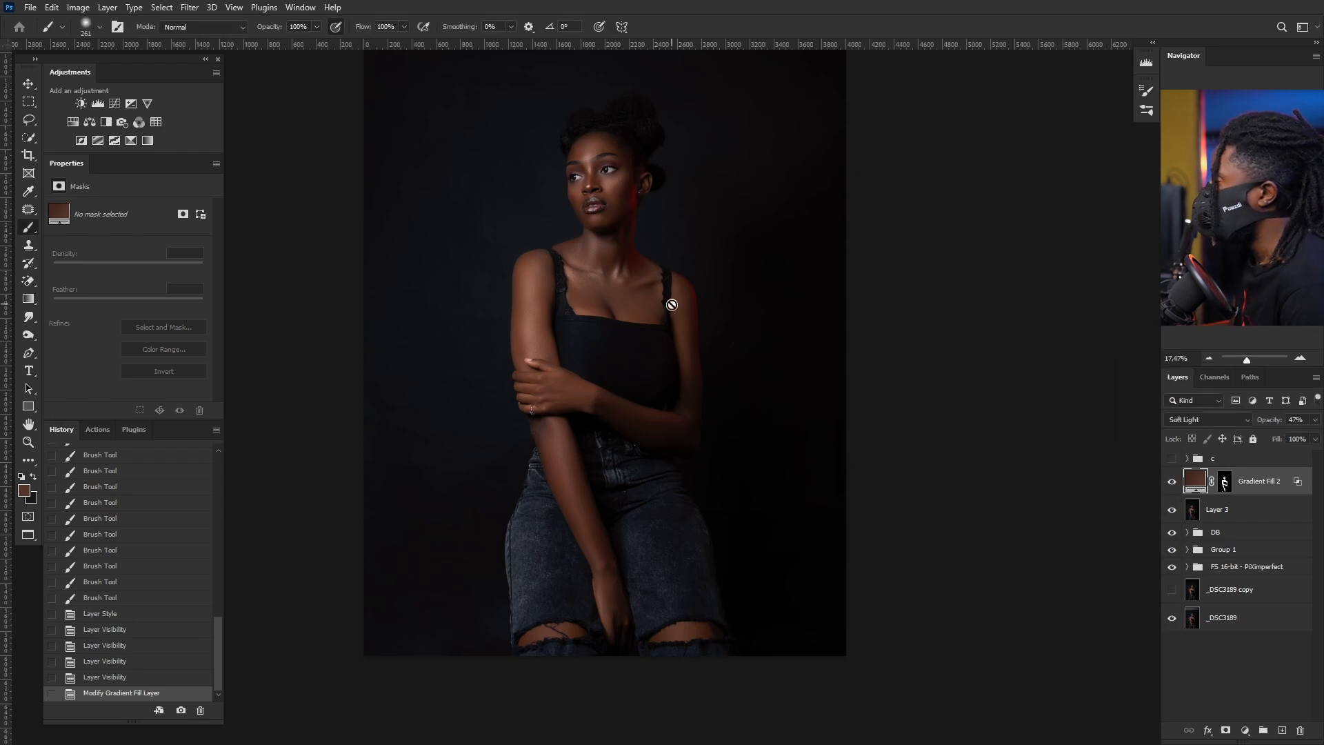
- Set the gradient fill layer's opacity to 42%
scroll(668, 308, "down", 5)
scroll(609, 207, "up", 4)
scroll(632, 266, "down", 2)
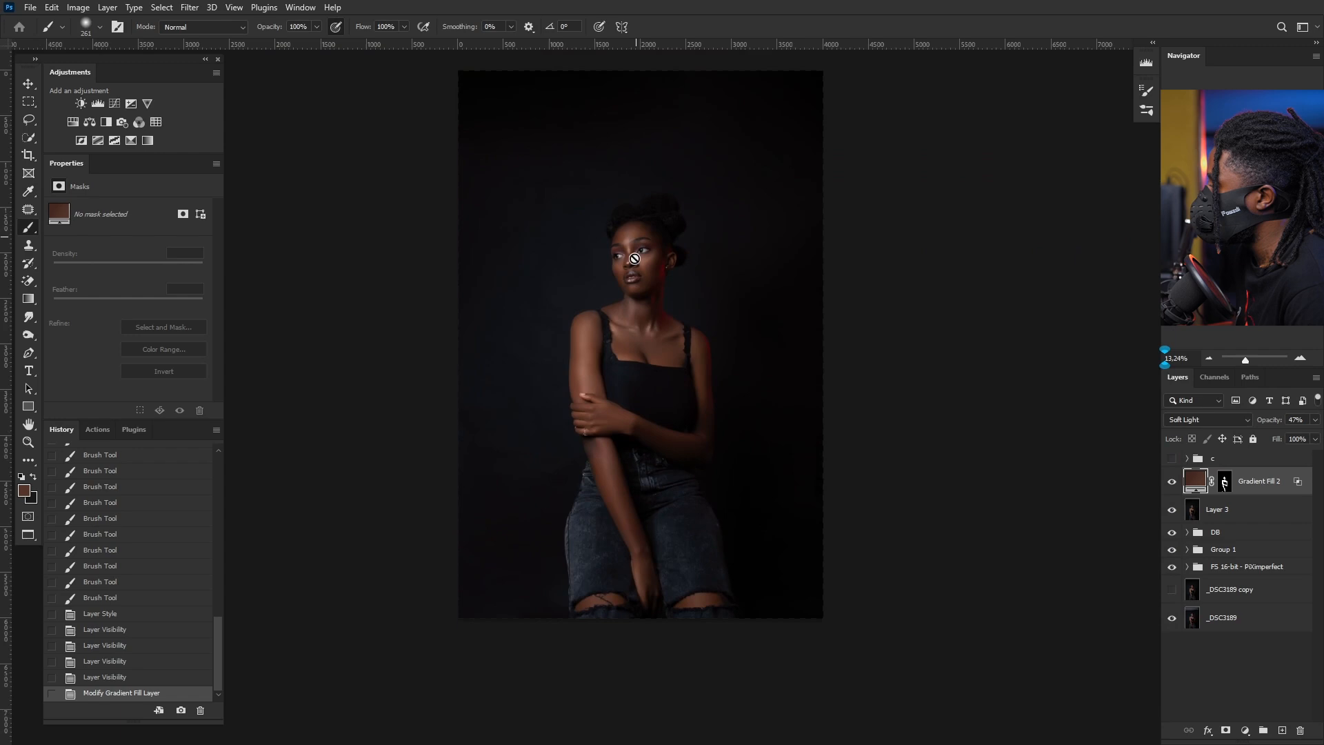
scroll(633, 309, "up", 4)
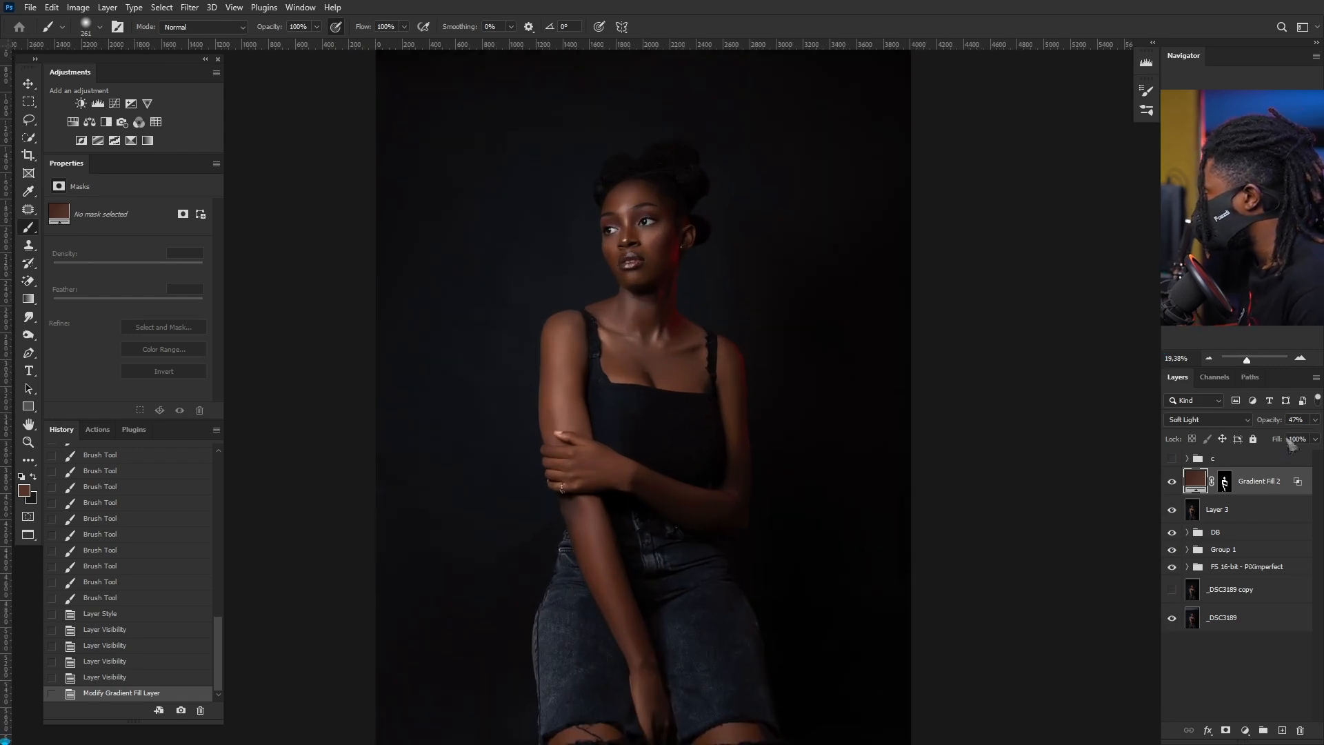
scroll(759, 467, "up", 5)
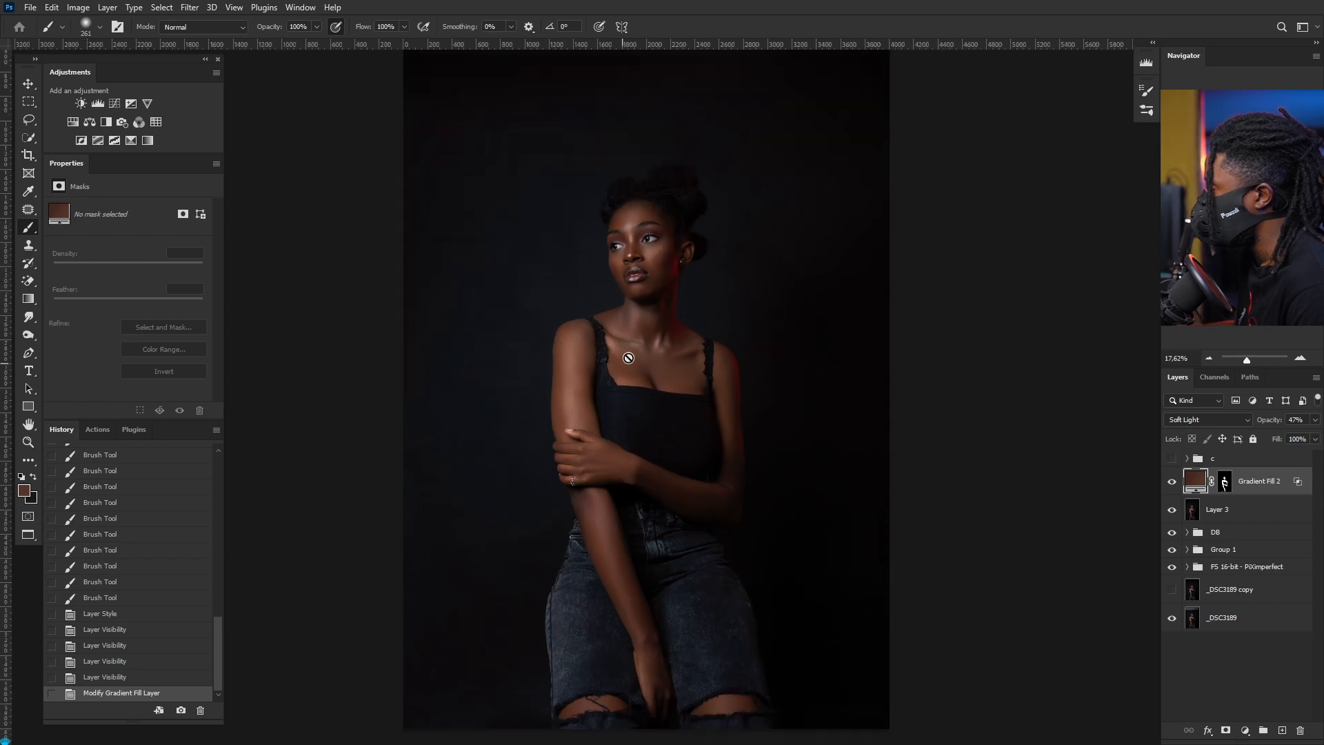
left_click(1316, 421)
left_click_drag(1281, 447, 1280, 448)
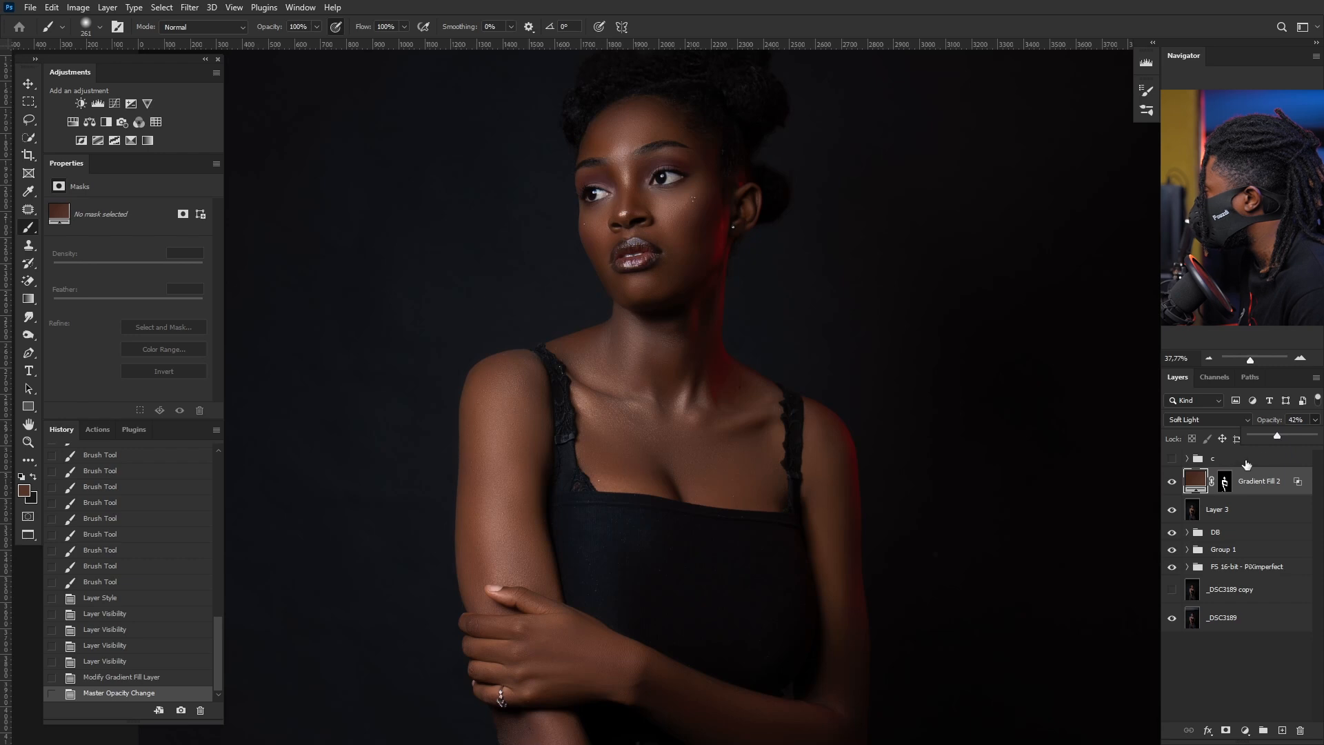
- Target the gradient fill's mask, shrink the brush to about 82 px and paint black over the lips to exclude them
scroll(857, 466, "down", 4)
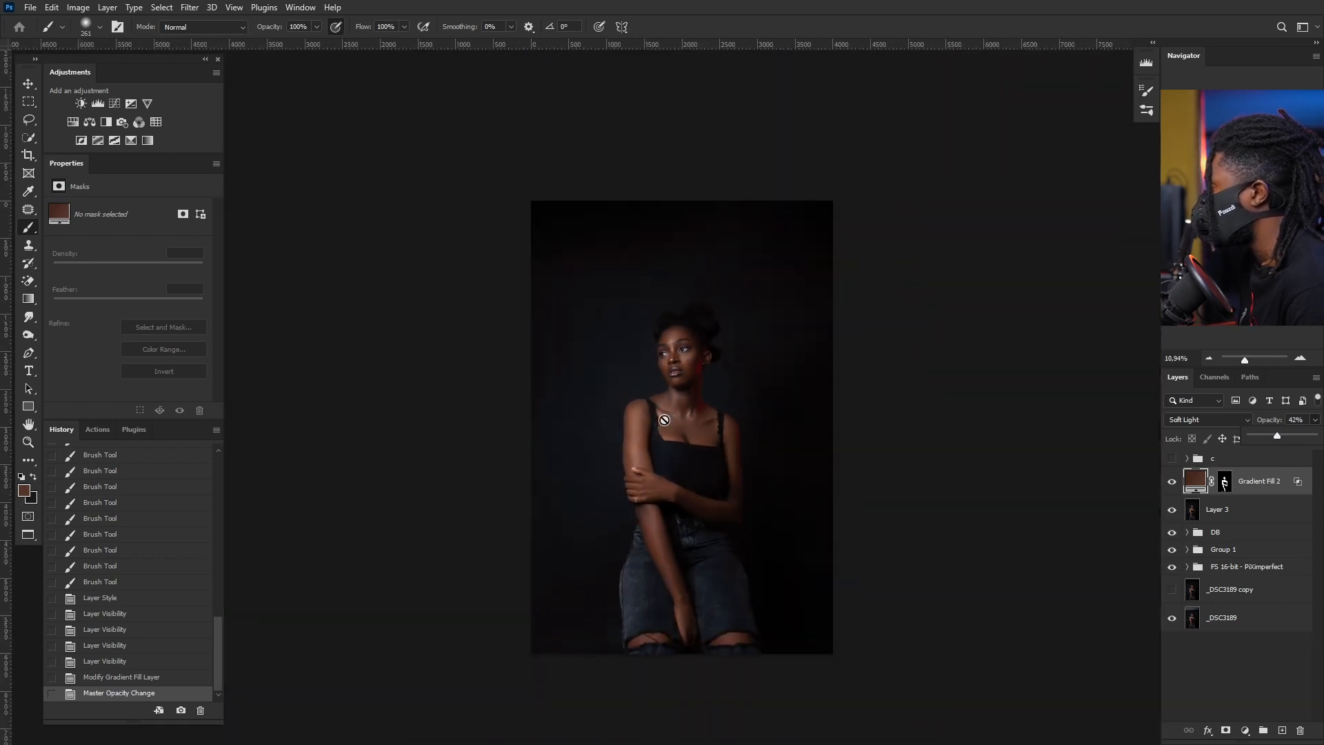
scroll(742, 558, "up", 3)
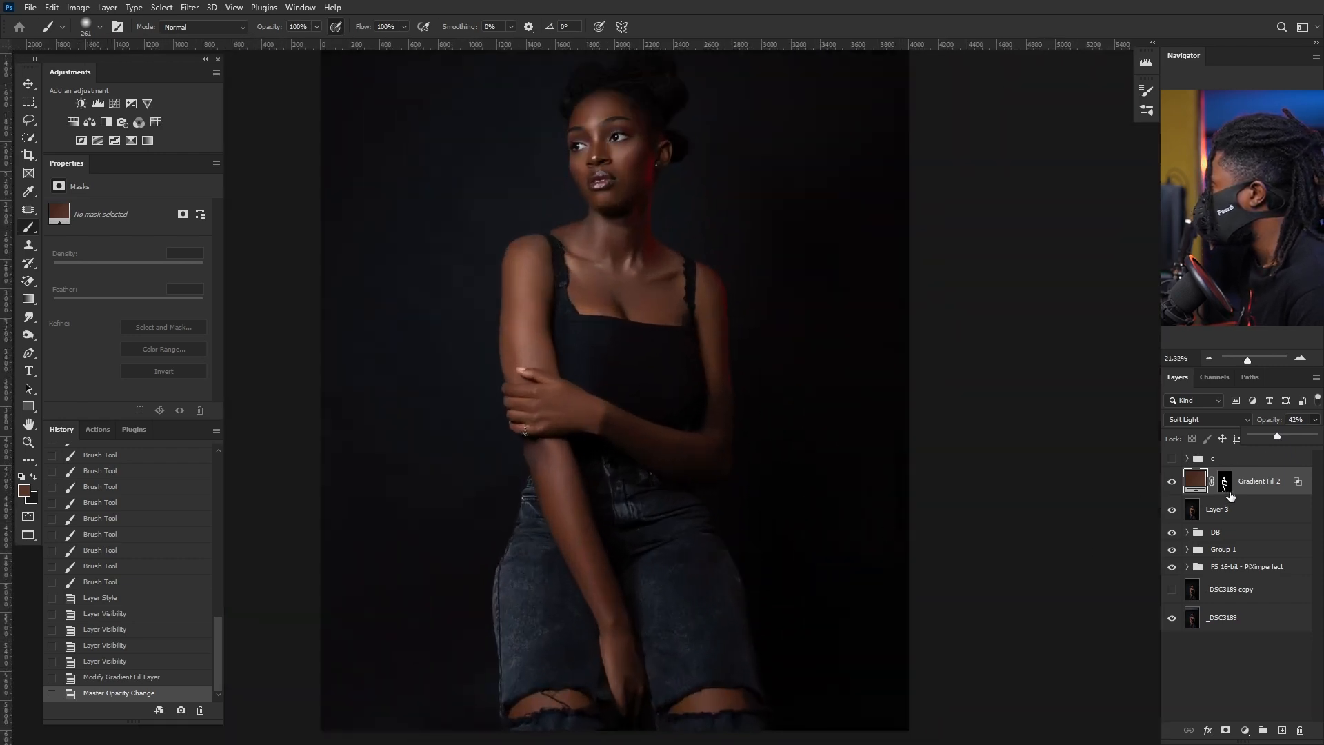
left_click(1226, 486)
scroll(593, 185, "up", 3)
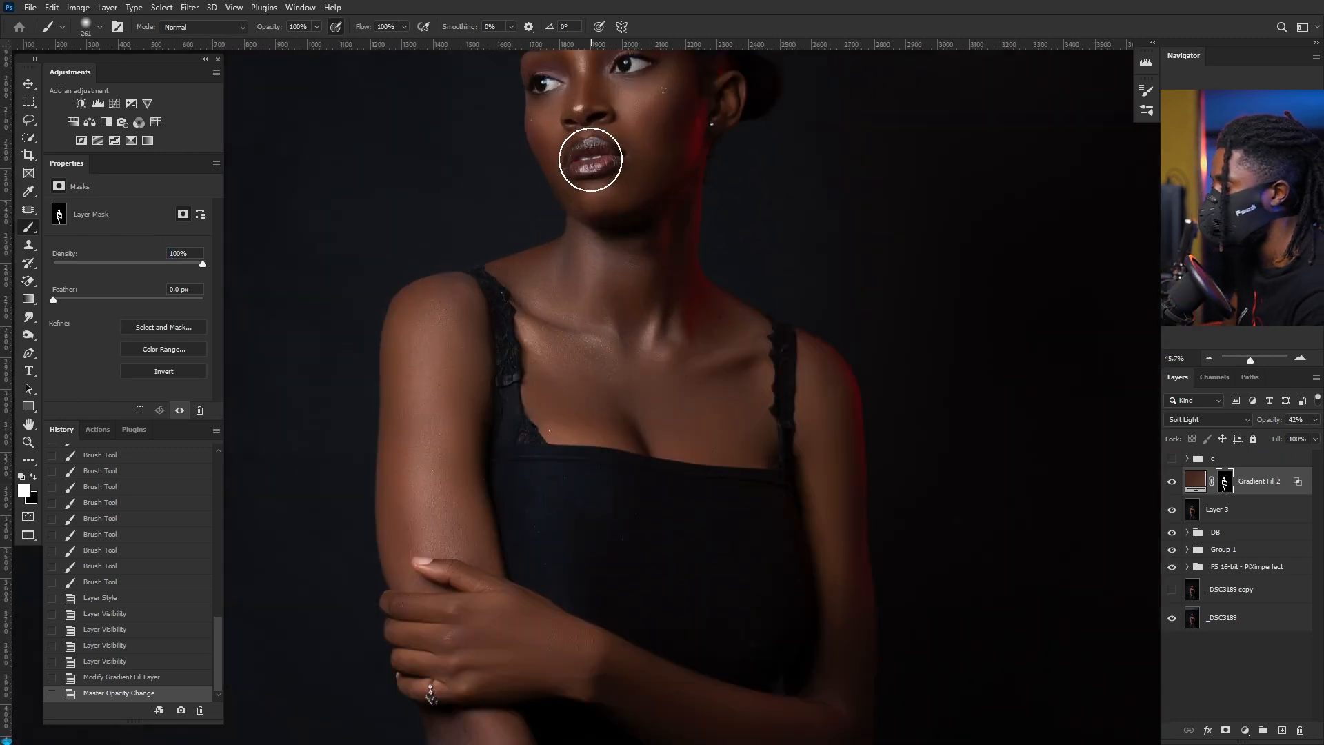
right_click(588, 149, "alt")
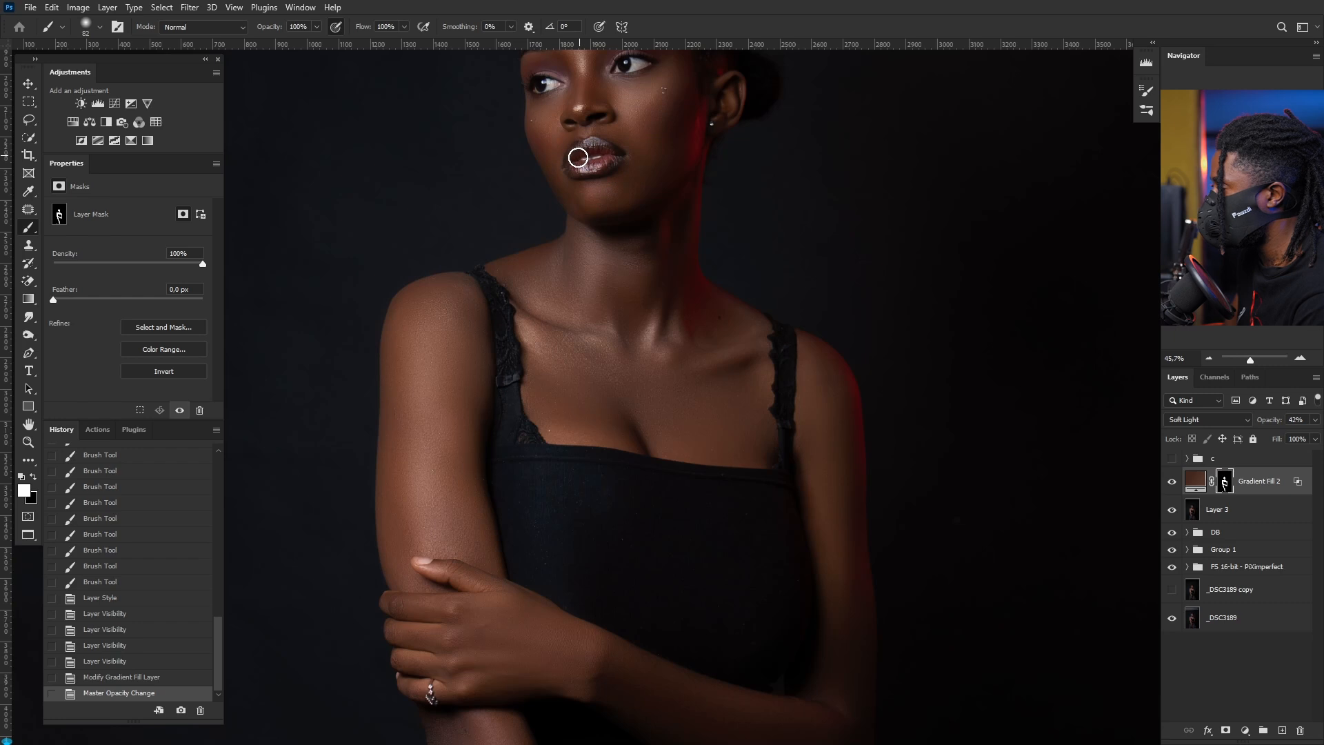
key("w")
key("x")
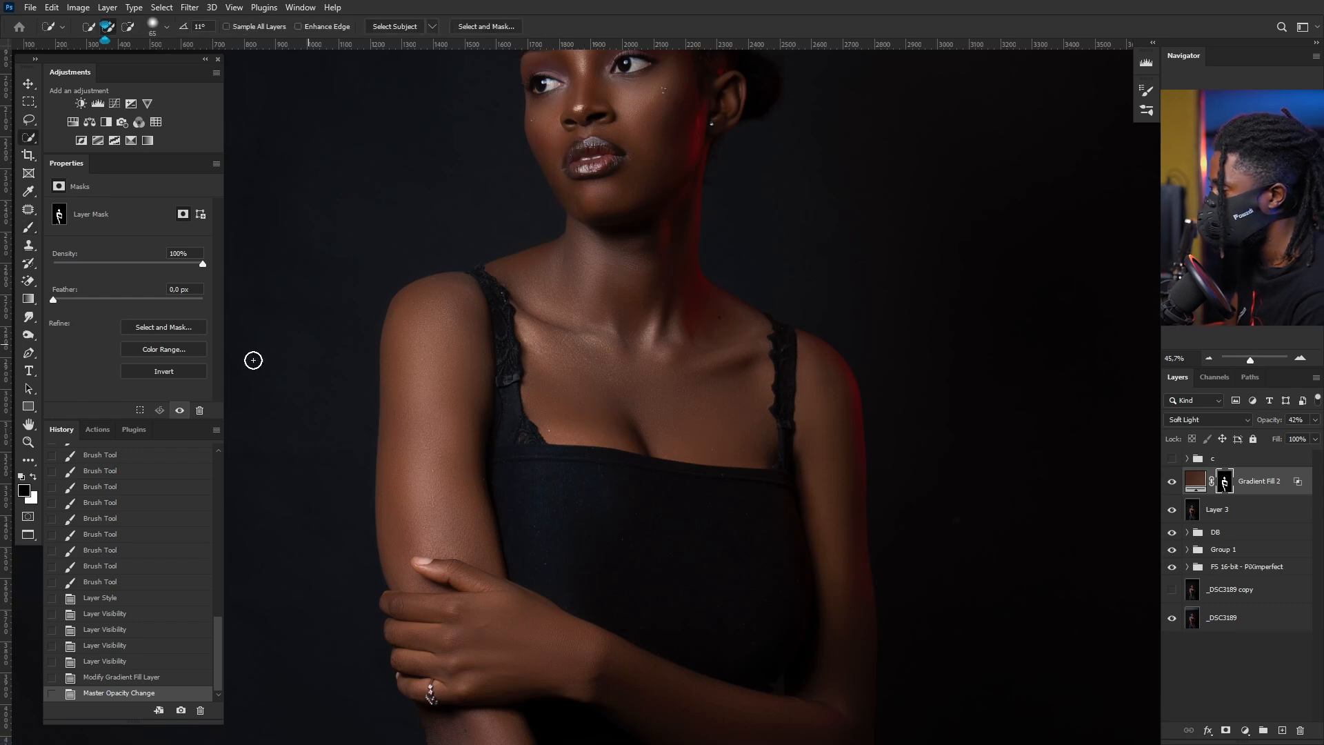
key("b")
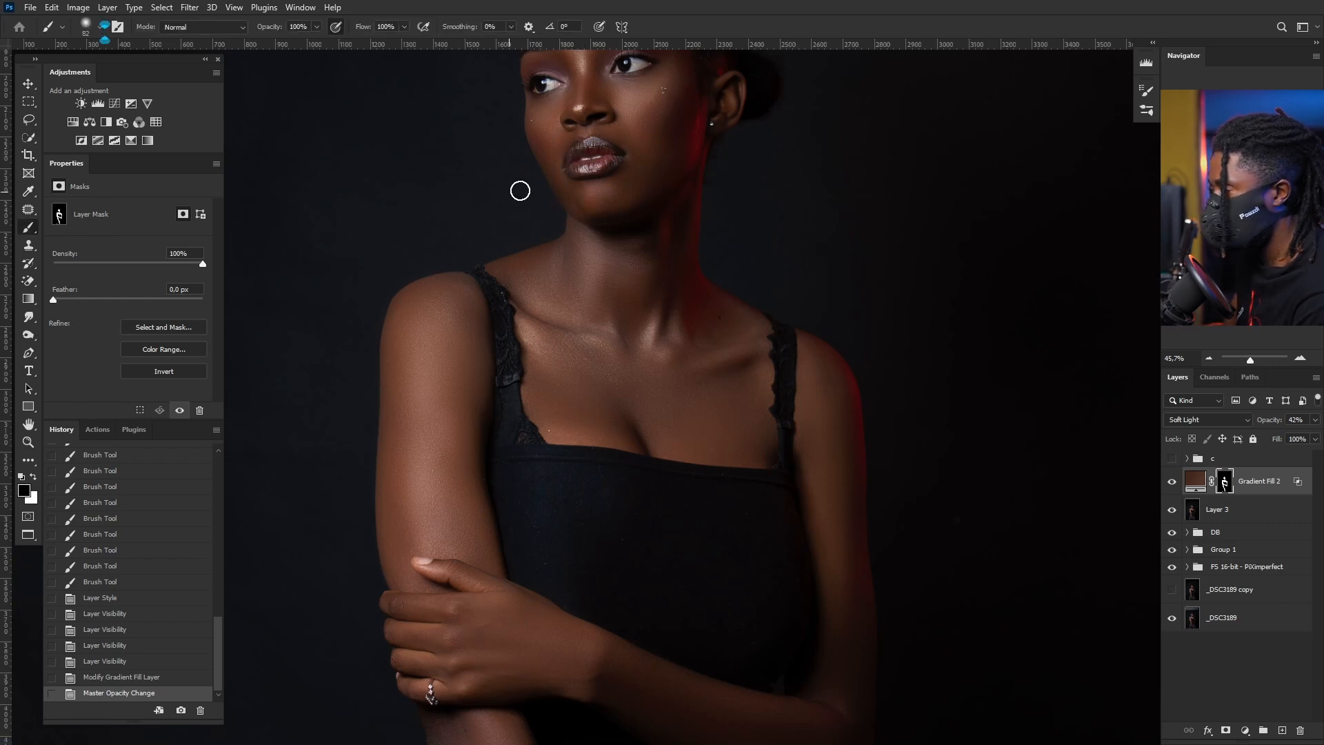
left_click(579, 174)
scroll(613, 166, "down", 5)
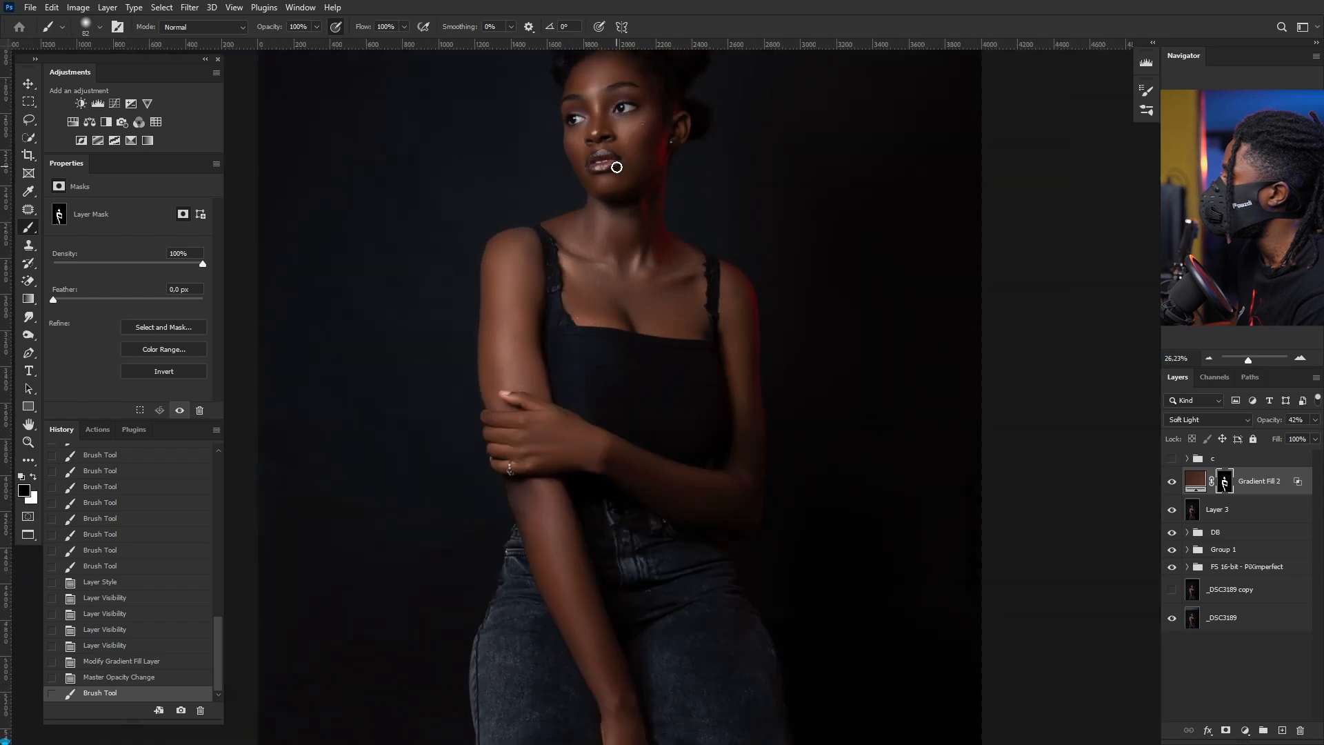
scroll(636, 146, "up", 2)
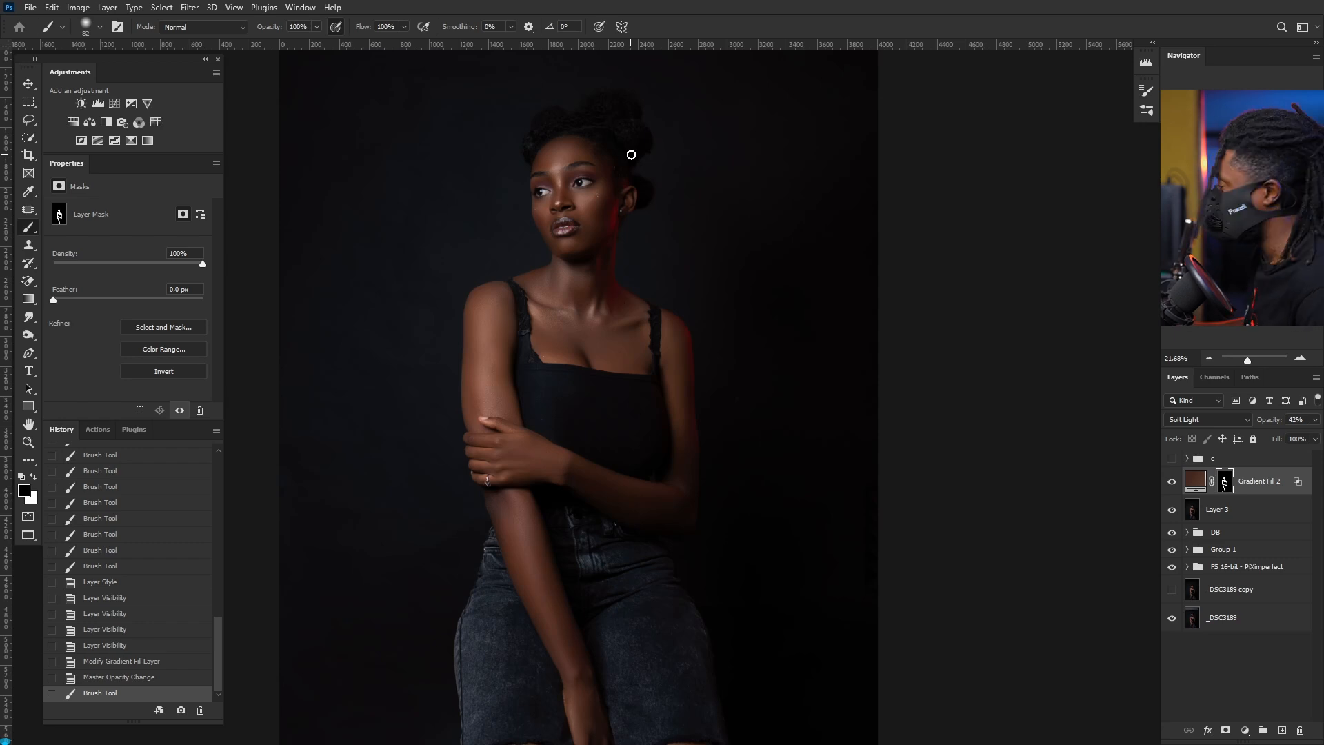
- Check the layers inside group c, collapse it and make the group visible to judge the graded portrait
left_click(1234, 459)
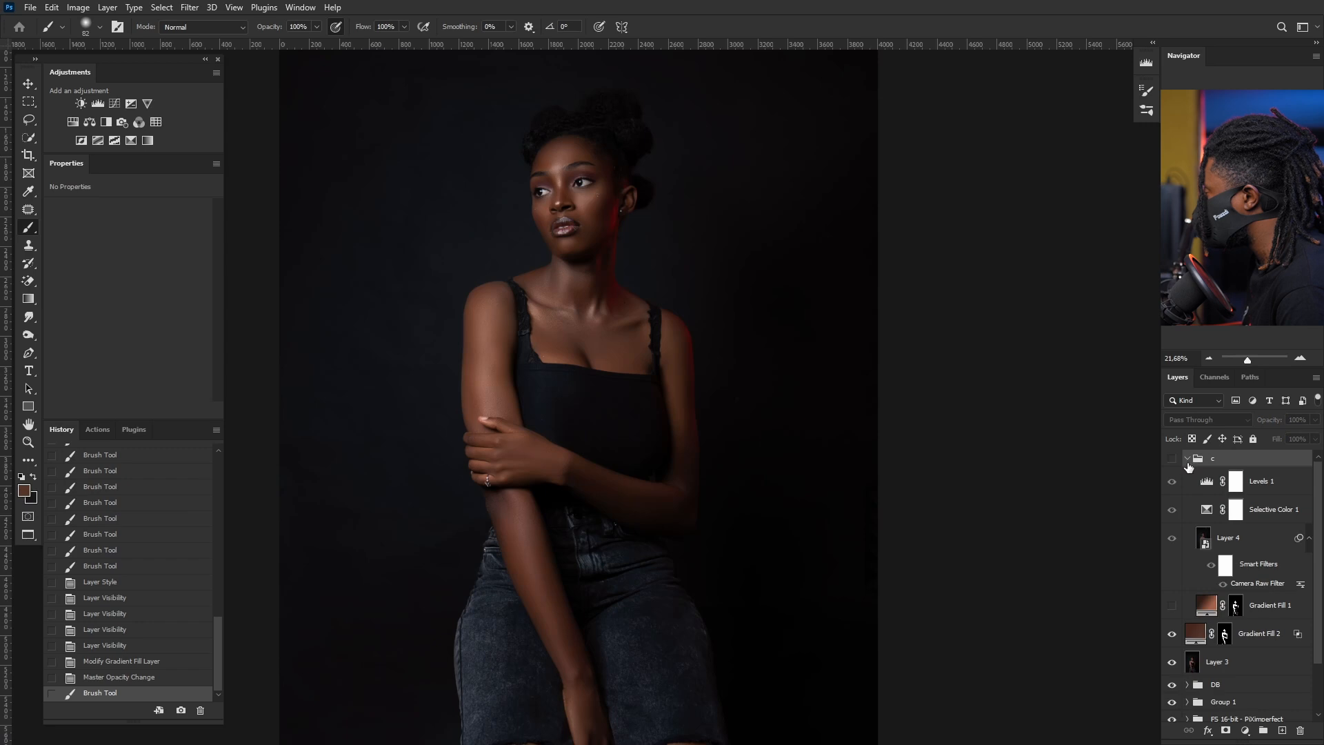
left_click(1187, 459)
left_click(1172, 460)
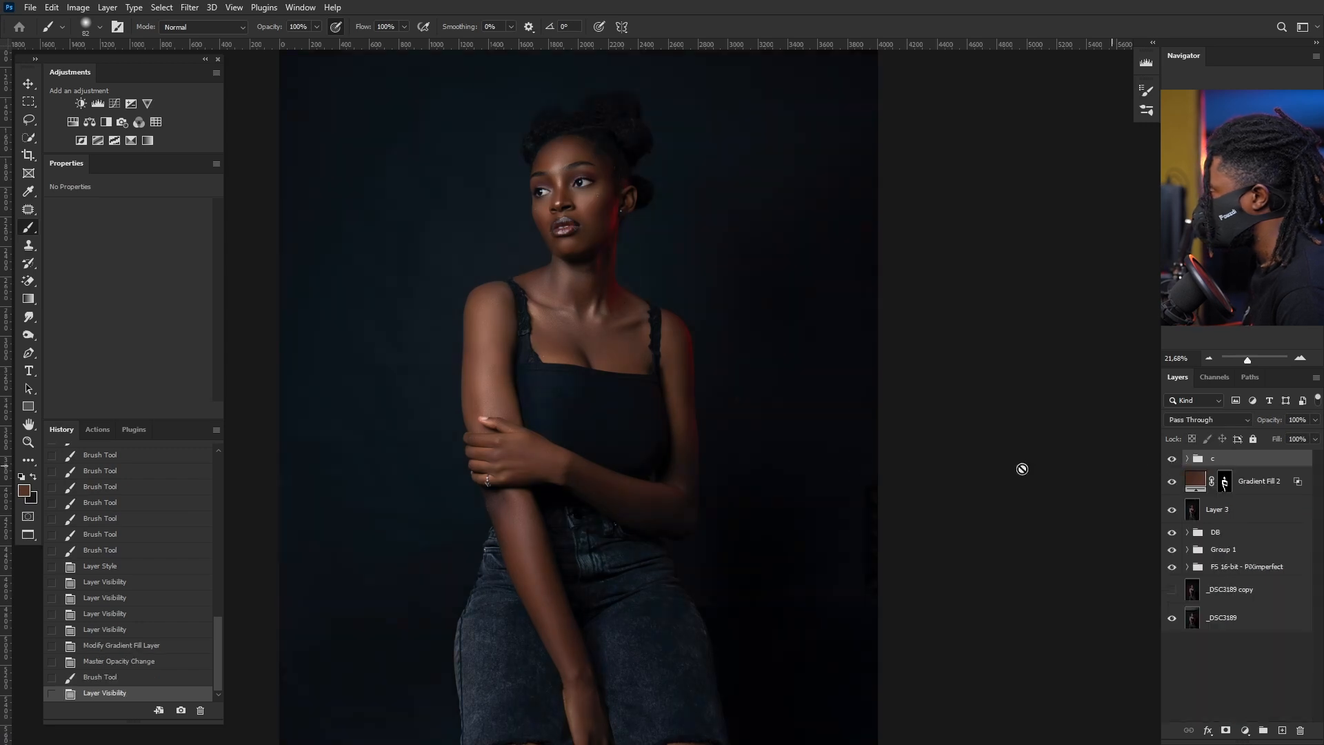
scroll(753, 439, "down", 3)
scroll(717, 390, "up", 1)
scroll(709, 398, "up", 3)
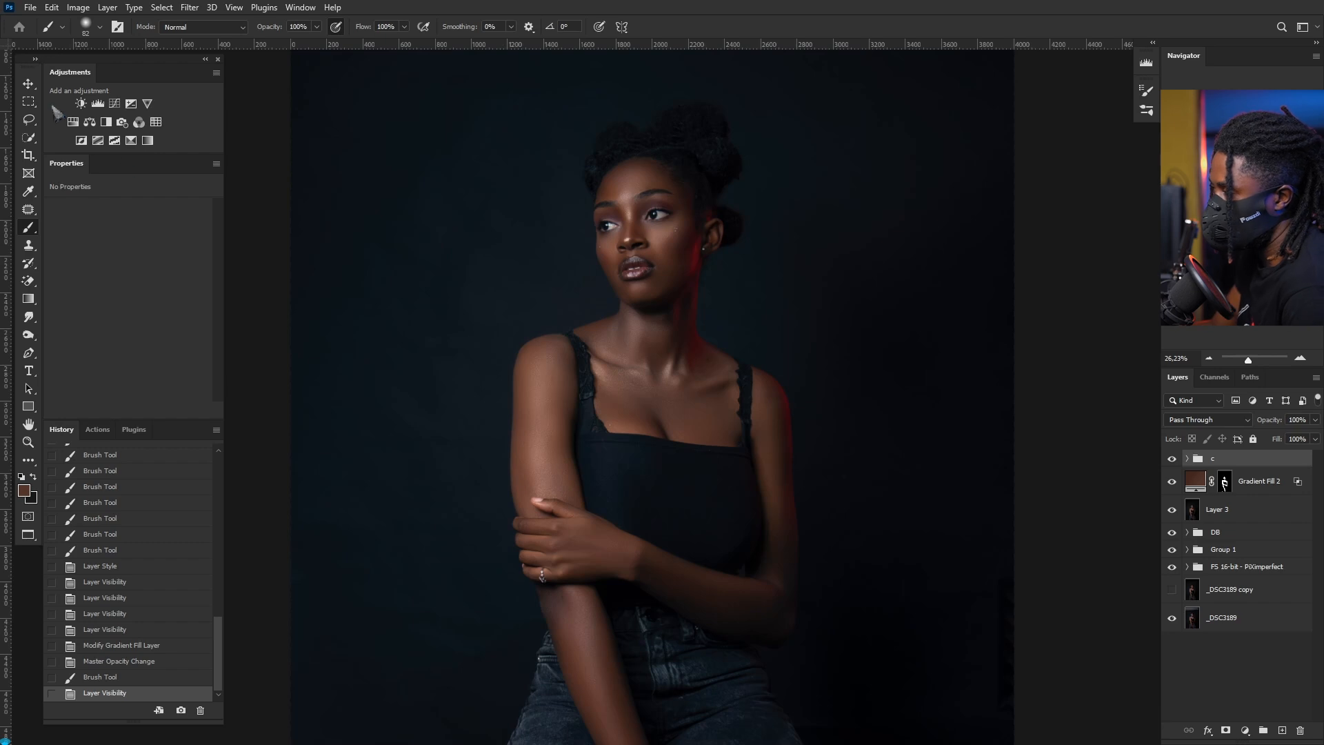
- Expand group c and compare the portrait with and without the Selective Color 1 adjustment, leaving the adjustment visible
key("v")
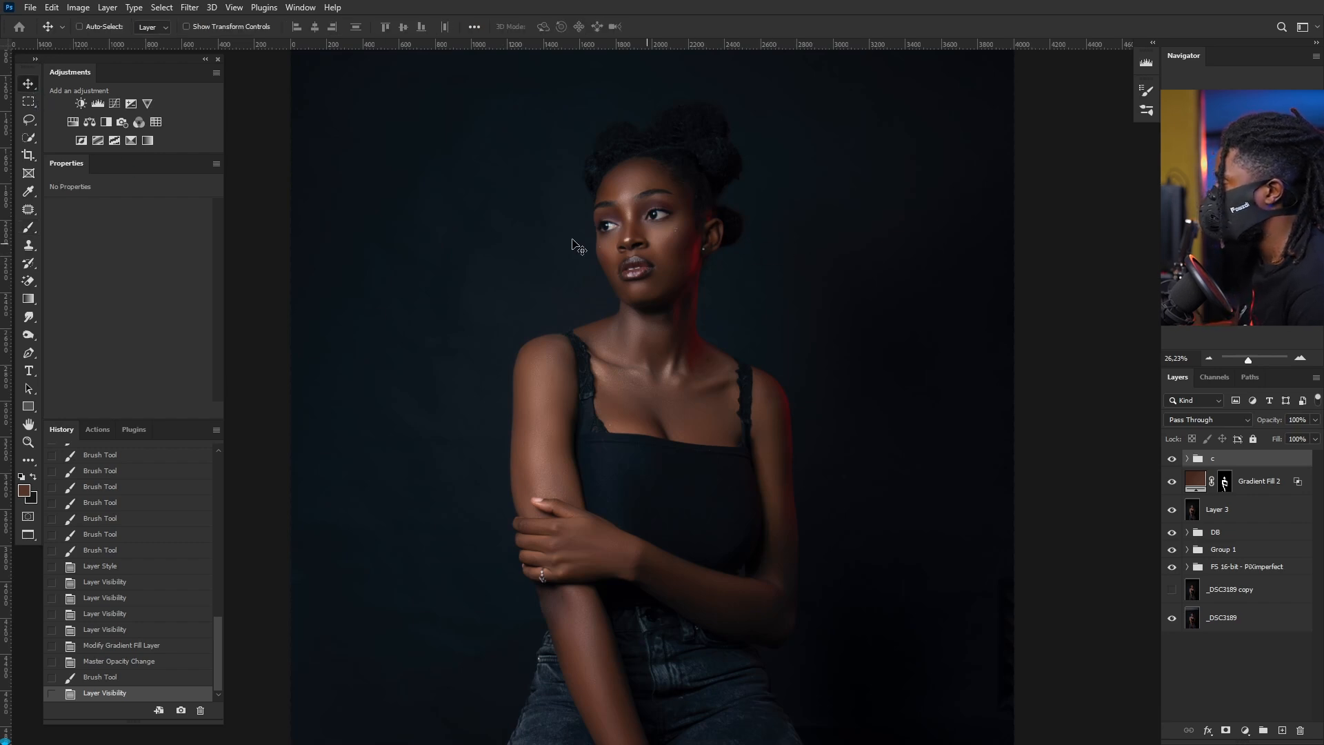
scroll(576, 241, "down", 3)
scroll(647, 202, "up", 1)
scroll(647, 202, "up", 1)
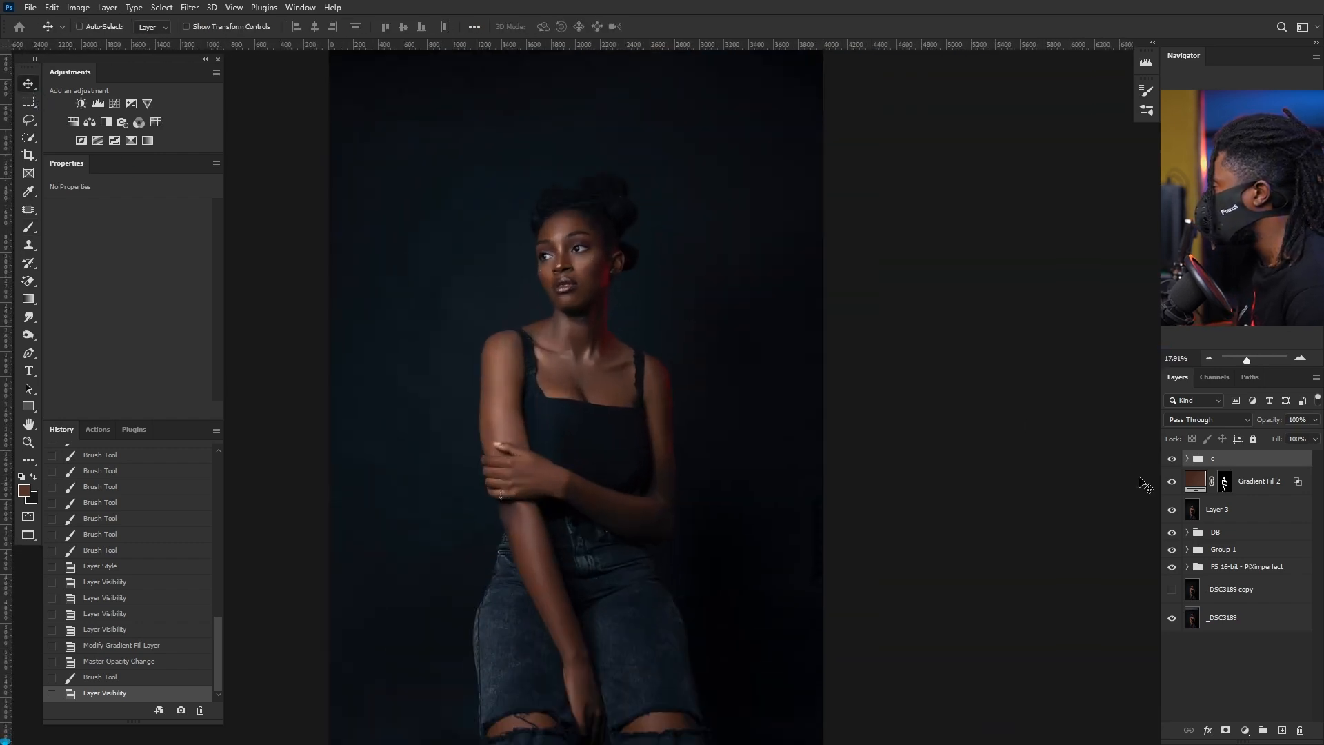
left_click(1187, 459)
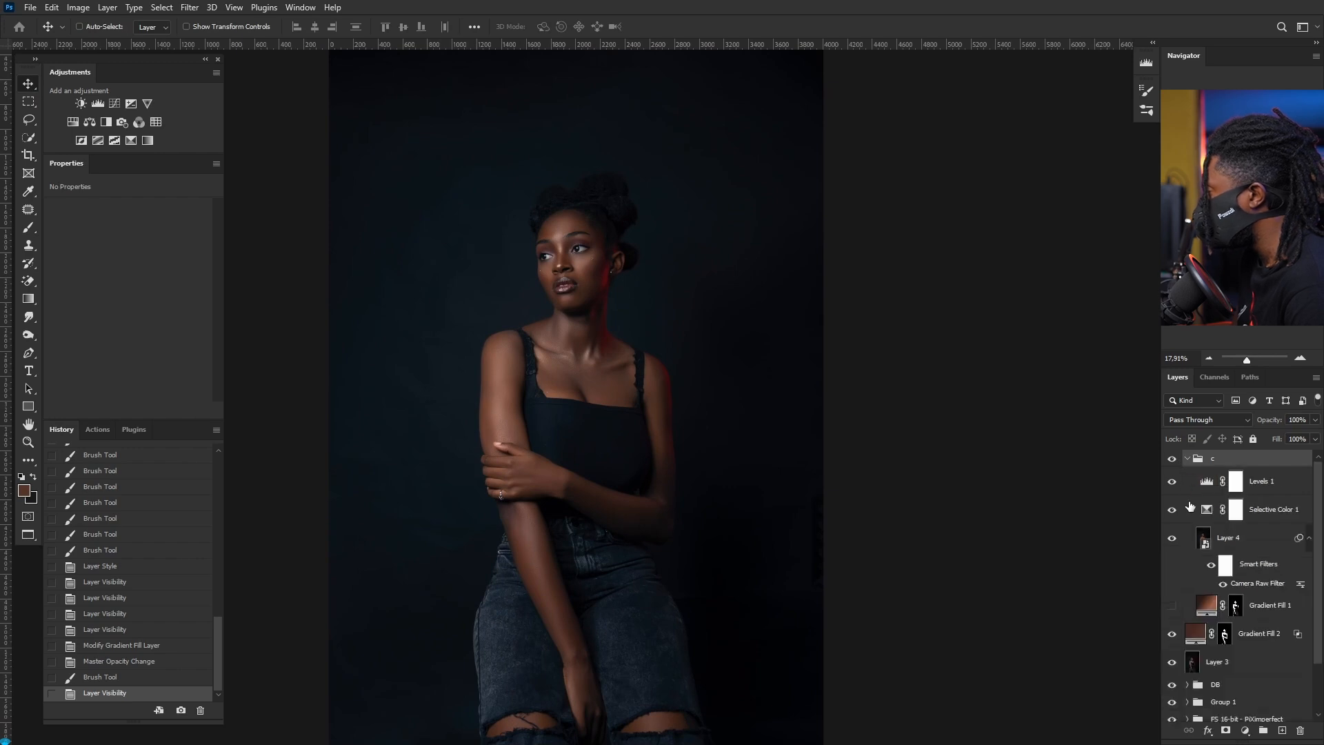
left_click(1171, 510)
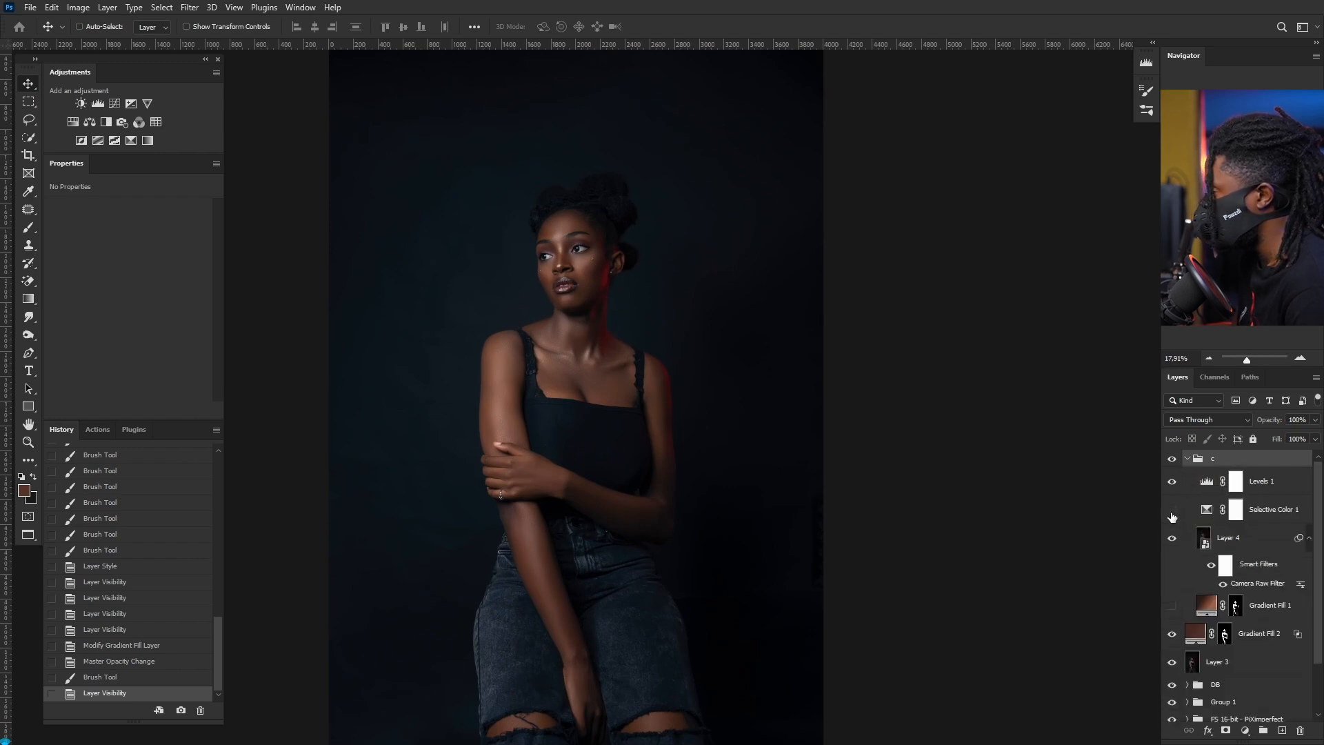
left_click(1172, 510)
left_click(1171, 510)
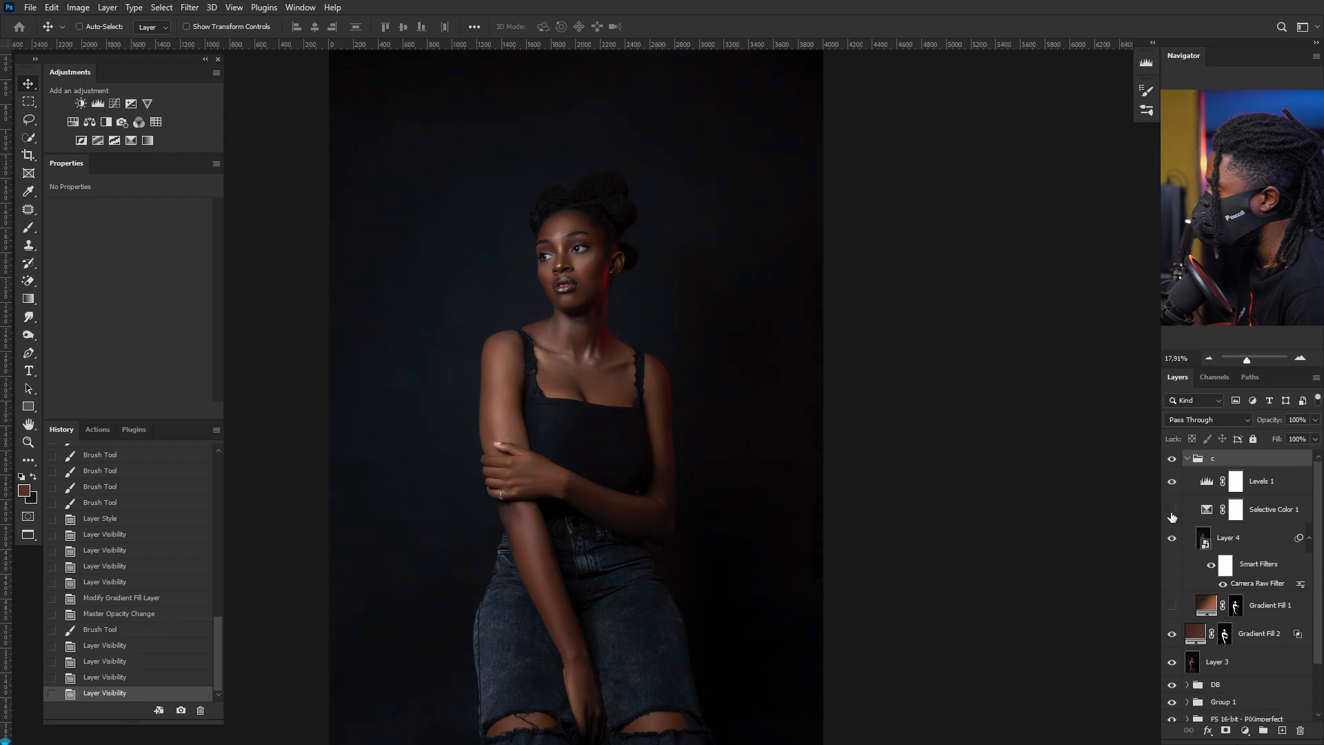
left_click(1172, 510)
scroll(665, 192, "down", 2)
scroll(600, 233, "up", 3)
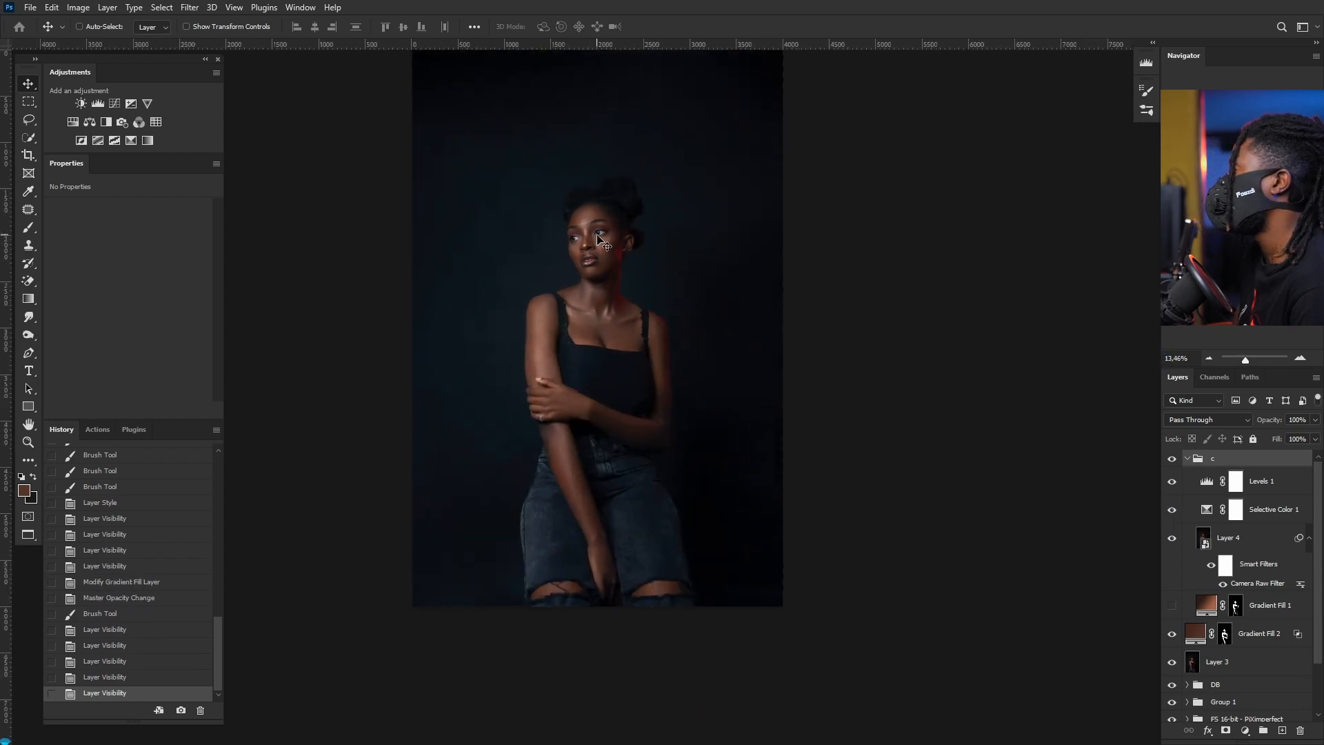
scroll(602, 233, "up", 1)
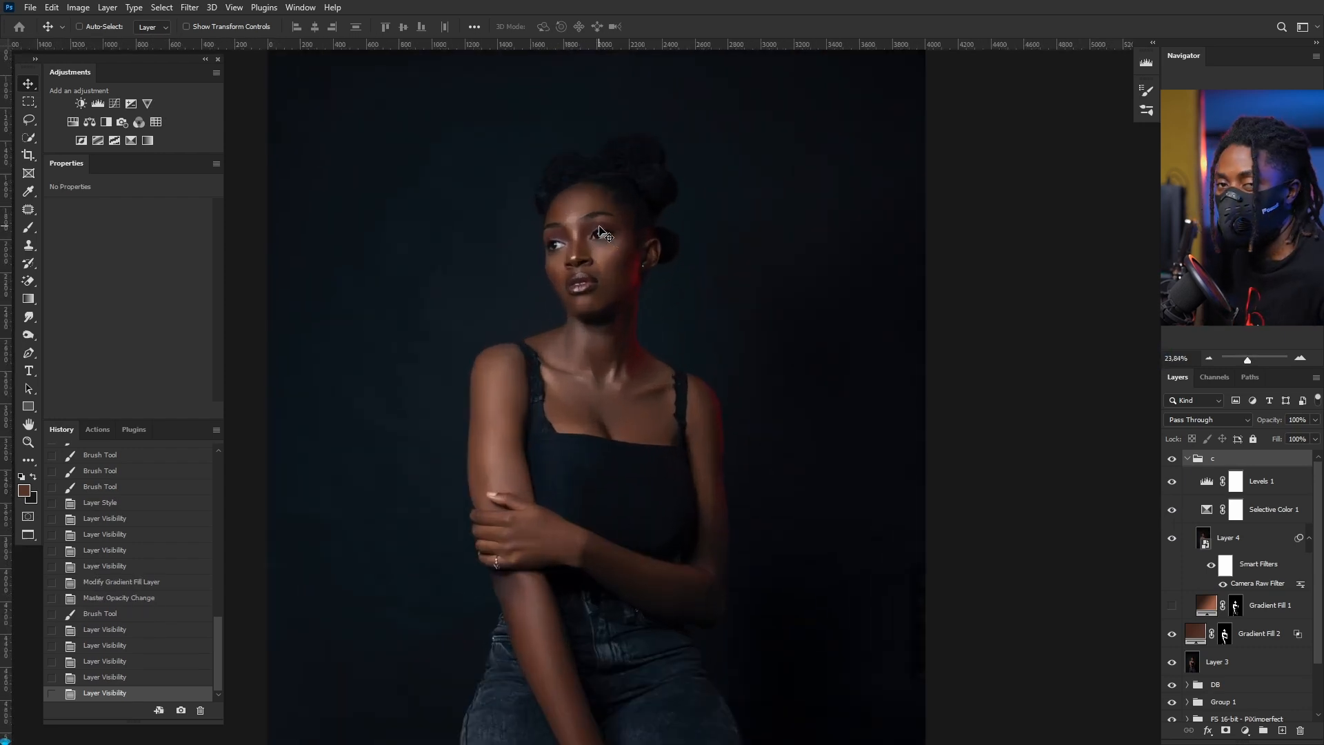